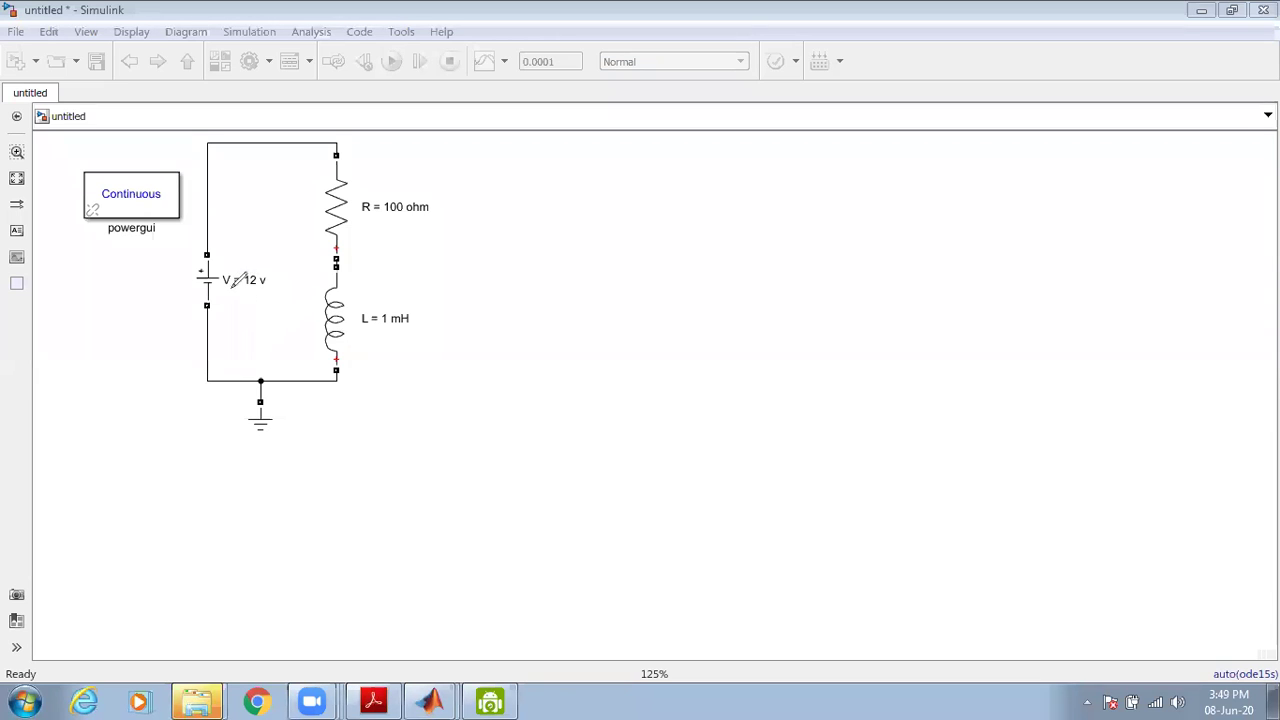
- Annotate the resistor and inductor in red with voltage labels VR and VL and plus/minus polarity marks
{"action": "mouse_move", "coordinate": [288, 207]}
{"action": "left_mouse_down"}
{"action": "mouse_move", "coordinate": [297, 201]}
{"action": "mouse_move", "coordinate": [307, 226]}
{"action": "left_mouse_up"}
{"action": "left_click_drag", "start_coordinate": [295, 309], "coordinate": [312, 328]}
{"action": "mouse_move", "coordinate": [302, 282]}
{"action": "left_mouse_down"}
{"action": "mouse_move", "coordinate": [302, 296]}
{"action": "mouse_move", "coordinate": [310, 289]}
{"action": "left_mouse_up"}
{"action": "left_click_drag", "start_coordinate": [297, 343], "coordinate": [307, 343]}
{"action": "left_click_drag", "start_coordinate": [297, 179], "coordinate": [304, 185]}
{"action": "left_click_drag", "start_coordinate": [291, 240], "coordinate": [311, 238]}
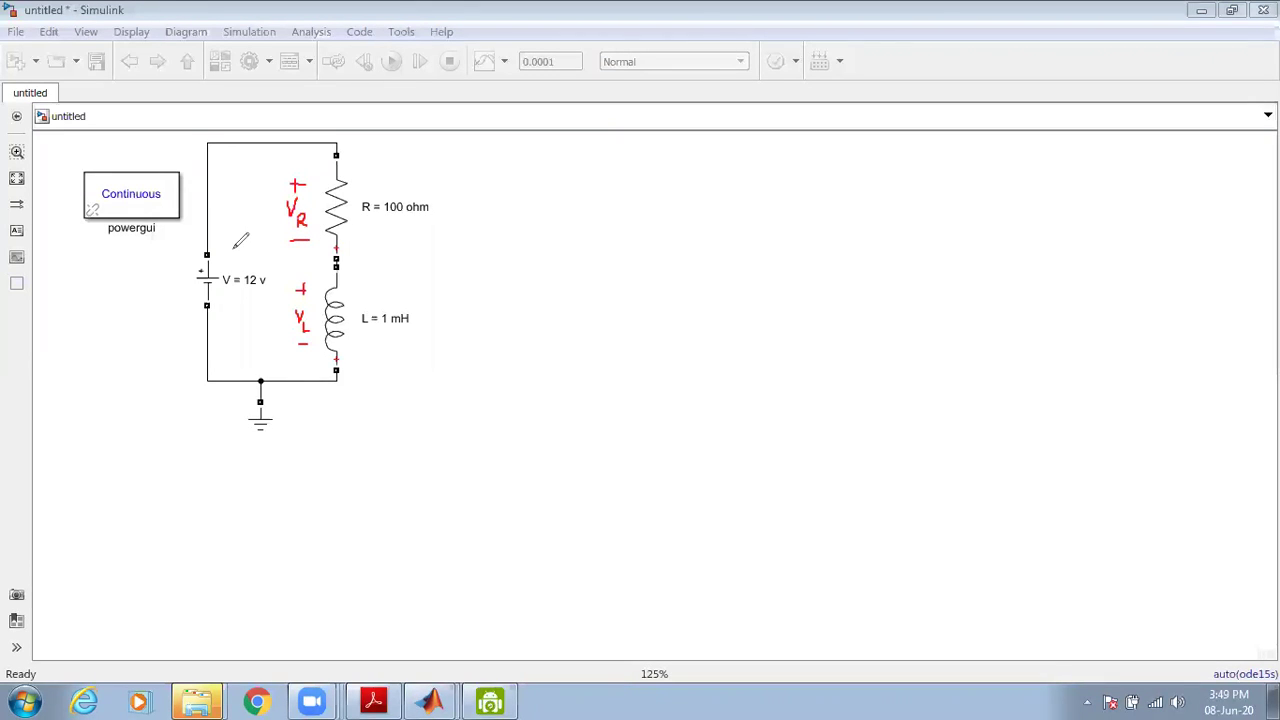
- Mark the 12 V source's plus and minus polarity and handwrite the equation V = VR + VL below the circuit
{"action": "left_click_drag", "start_coordinate": [231, 247], "coordinate": [231, 259]}
{"action": "left_click_drag", "start_coordinate": [225, 253], "coordinate": [237, 253]}
{"action": "left_click_drag", "start_coordinate": [221, 300], "coordinate": [232, 299]}
{"action": "mouse_move", "coordinate": [65, 413]}
{"action": "left_mouse_down"}
{"action": "mouse_move", "coordinate": [79, 424]}
{"action": "mouse_move", "coordinate": [84, 405]}
{"action": "mouse_move", "coordinate": [101, 426]}
{"action": "mouse_move", "coordinate": [120, 410]}
{"action": "mouse_move", "coordinate": [119, 436]}
{"action": "mouse_move", "coordinate": [152, 427]}
{"action": "mouse_move", "coordinate": [145, 438]}
{"action": "mouse_move", "coordinate": [172, 408]}
{"action": "mouse_move", "coordinate": [185, 436]}
{"action": "left_mouse_up"}
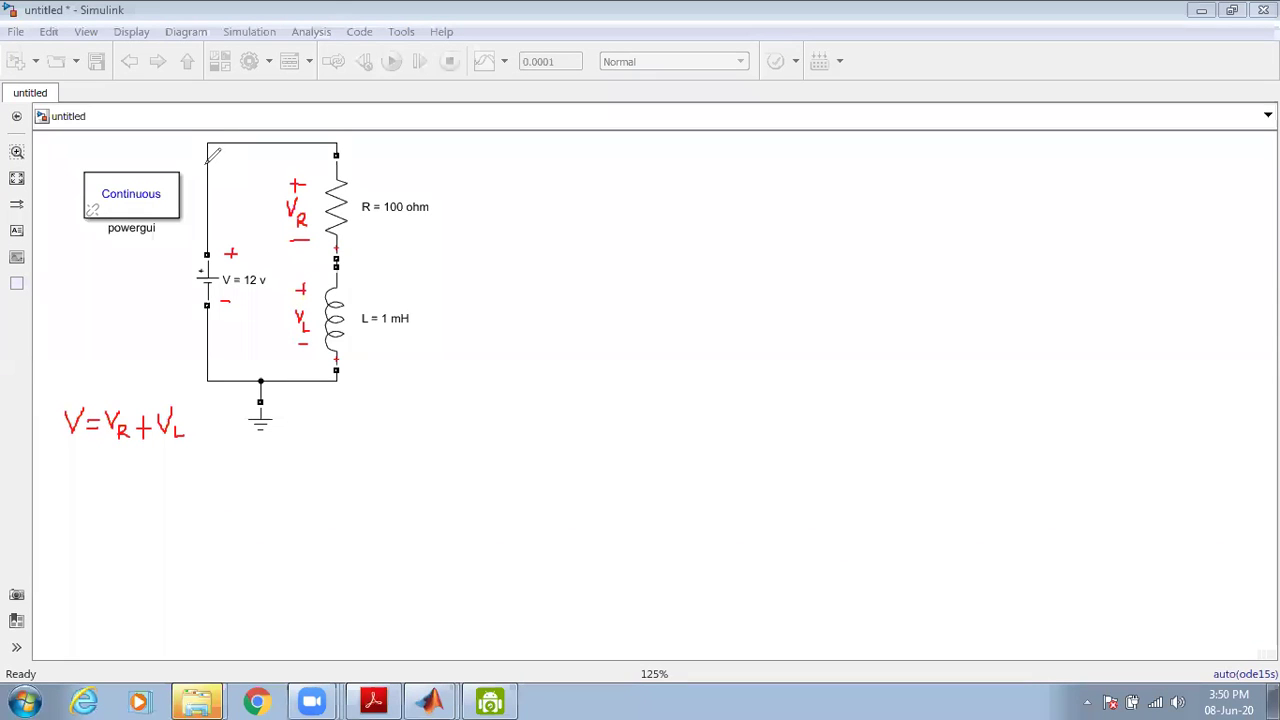
- Mark the loop current i with an arrow on the source branch and handwrite VR = iR under the first equation
{"action": "mouse_move", "coordinate": [201, 180]}
{"action": "left_mouse_down"}
{"action": "mouse_move", "coordinate": [211, 165]}
{"action": "mouse_move", "coordinate": [229, 180]}
{"action": "left_mouse_up"}
{"action": "left_click", "coordinate": [215, 156]}
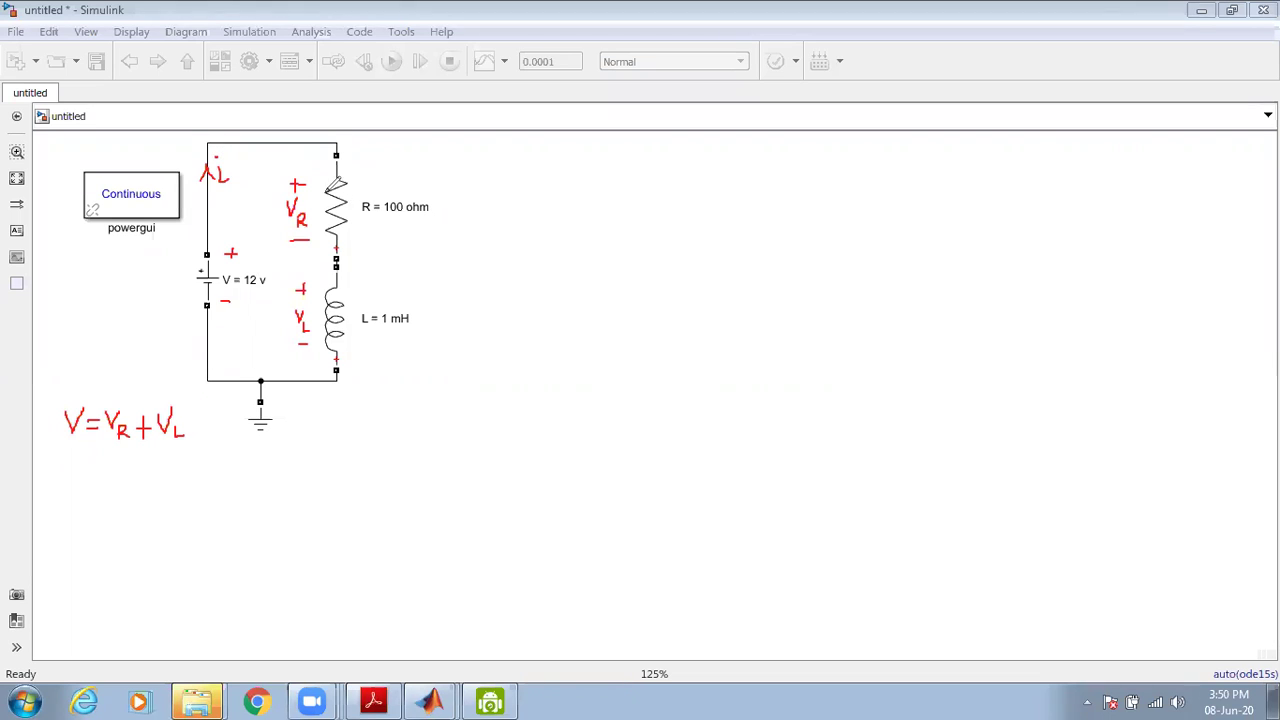
{"action": "mouse_move", "coordinate": [63, 456]}
{"action": "left_mouse_down"}
{"action": "mouse_move", "coordinate": [82, 458]}
{"action": "mouse_move", "coordinate": [77, 487]}
{"action": "mouse_move", "coordinate": [126, 465]}
{"action": "mouse_move", "coordinate": [159, 476]}
{"action": "mouse_move", "coordinate": [170, 452]}
{"action": "mouse_move", "coordinate": [181, 472]}
{"action": "left_mouse_up"}
{"action": "left_click", "coordinate": [142, 452]}
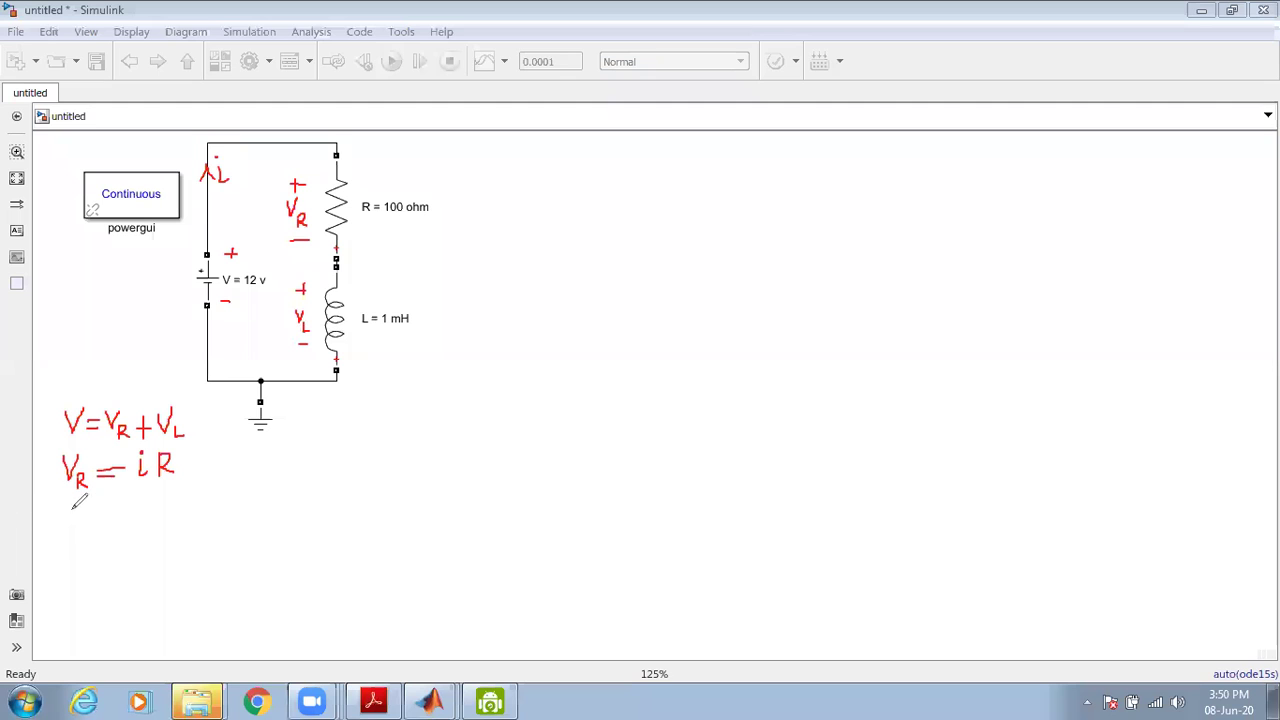
- Handwrite VL = L di/dt with an arrow pointing to it, and its integral form i = 1/L ∫ VL dt below
{"action": "mouse_move", "coordinate": [62, 505]}
{"action": "left_mouse_down"}
{"action": "mouse_move", "coordinate": [76, 506]}
{"action": "mouse_move", "coordinate": [76, 523]}
{"action": "mouse_move", "coordinate": [103, 505]}
{"action": "mouse_move", "coordinate": [134, 517]}
{"action": "mouse_move", "coordinate": [166, 487]}
{"action": "mouse_move", "coordinate": [140, 545]}
{"action": "mouse_move", "coordinate": [150, 524]}
{"action": "mouse_move", "coordinate": [160, 546]}
{"action": "mouse_move", "coordinate": [167, 531]}
{"action": "left_mouse_up"}
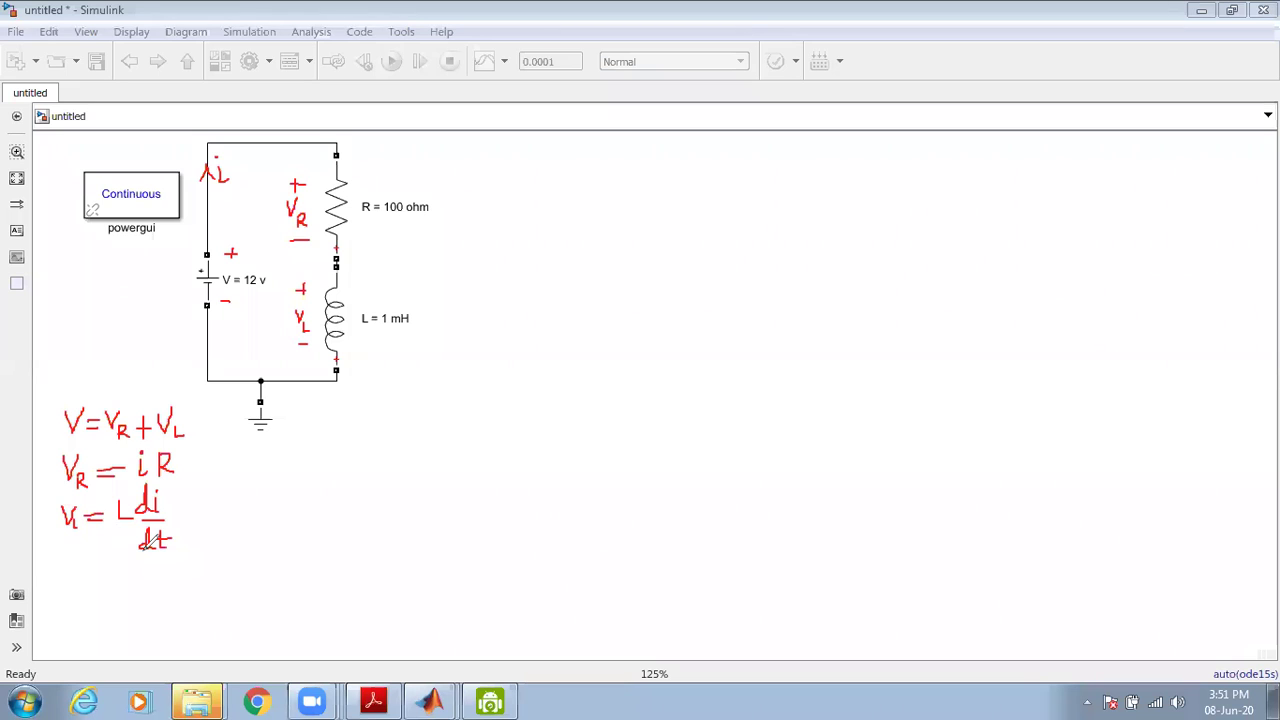
{"action": "left_click_drag", "start_coordinate": [178, 516], "coordinate": [195, 516]}
{"action": "left_click_drag", "start_coordinate": [80, 583], "coordinate": [79, 595]}
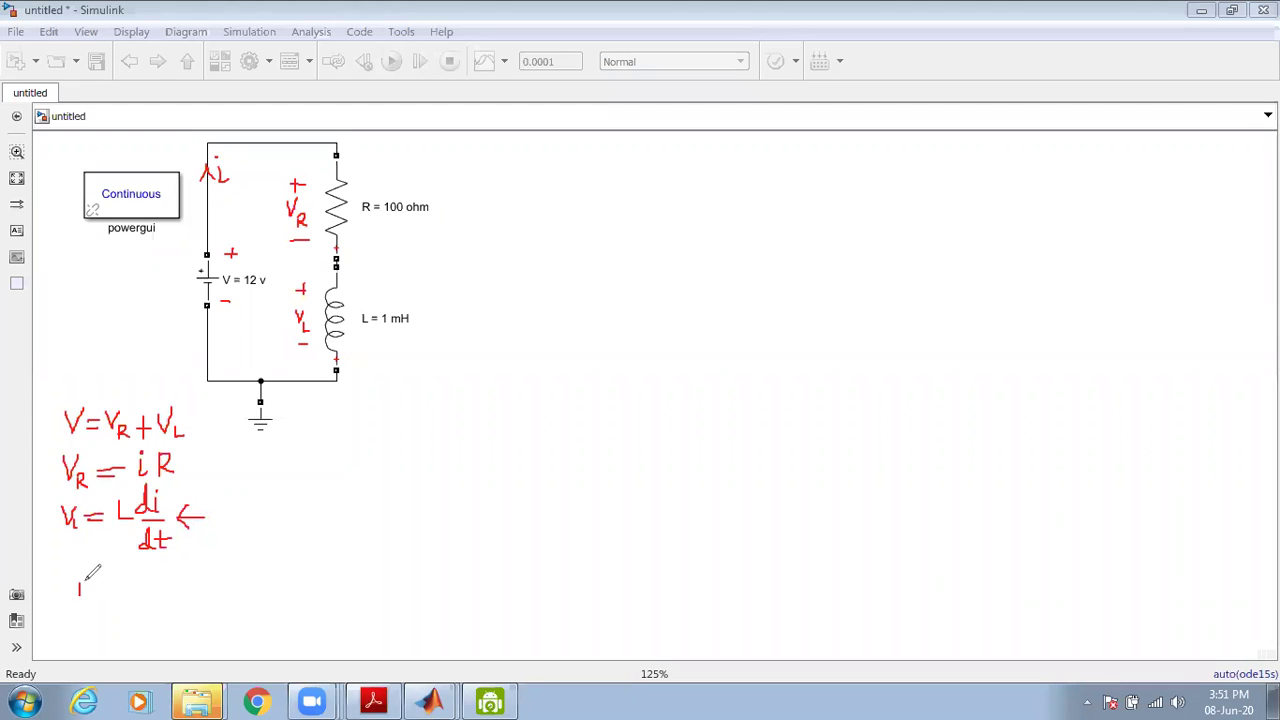
{"action": "left_click", "coordinate": [77, 571]}
{"action": "left_click_drag", "start_coordinate": [101, 583], "coordinate": [167, 590]}
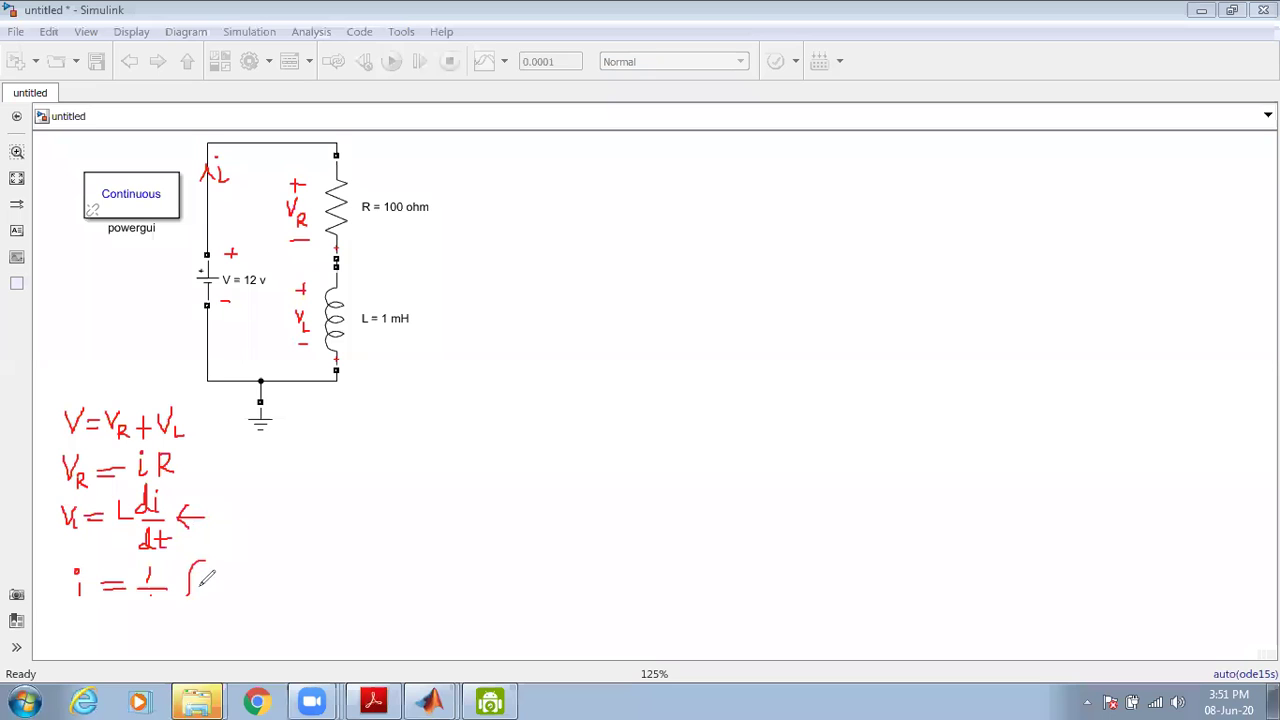
{"action": "mouse_move", "coordinate": [212, 567]}
{"action": "left_mouse_down"}
{"action": "mouse_move", "coordinate": [214, 588]}
{"action": "mouse_move", "coordinate": [226, 566]}
{"action": "mouse_move", "coordinate": [228, 577]}
{"action": "mouse_move", "coordinate": [246, 566]}
{"action": "mouse_move", "coordinate": [258, 586]}
{"action": "mouse_move", "coordinate": [268, 571]}
{"action": "left_mouse_up"}
- Number the V, VR and integral current equations with circled 1, 2 and 3 in blue ink
{"action": "key", "text": "b"}
{"action": "mouse_move", "coordinate": [212, 409]}
{"action": "left_mouse_down"}
{"action": "mouse_move", "coordinate": [206, 428]}
{"action": "mouse_move", "coordinate": [223, 423]}
{"action": "mouse_move", "coordinate": [204, 472]}
{"action": "mouse_move", "coordinate": [218, 446]}
{"action": "left_mouse_up"}
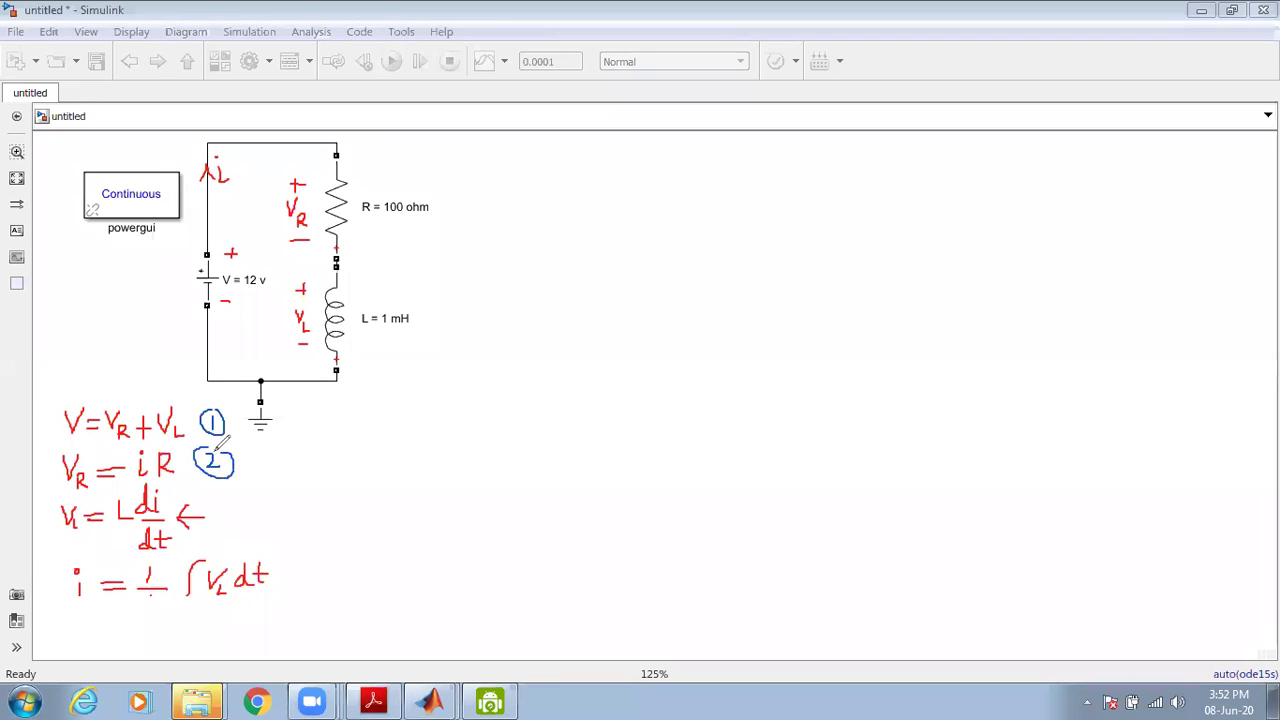
{"action": "mouse_move", "coordinate": [286, 558]}
{"action": "left_mouse_down"}
{"action": "mouse_move", "coordinate": [287, 577]}
{"action": "mouse_move", "coordinate": [276, 572]}
{"action": "mouse_move", "coordinate": [304, 582]}
{"action": "mouse_move", "coordinate": [290, 541]}
{"action": "mouse_move", "coordinate": [279, 558]}
{"action": "left_mouse_up"}
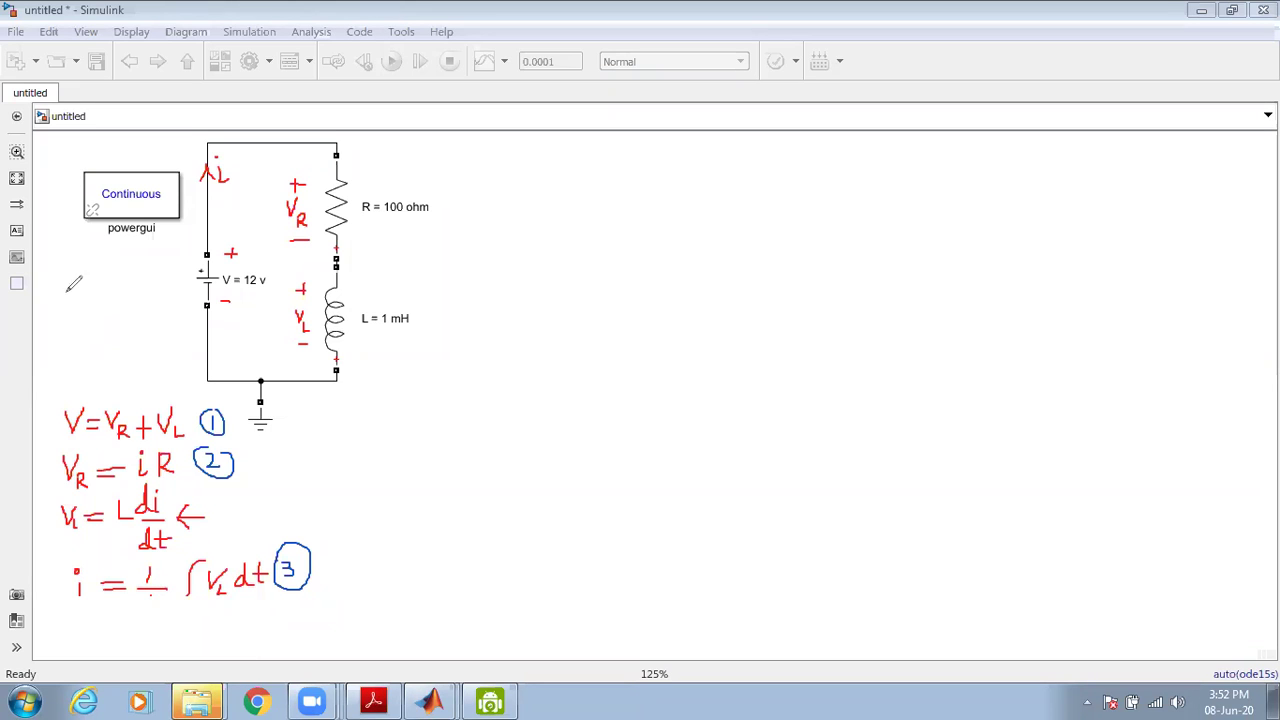
- Handwrite the list of required operations (+, ×, ÷, ∫, constt) beside the circuit and encircle it
{"action": "mouse_move", "coordinate": [60, 290]}
{"action": "left_mouse_down"}
{"action": "mouse_move", "coordinate": [73, 282]}
{"action": "mouse_move", "coordinate": [105, 369]}
{"action": "left_mouse_up"}
{"action": "left_click", "coordinate": [83, 327]}
{"action": "left_click", "coordinate": [92, 339]}
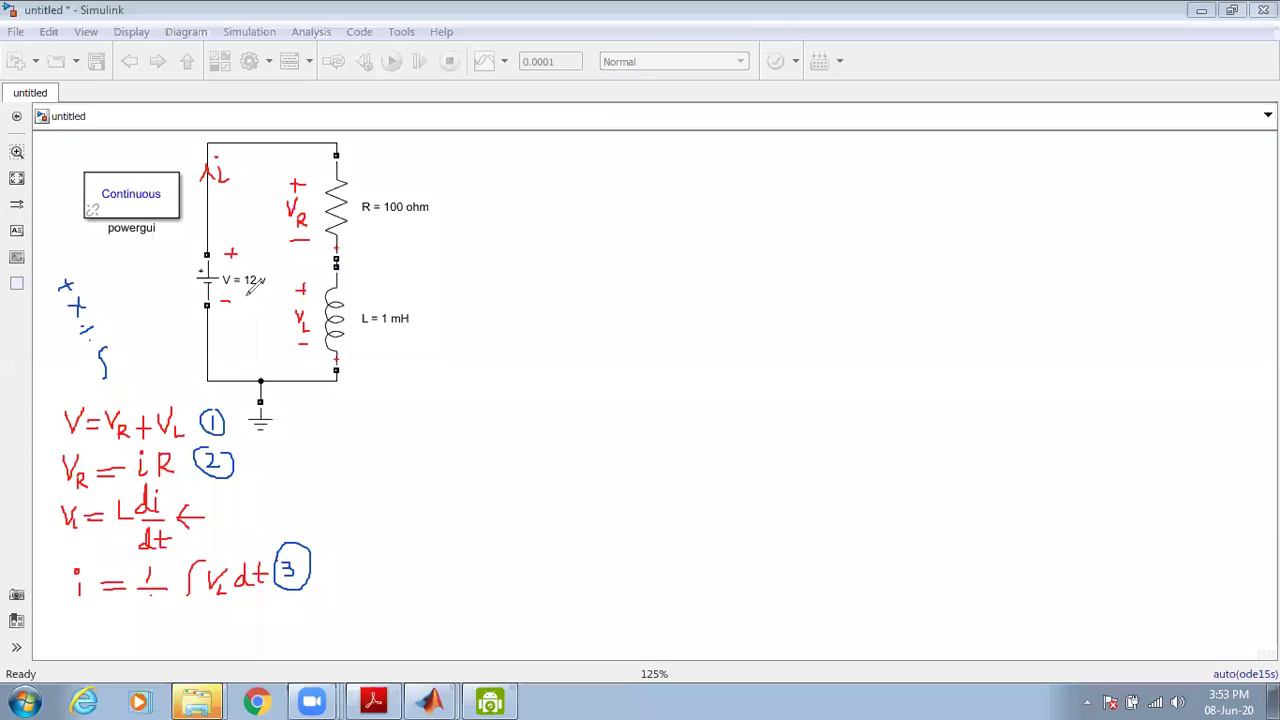
{"action": "mouse_move", "coordinate": [123, 380]}
{"action": "left_mouse_down"}
{"action": "mouse_move", "coordinate": [158, 366]}
{"action": "mouse_move", "coordinate": [151, 381]}
{"action": "mouse_move", "coordinate": [176, 354]}
{"action": "left_mouse_up"}
{"action": "mouse_move", "coordinate": [38, 295]}
{"action": "left_mouse_down"}
{"action": "mouse_move", "coordinate": [103, 385]}
{"action": "mouse_move", "coordinate": [146, 400]}
{"action": "mouse_move", "coordinate": [186, 377]}
{"action": "mouse_move", "coordinate": [180, 330]}
{"action": "mouse_move", "coordinate": [145, 318]}
{"action": "mouse_move", "coordinate": [82, 250]}
{"action": "mouse_move", "coordinate": [42, 272]}
{"action": "mouse_move", "coordinate": [44, 287]}
{"action": "left_mouse_up"}
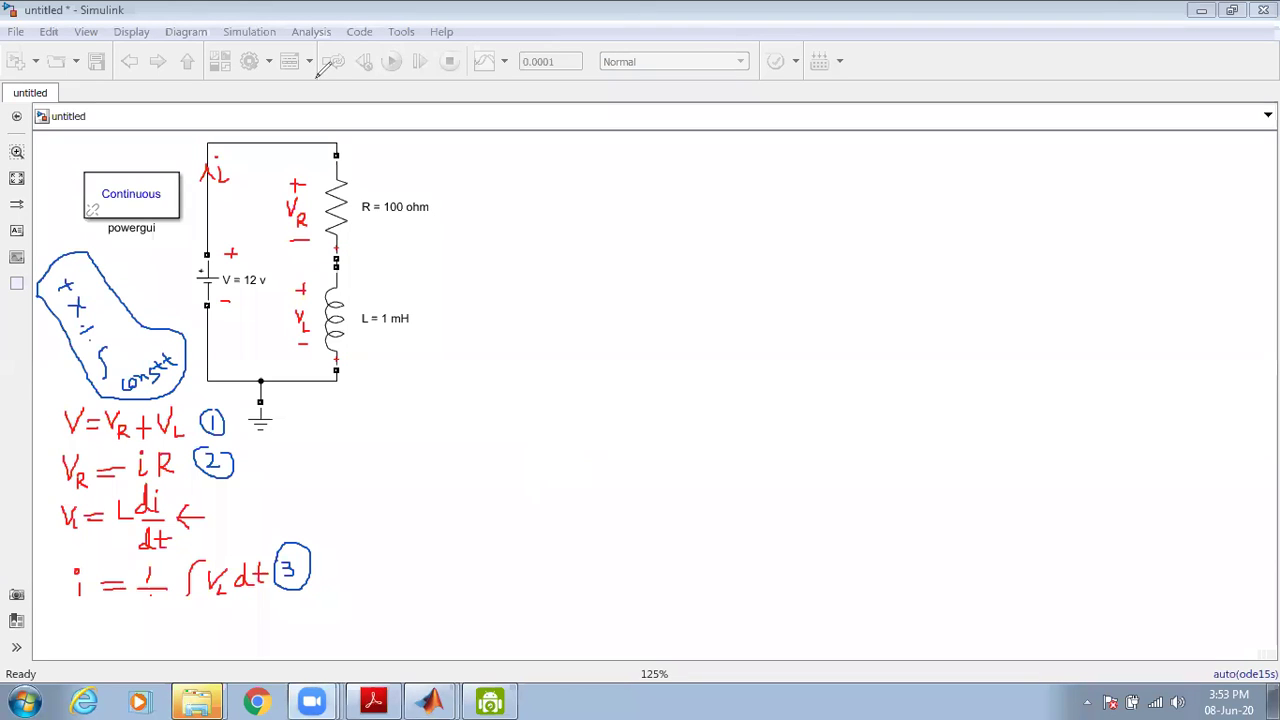
- Add a Constant block from the Commonly Used Blocks library to the model and tick off constt in the handwritten list
{"action": "left_click", "coordinate": [211, 66]}
{"action": "left_click", "coordinate": [217, 65]}
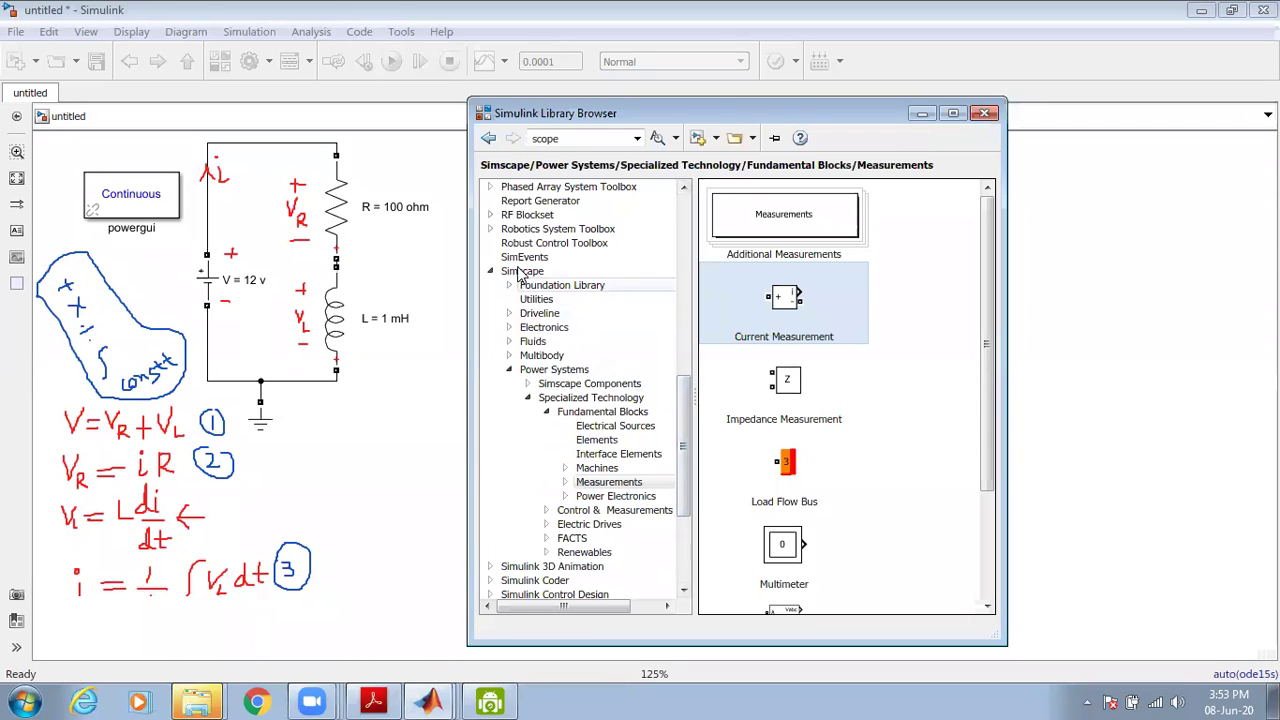
{"action": "left_click_drag", "start_coordinate": [686, 430], "coordinate": [665, 214]}
{"action": "left_click", "coordinate": [527, 188]}
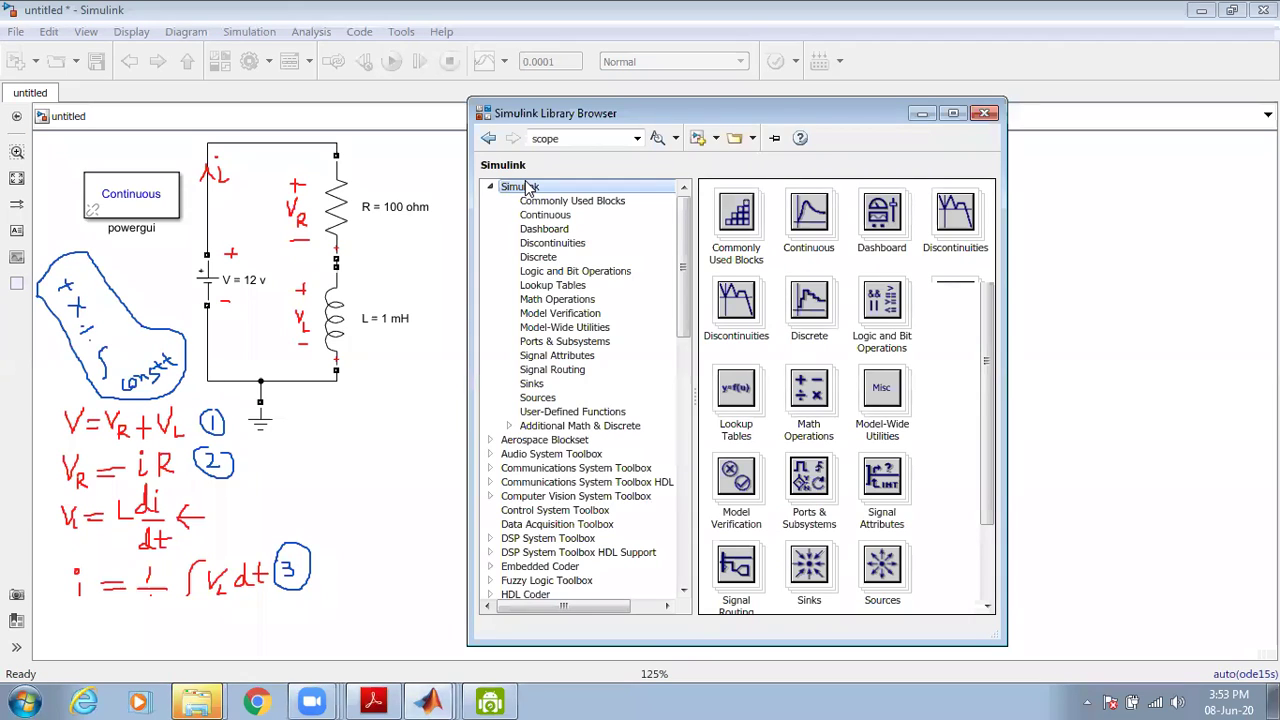
{"action": "left_click", "coordinate": [563, 203]}
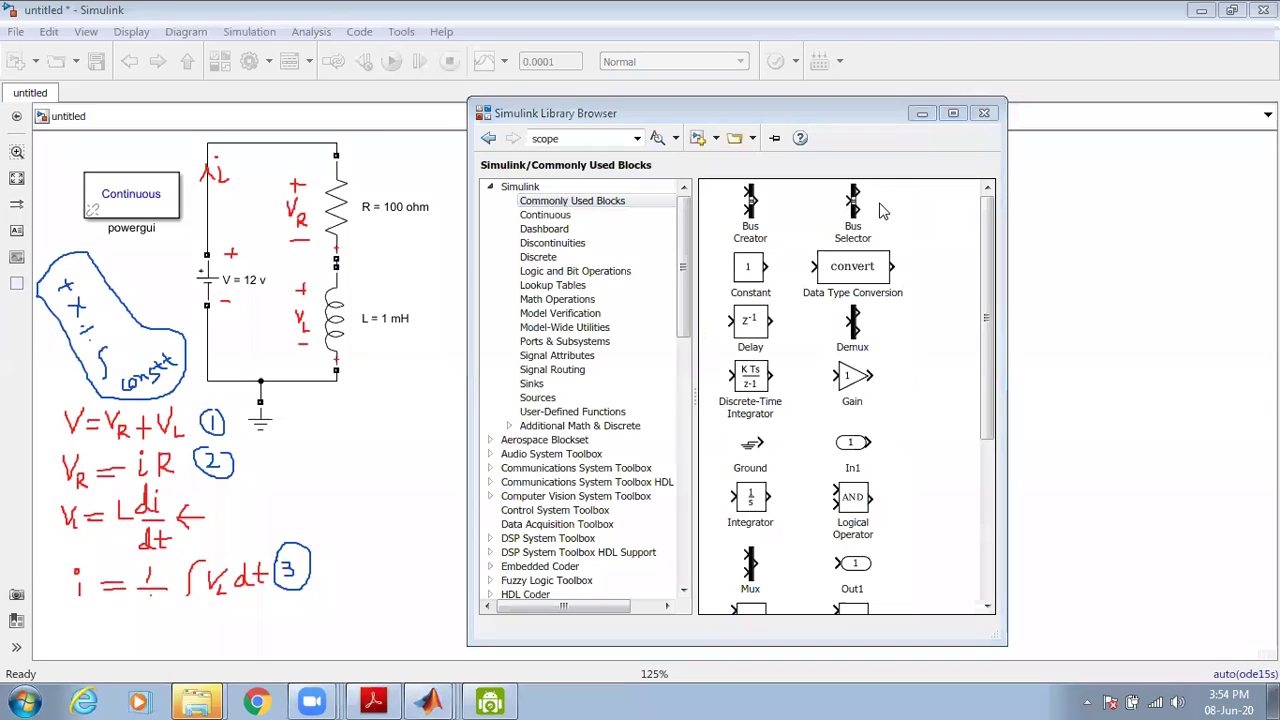
{"action": "left_click", "coordinate": [748, 278]}
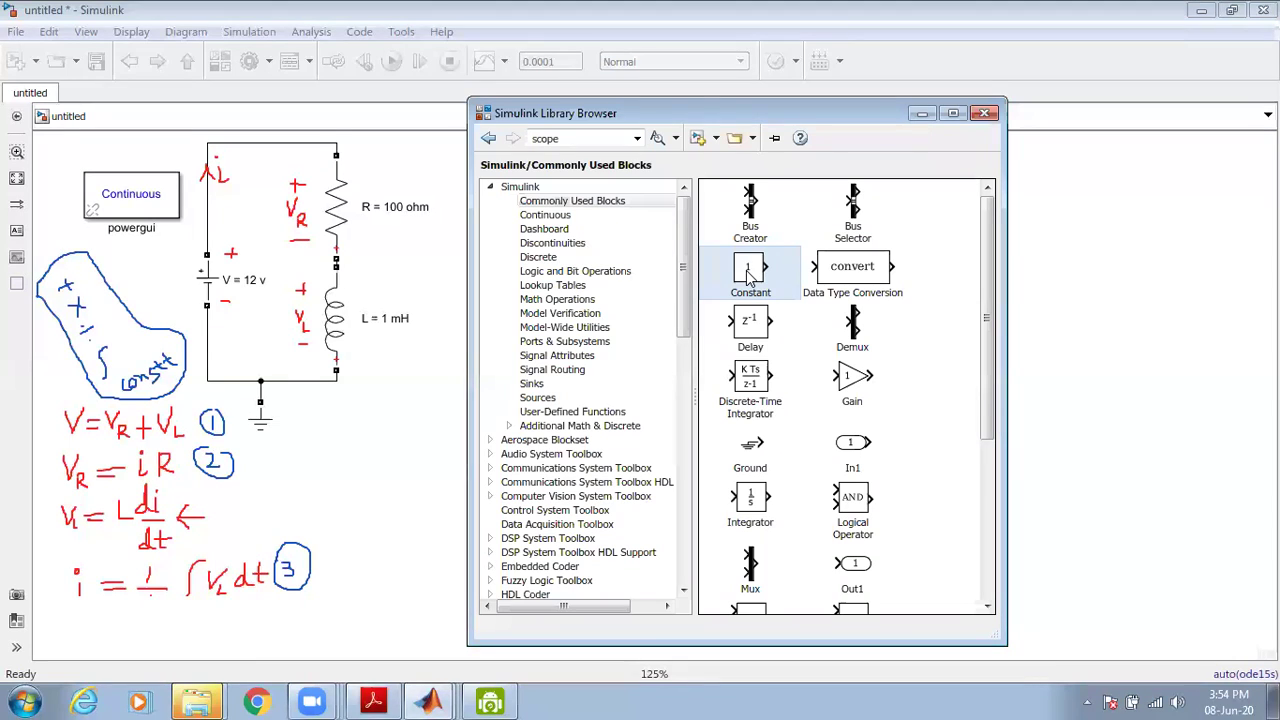
{"action": "right_click", "coordinate": [748, 278]}
{"action": "key", "text": "Escape"}
{"action": "left_click", "coordinate": [178, 347]}
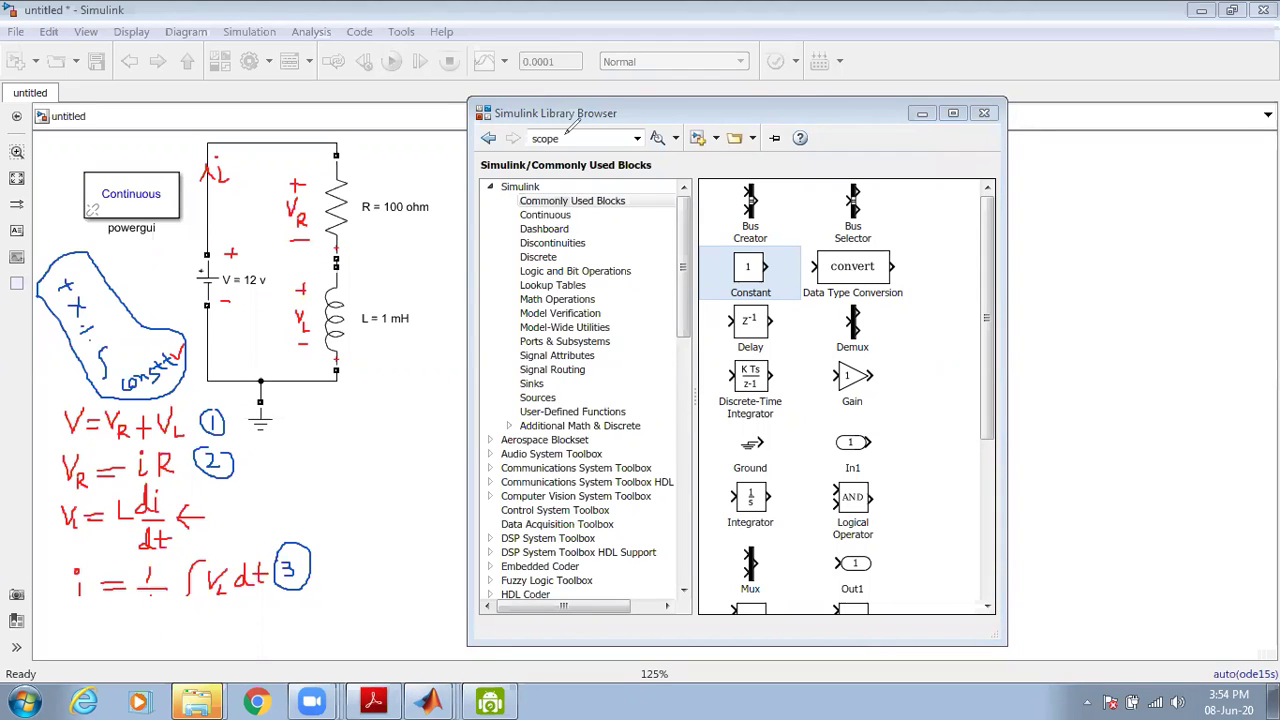
- Add an Integrator block to the model and tick off the integral sign in the handwritten list
{"action": "left_click", "coordinate": [754, 500]}
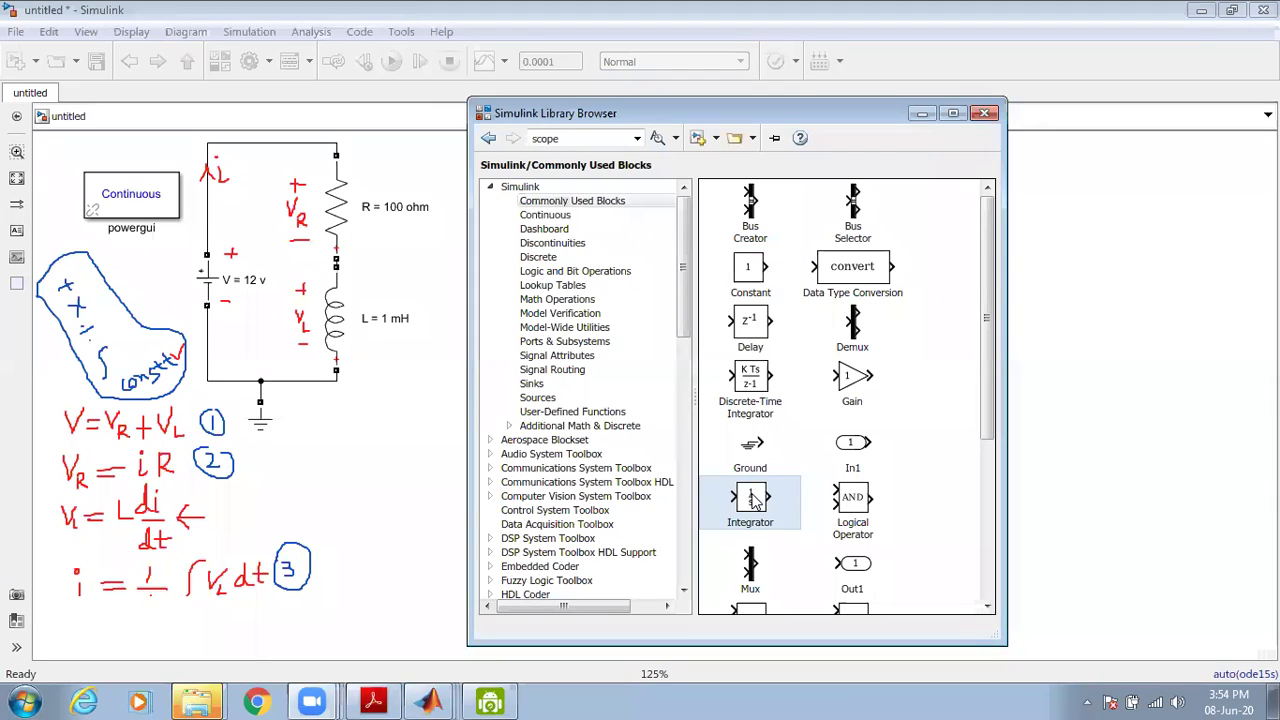
{"action": "right_click", "coordinate": [754, 500]}
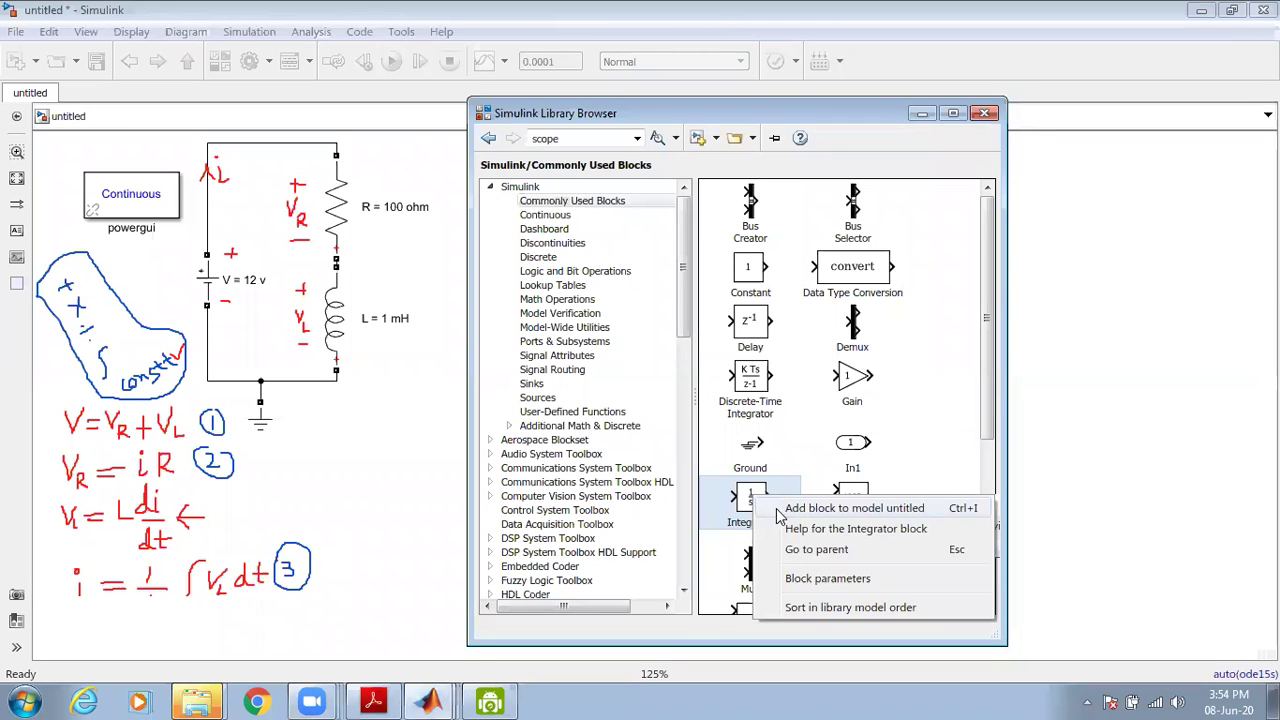
{"action": "left_click", "coordinate": [786, 518]}
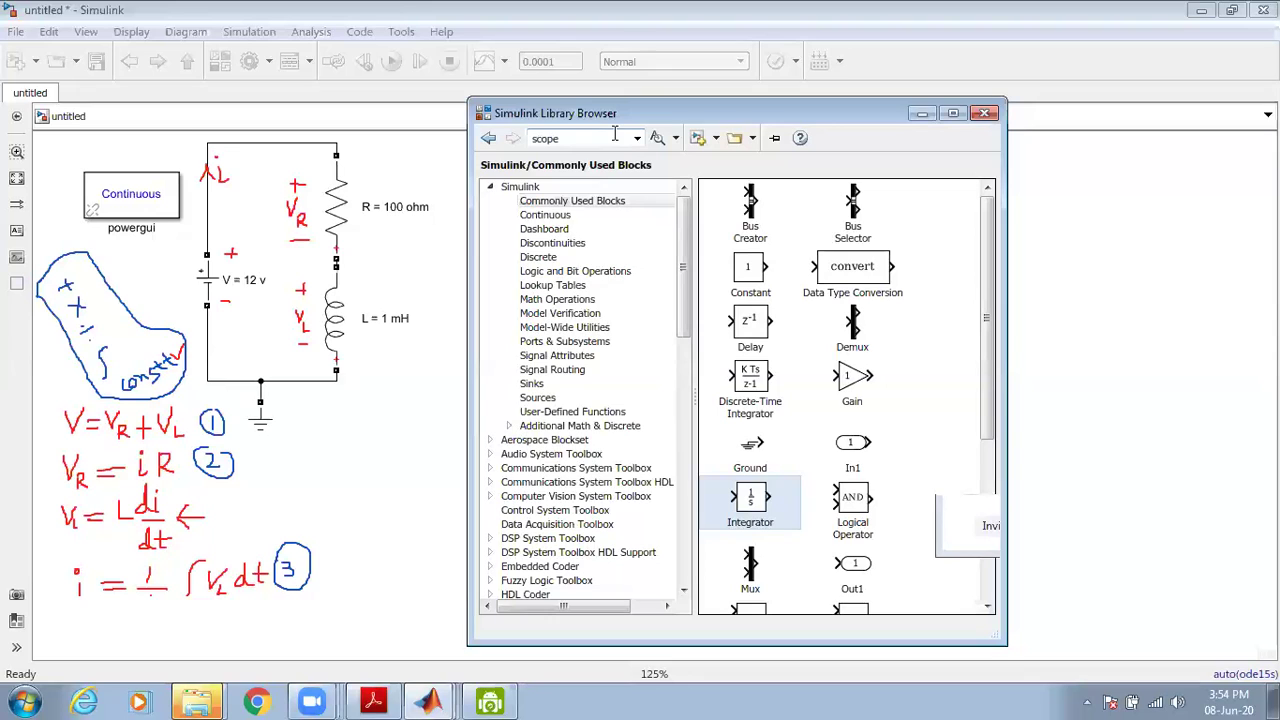
{"action": "mouse_move", "coordinate": [124, 346]}
{"action": "left_mouse_down"}
{"action": "mouse_move", "coordinate": [136, 362]}
{"action": "mouse_move", "coordinate": [158, 338]}
{"action": "left_mouse_up"}
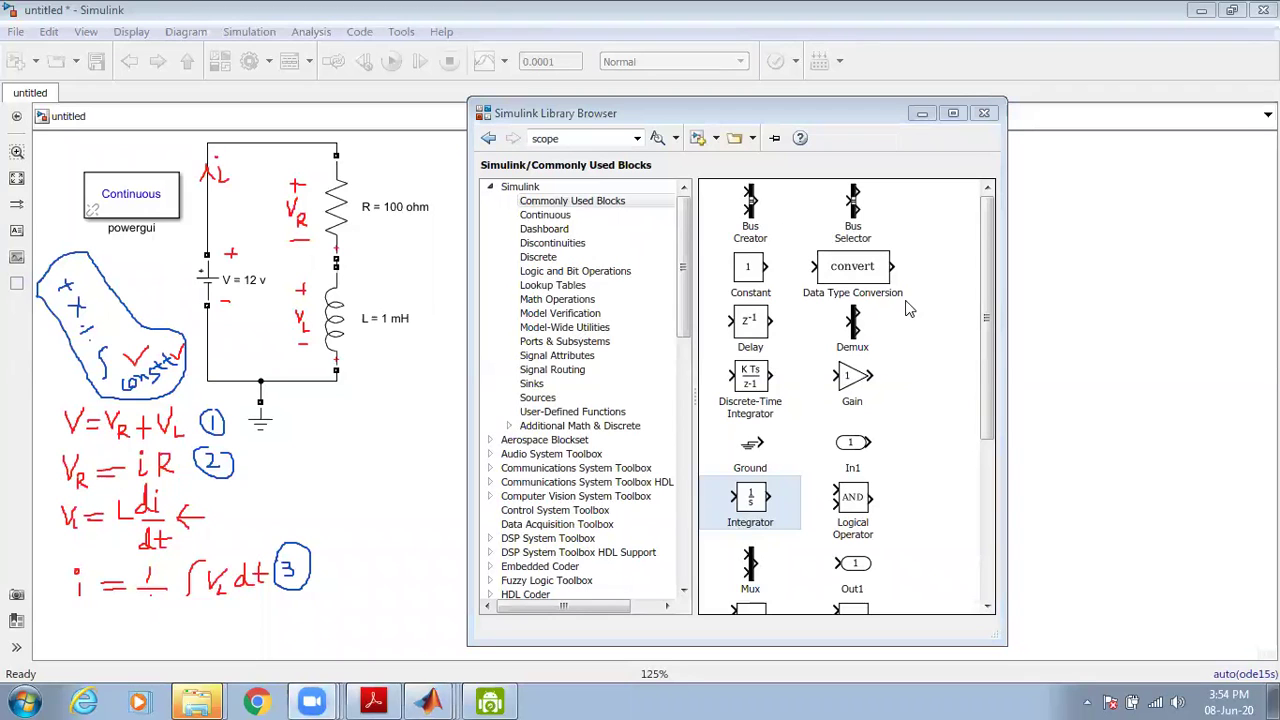
- Add a Product block to the model and tick off the multiplication sign in the handwritten list
{"action": "left_click_drag", "start_coordinate": [986, 608], "coordinate": [986, 608]}
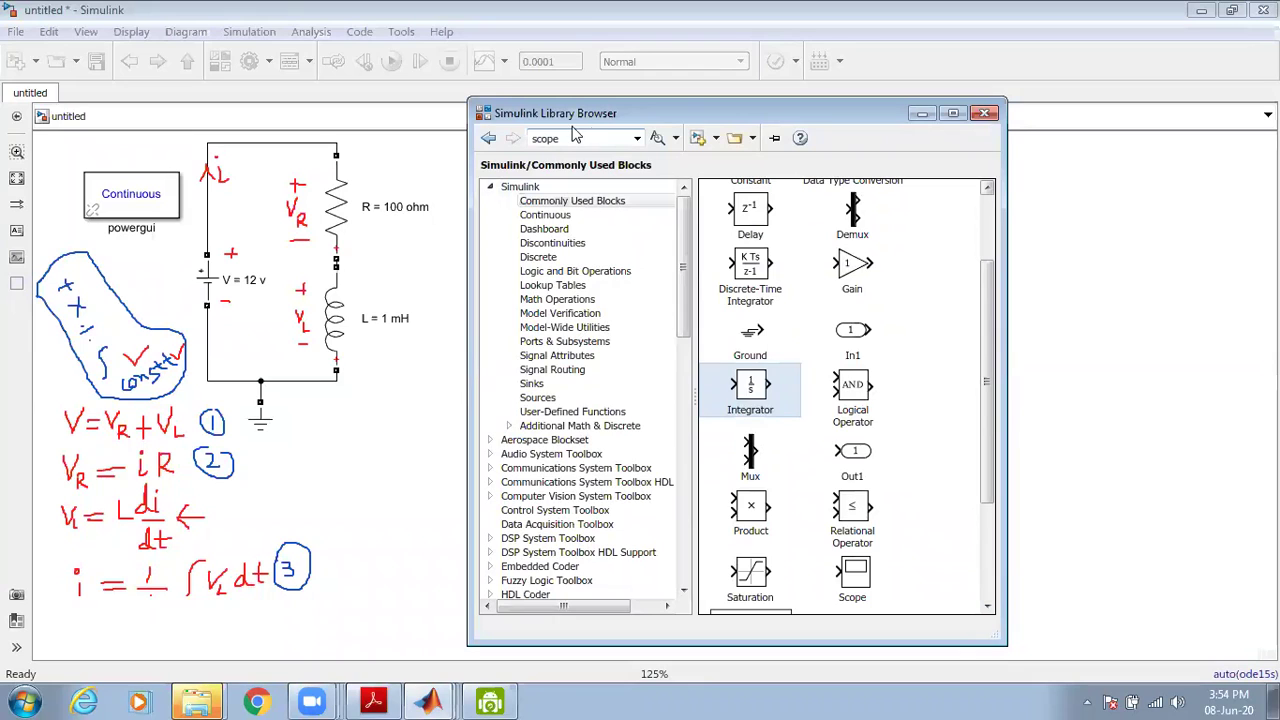
{"action": "right_click", "coordinate": [757, 506]}
{"action": "left_click", "coordinate": [790, 520]}
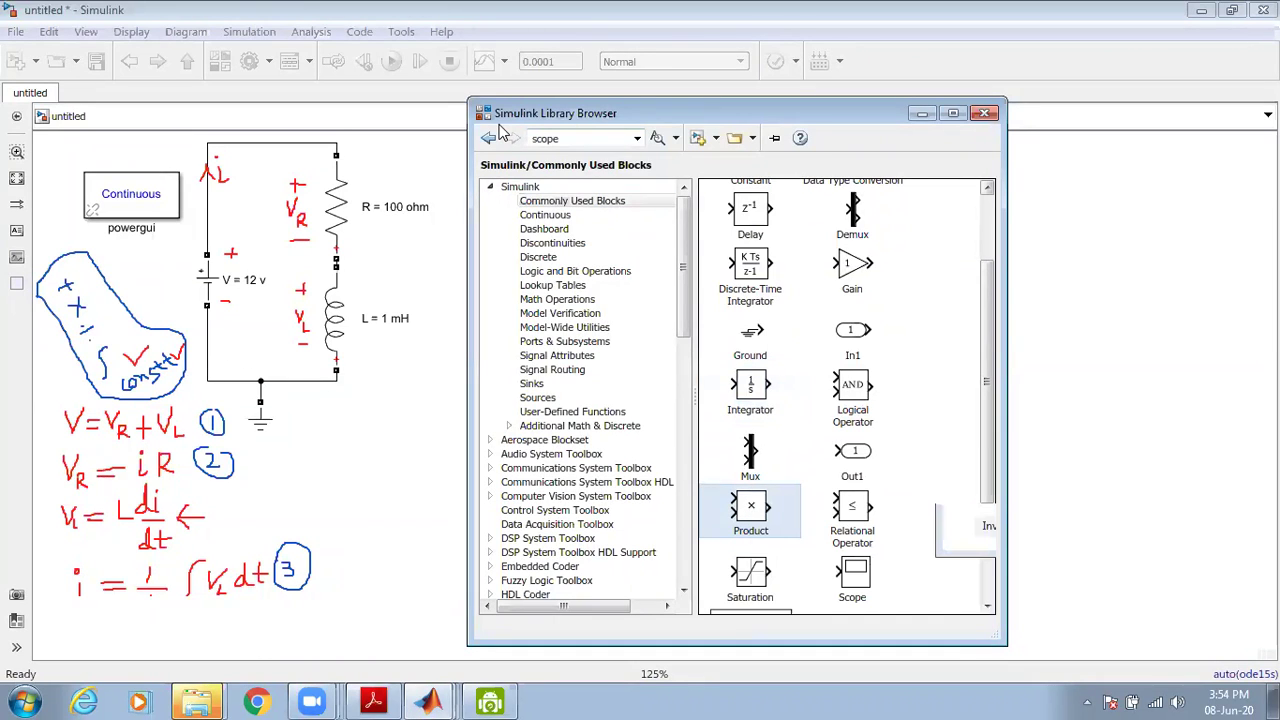
{"action": "left_click", "coordinate": [95, 292]}
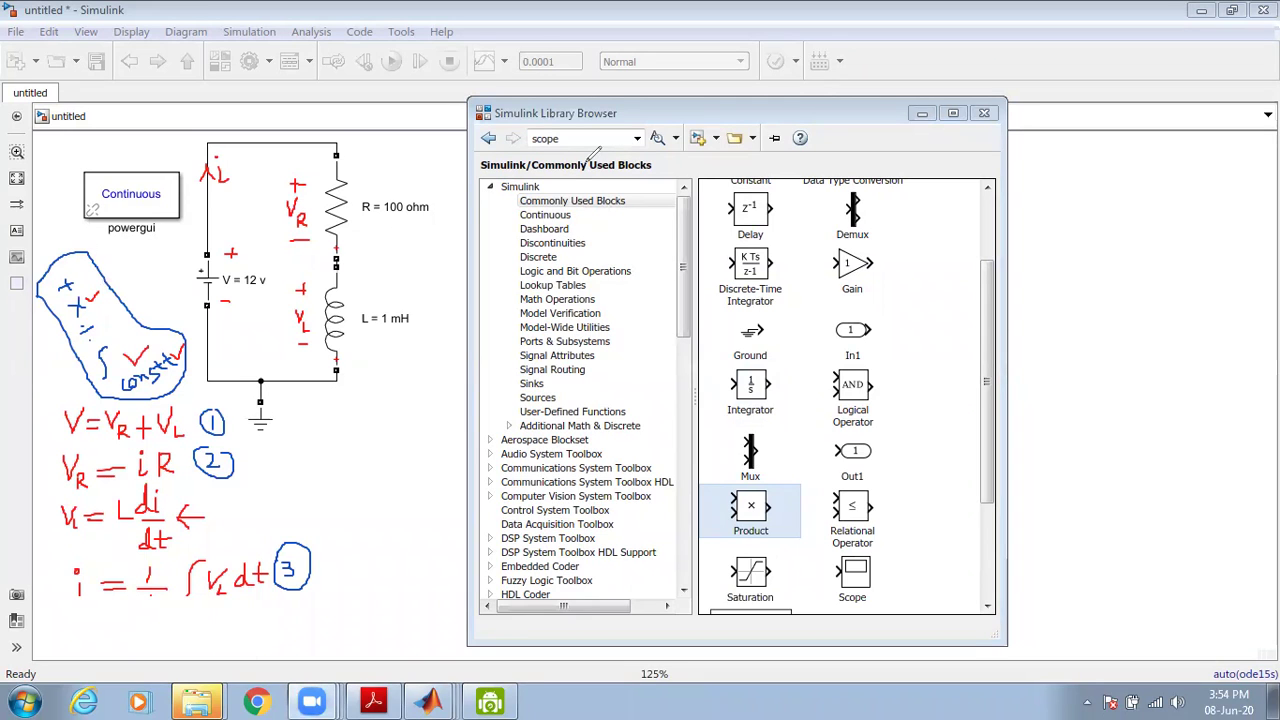
- Add a Scope block from the Commonly Used Blocks library to the model
{"action": "left_click", "coordinate": [858, 570]}
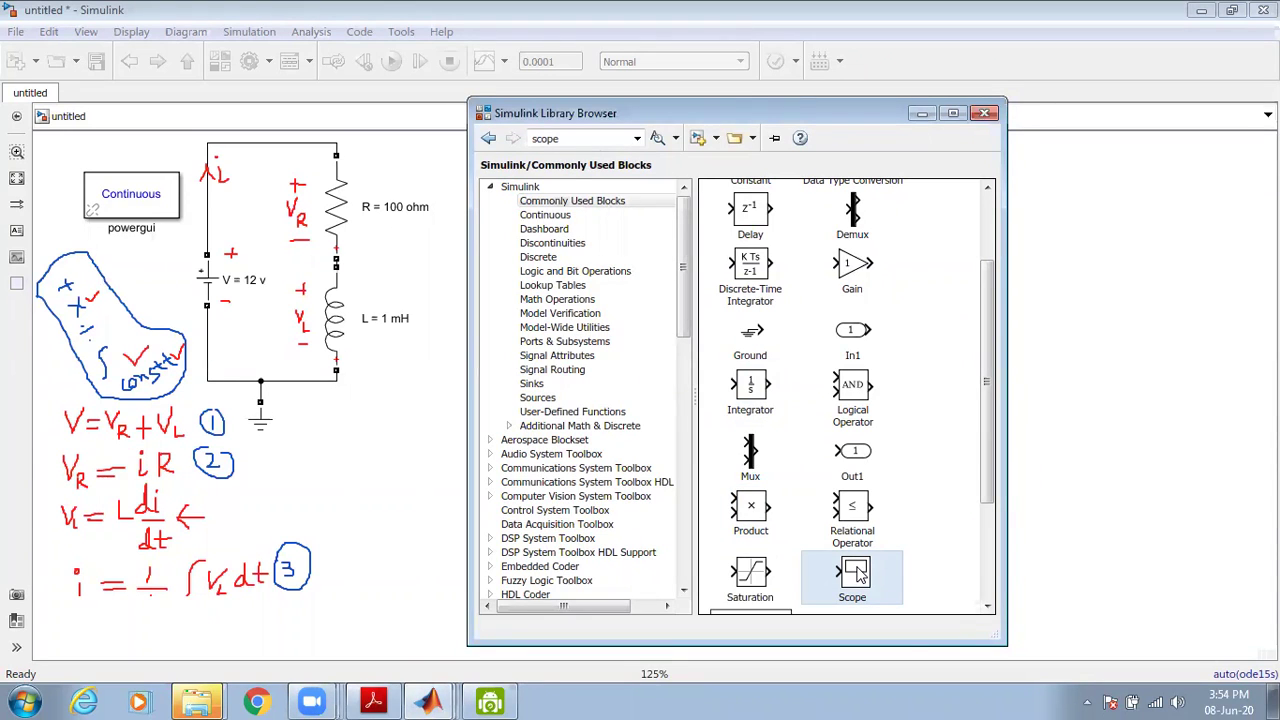
{"action": "right_click", "coordinate": [856, 570]}
{"action": "left_click", "coordinate": [900, 578]}
- Add an Add block from the Math Operations library to the model and tick off the plus sign in the list
{"action": "left_click", "coordinate": [987, 606]}
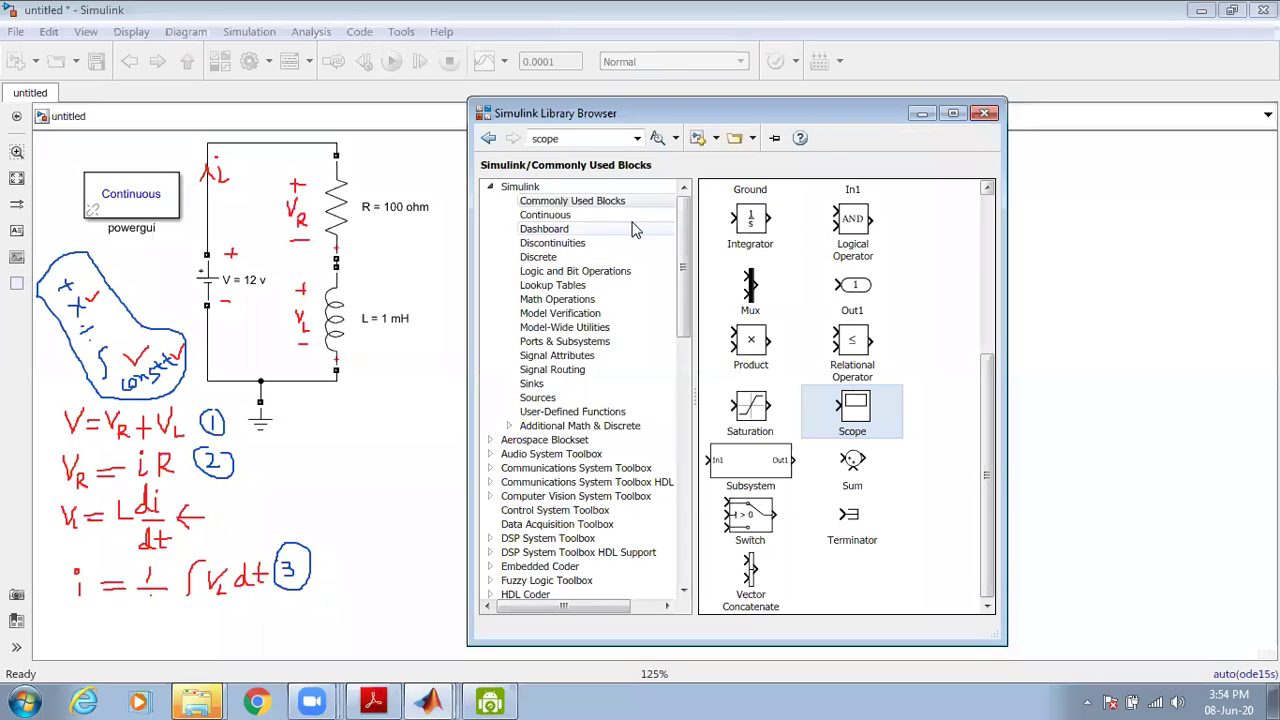
{"action": "left_click", "coordinate": [576, 304]}
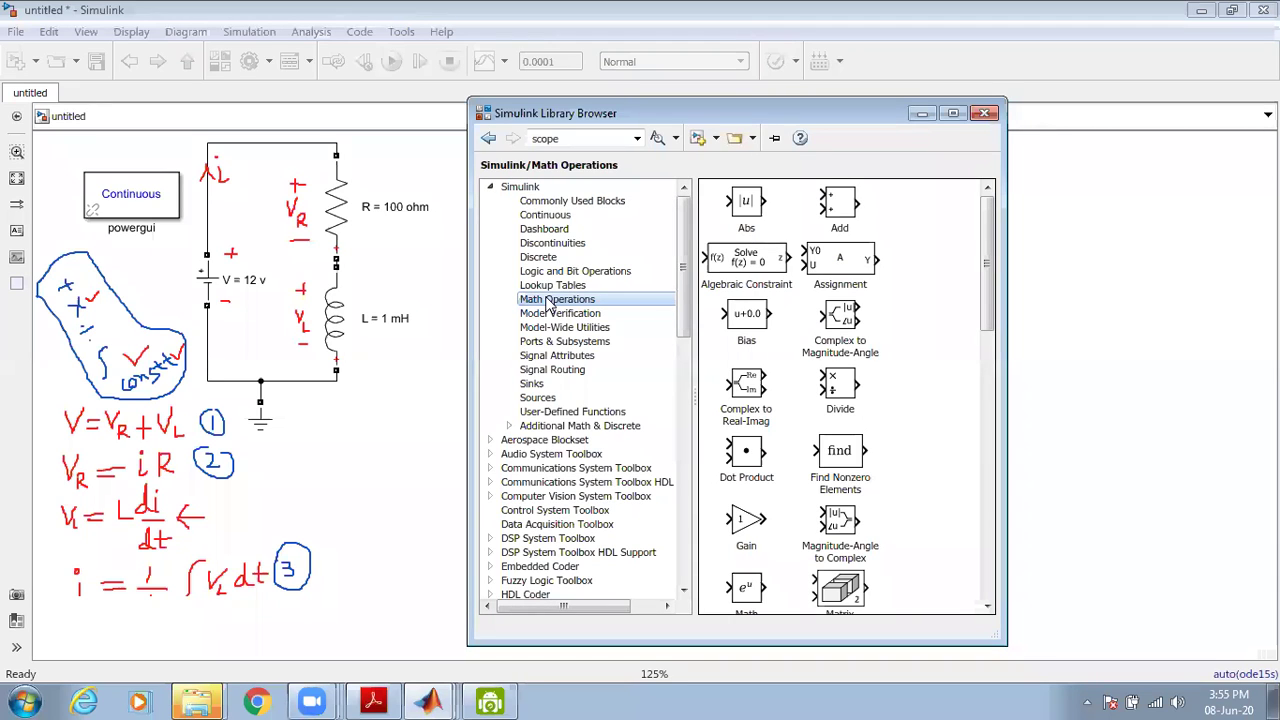
{"action": "left_click", "coordinate": [838, 205]}
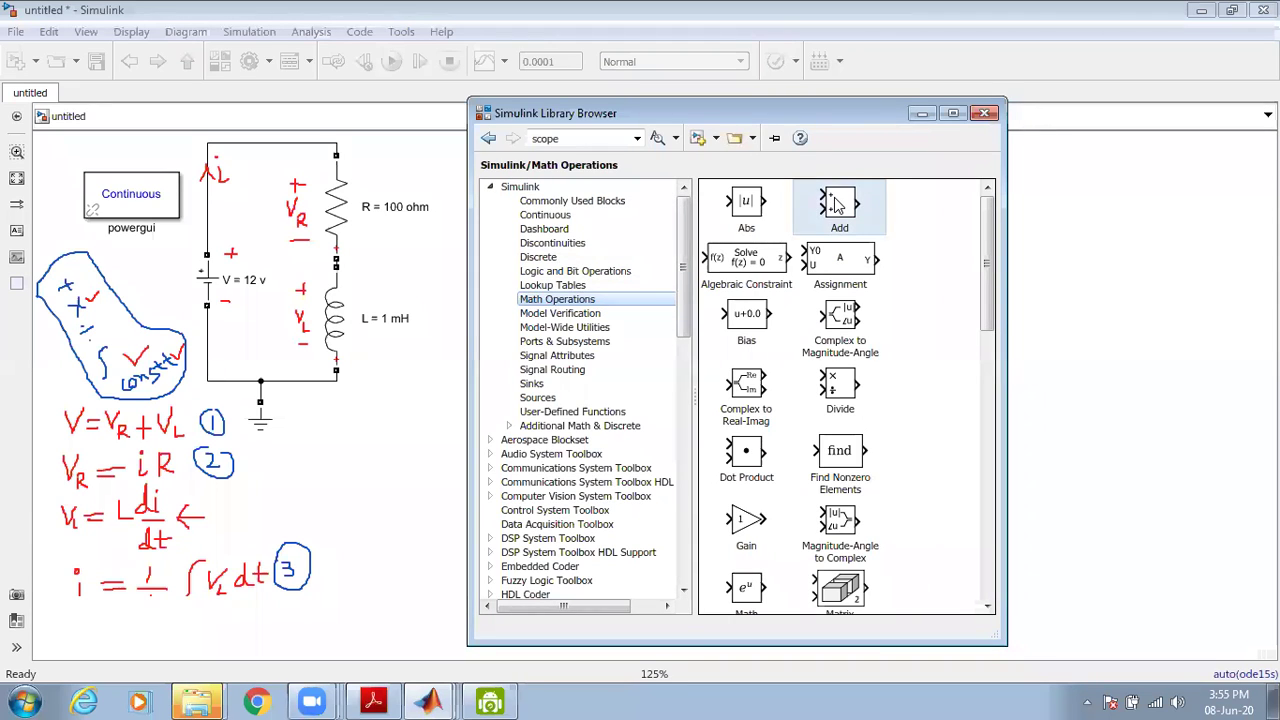
{"action": "right_click", "coordinate": [838, 205]}
{"action": "left_click", "coordinate": [870, 213]}
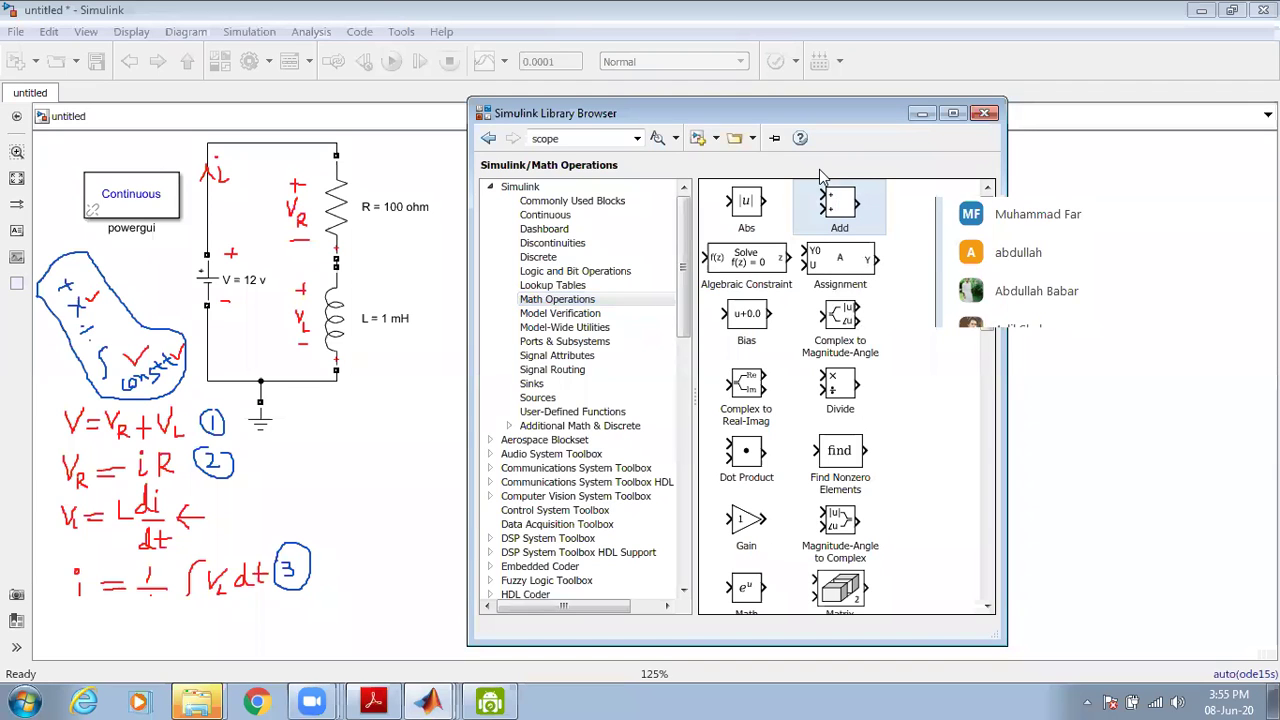
{"action": "left_click_drag", "start_coordinate": [71, 278], "coordinate": [90, 267]}
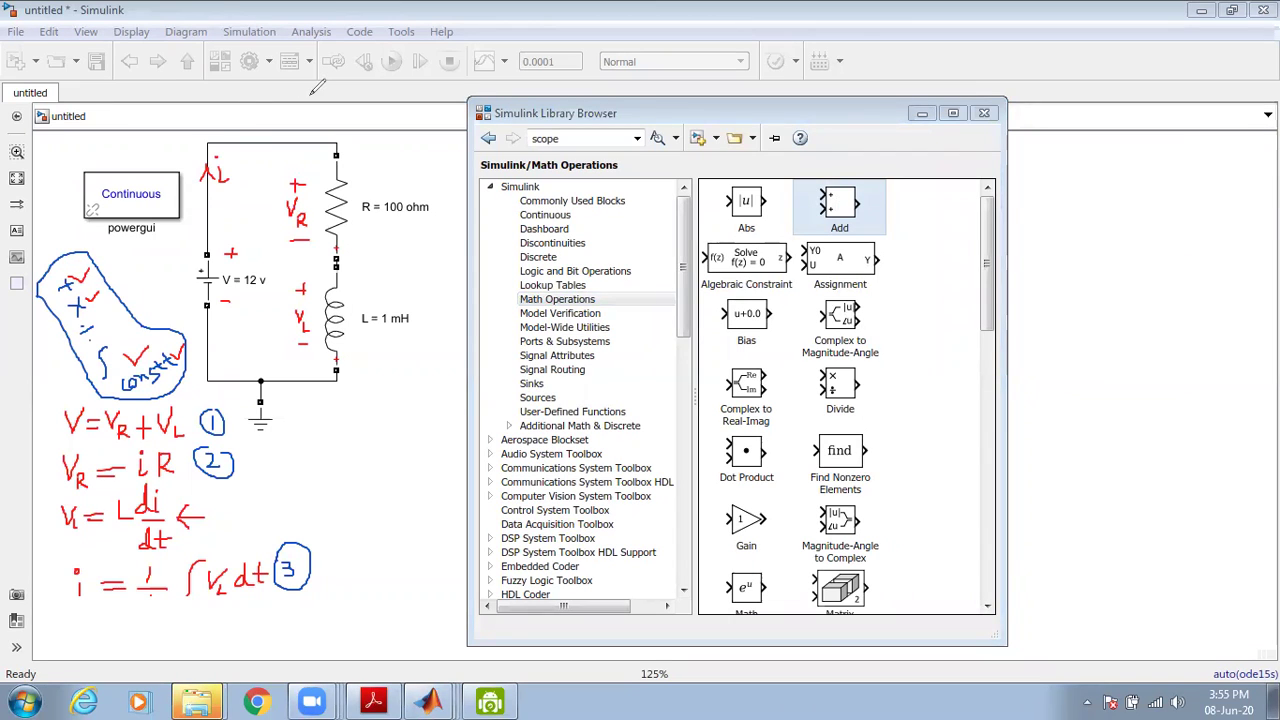
- Add a Divide block to the model and tick off the division sign in the handwritten list
{"action": "left_click", "coordinate": [840, 391]}
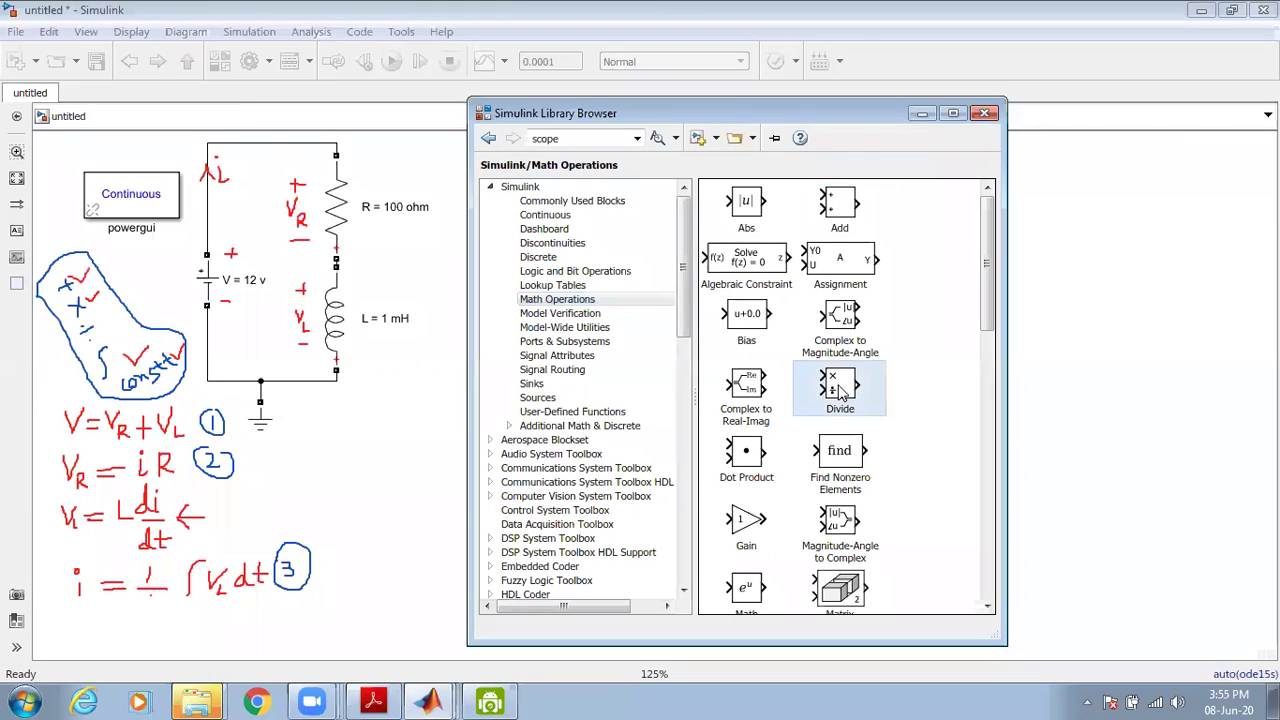
{"action": "right_click", "coordinate": [865, 399]}
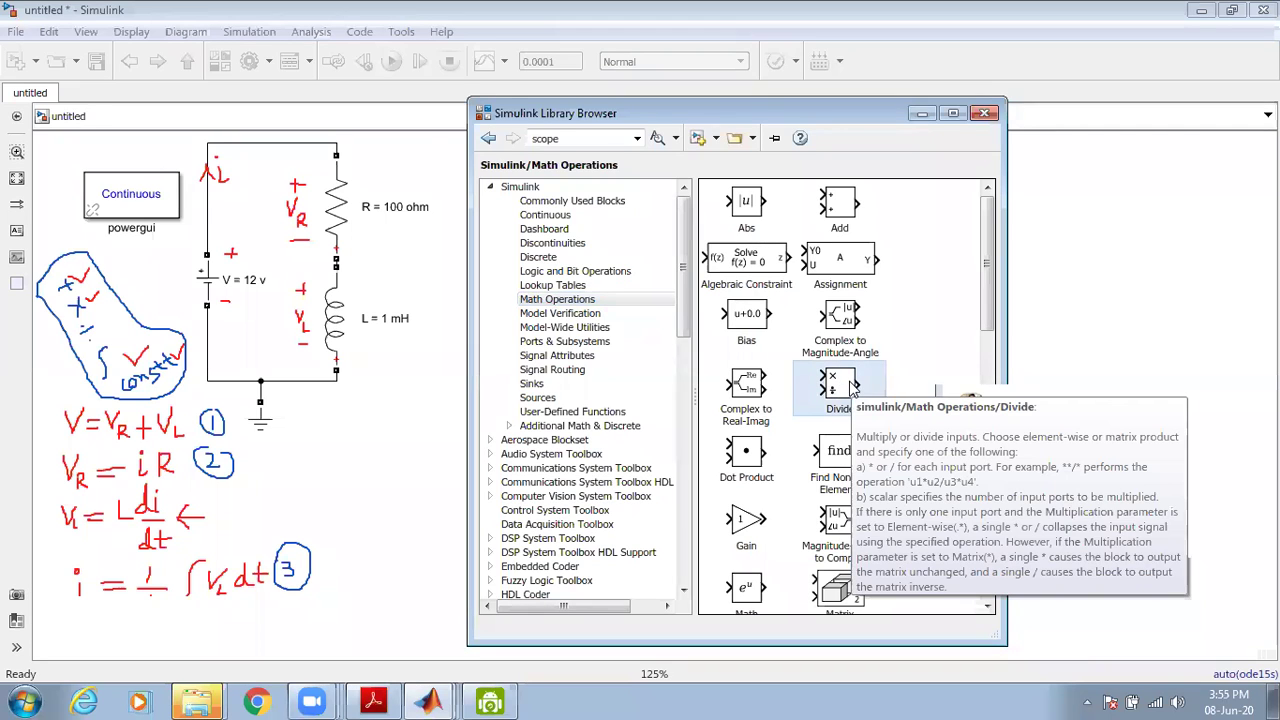
{"action": "left_click_drag", "start_coordinate": [86, 338], "coordinate": [130, 297]}
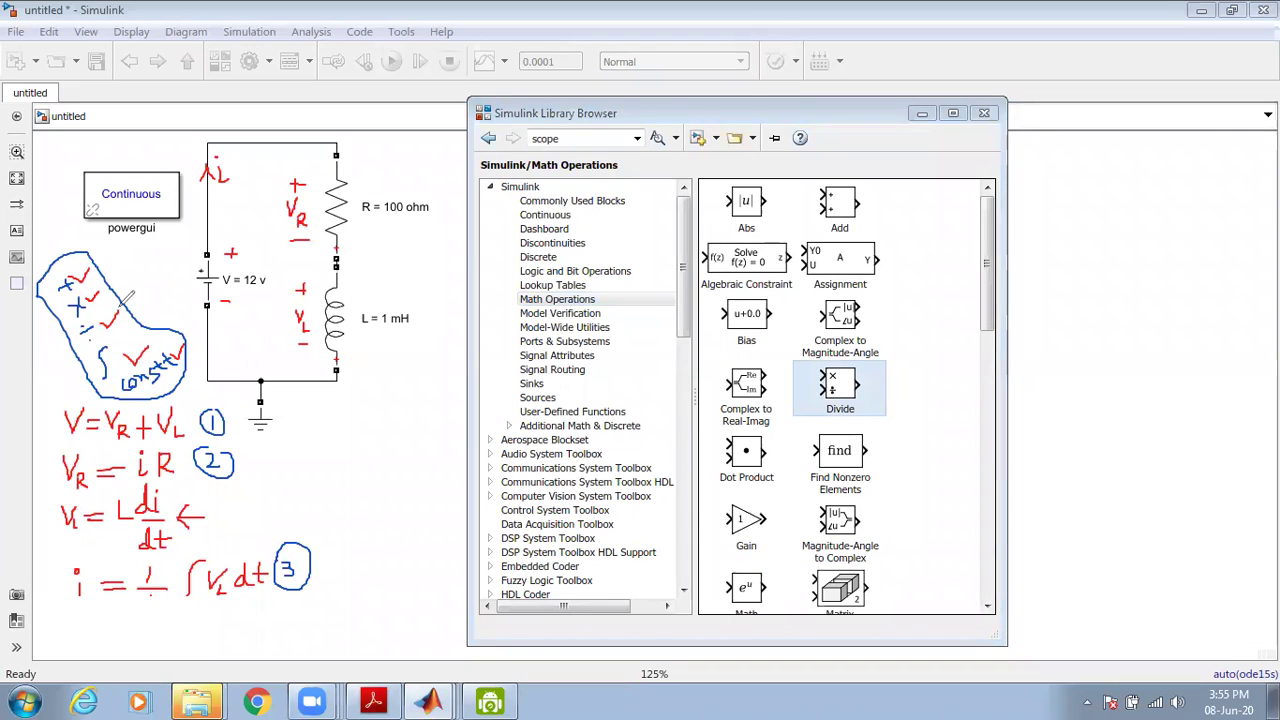
- Separate the stacked Divide, Add, Scope, Product, Integrator and Constant blocks, spreading them over the empty area beside the circuit
{"action": "left_click", "coordinate": [425, 291]}
{"action": "left_click_drag", "start_coordinate": [666, 400], "coordinate": [781, 280]}
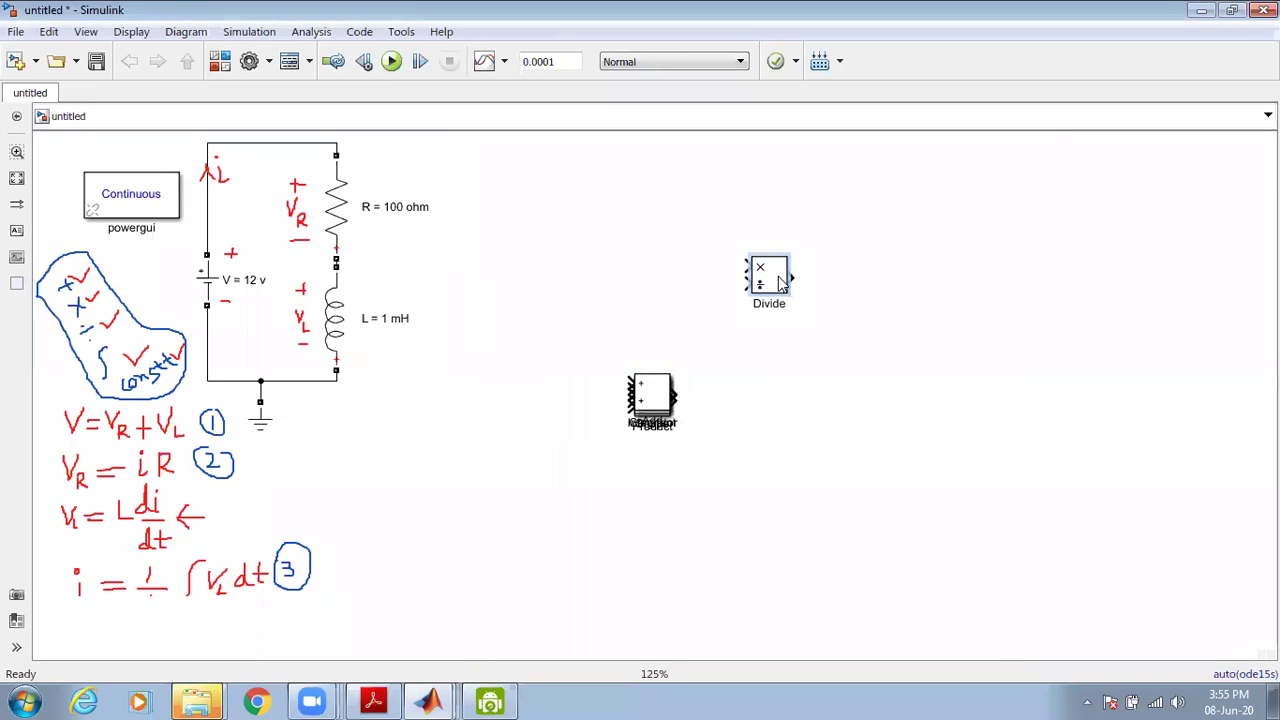
{"action": "left_click_drag", "start_coordinate": [650, 412], "coordinate": [650, 279]}
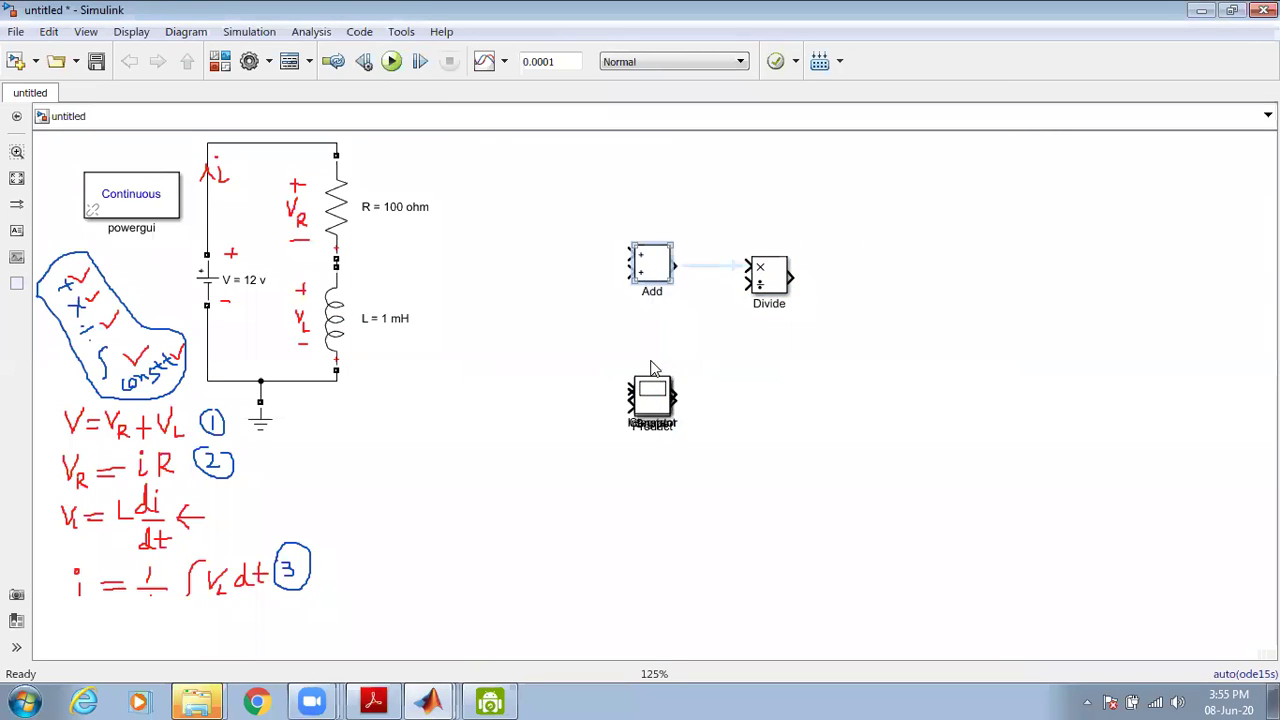
{"action": "left_click_drag", "start_coordinate": [652, 398], "coordinate": [766, 372]}
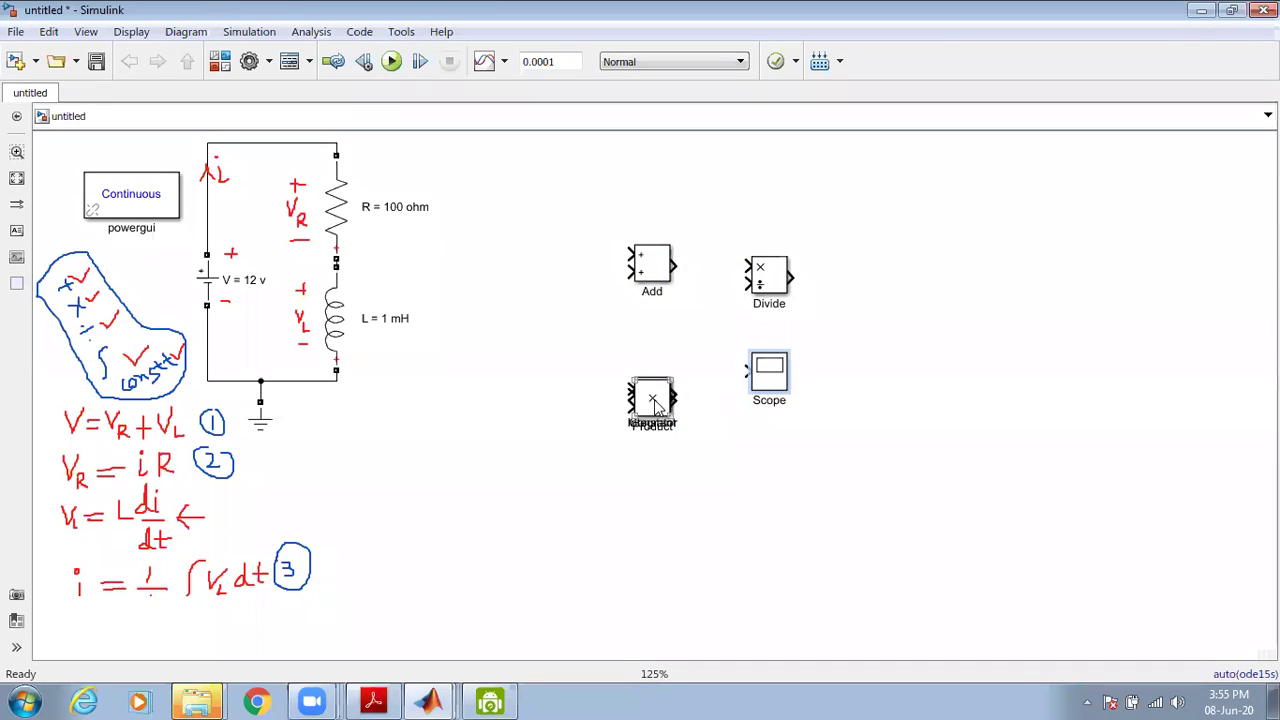
{"action": "left_click_drag", "start_coordinate": [660, 408], "coordinate": [742, 462]}
{"action": "left_click_drag", "start_coordinate": [652, 396], "coordinate": [628, 478]}
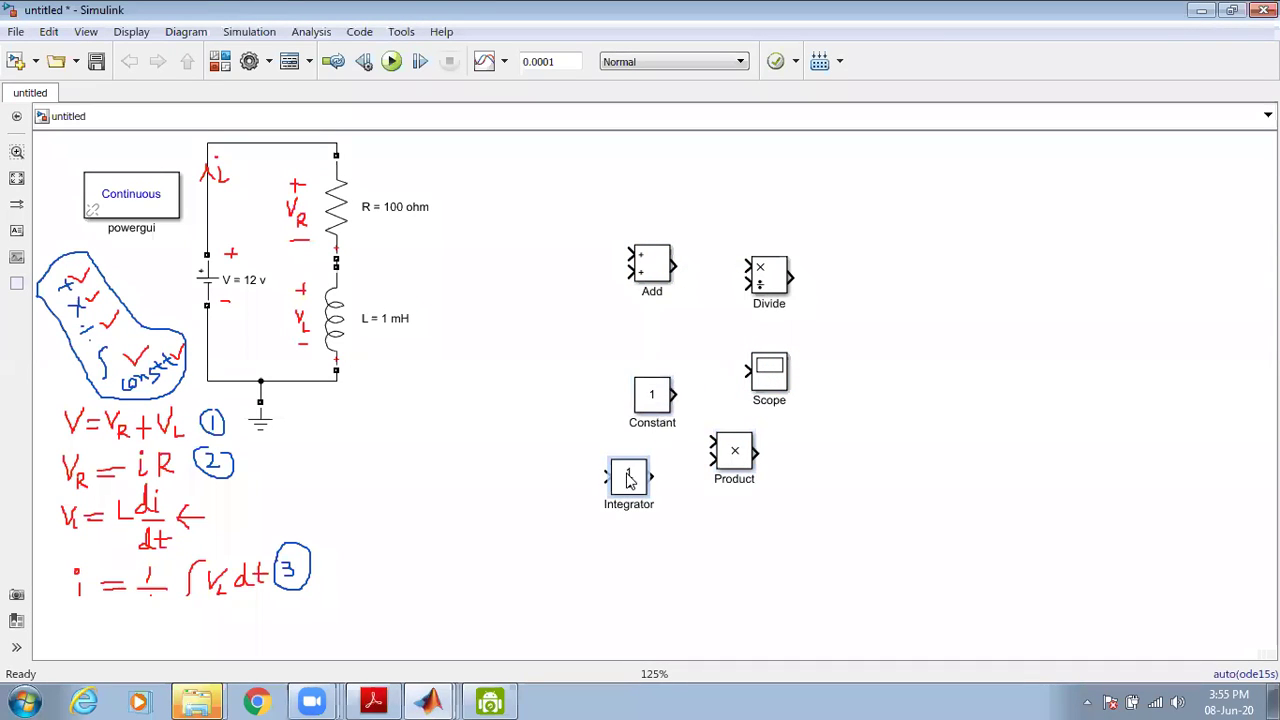
{"action": "left_click_drag", "start_coordinate": [646, 412], "coordinate": [505, 388]}
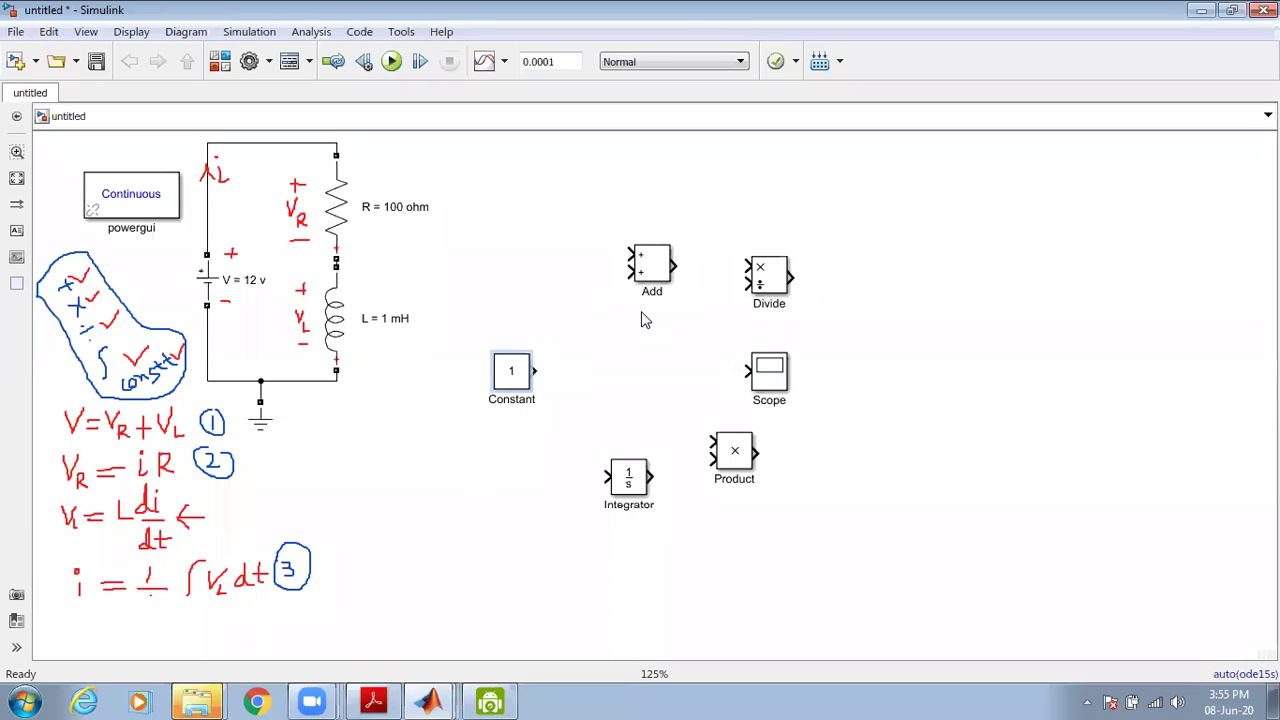
{"action": "left_click_drag", "start_coordinate": [779, 383], "coordinate": [885, 366]}
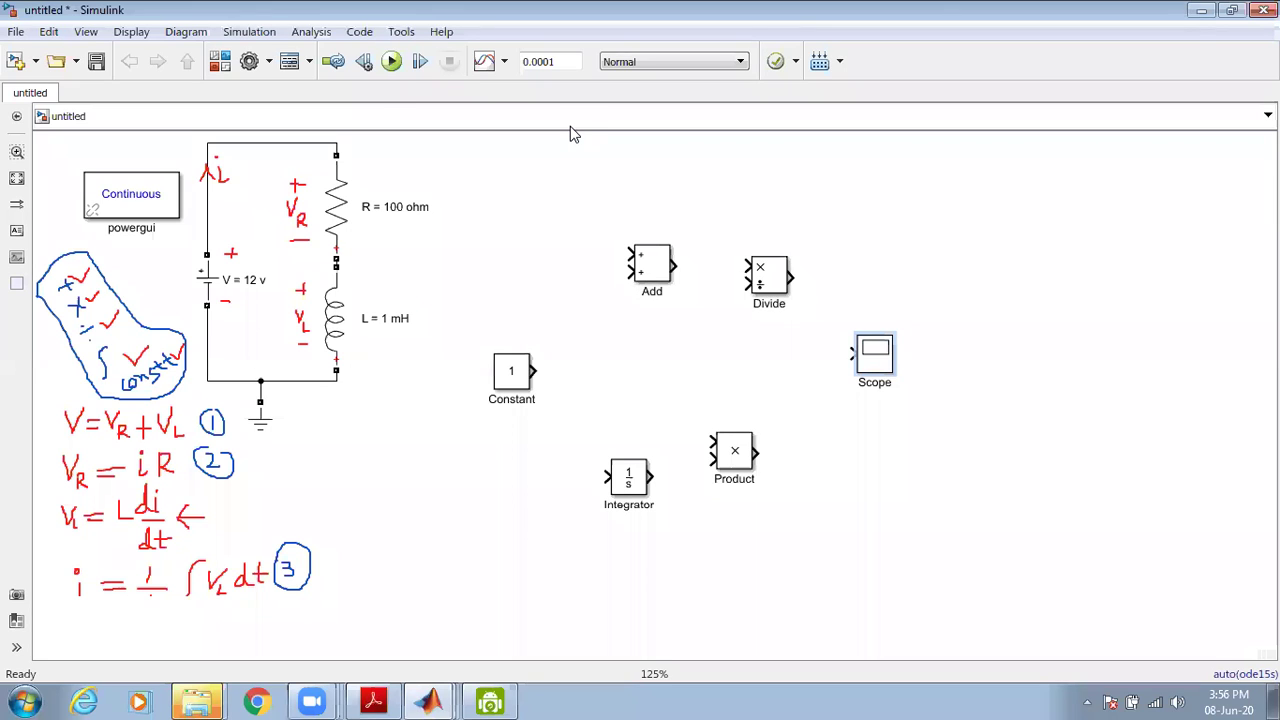
{"action": "key", "text": "ctrl+s"}
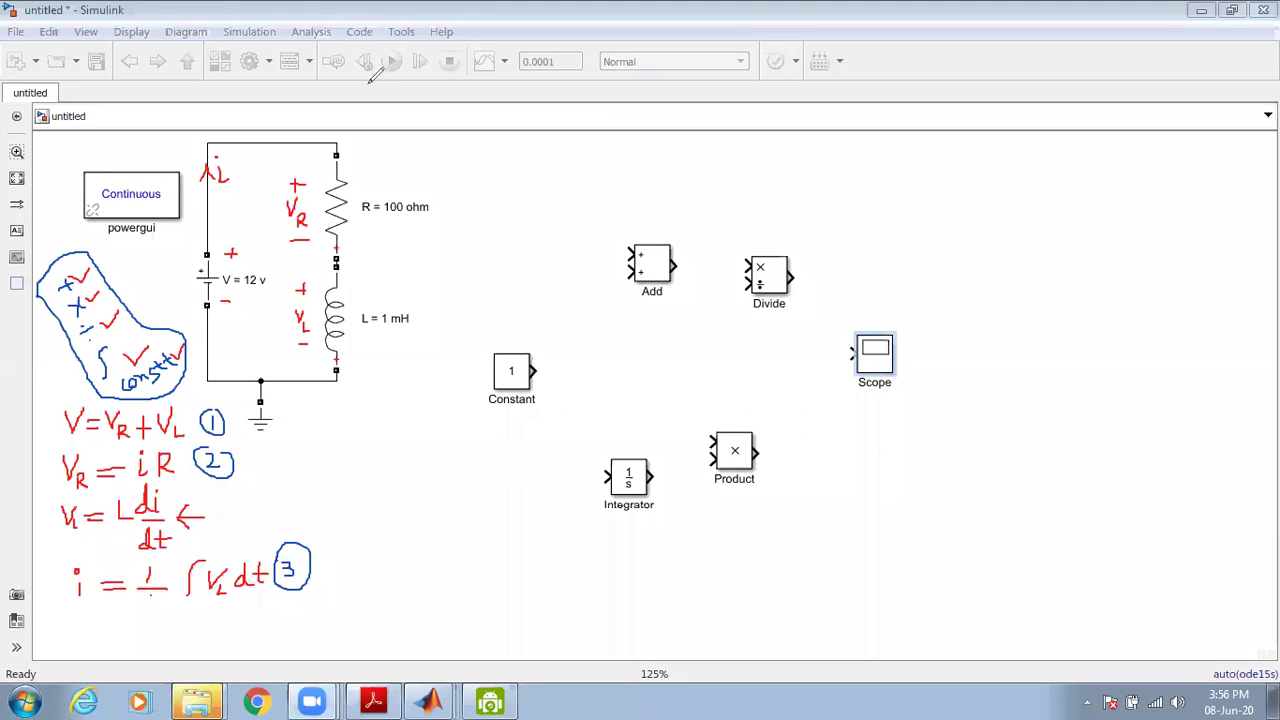
- Place Divide beside Constant, line up Add, Integrator and Scope in a row above them, and put Product just below Scope
{"action": "left_click_drag", "start_coordinate": [760, 282], "coordinate": [654, 387]}
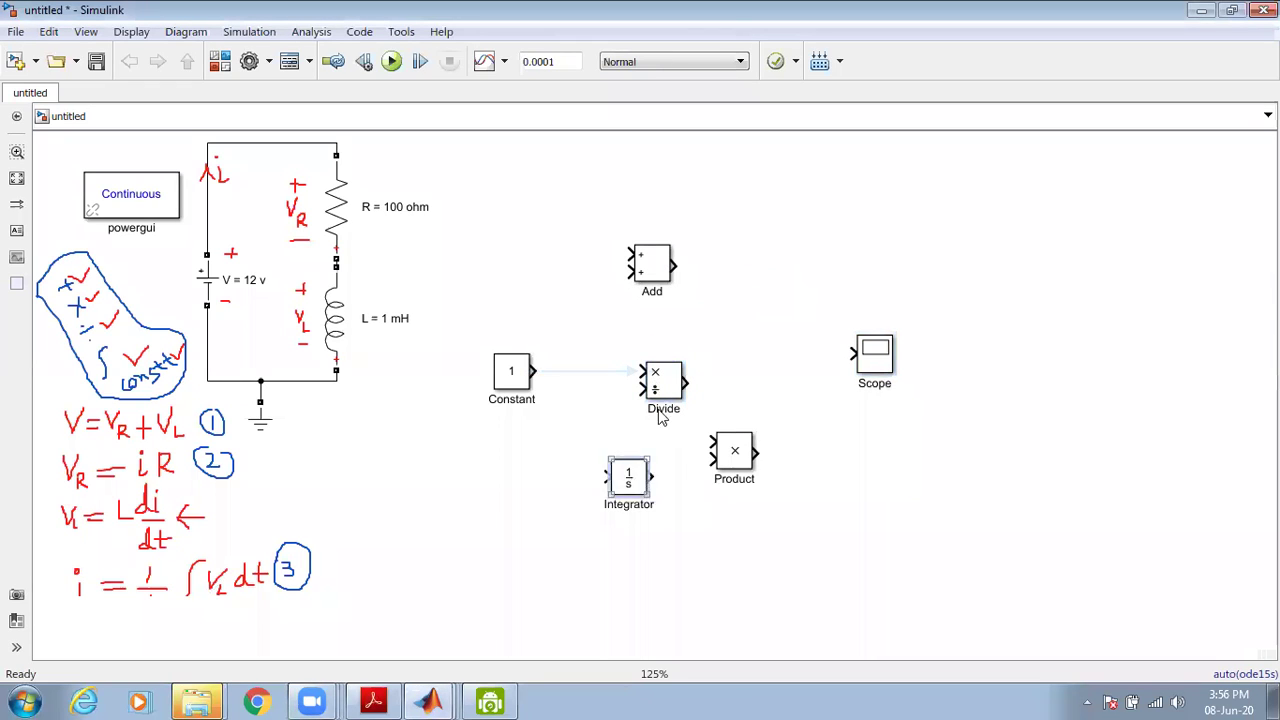
{"action": "left_click_drag", "start_coordinate": [628, 478], "coordinate": [752, 225]}
{"action": "left_click_drag", "start_coordinate": [656, 262], "coordinate": [658, 192]}
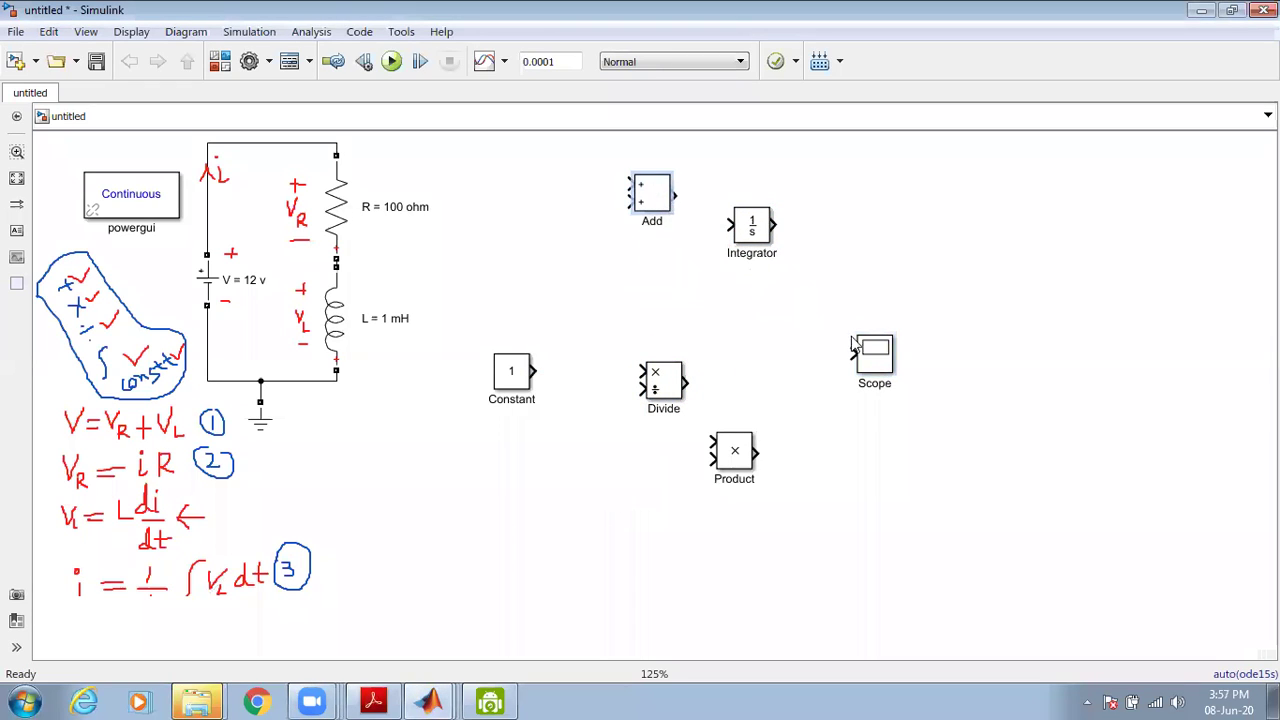
{"action": "left_click_drag", "start_coordinate": [853, 345], "coordinate": [818, 187]}
{"action": "left_click_drag", "start_coordinate": [762, 228], "coordinate": [760, 197]}
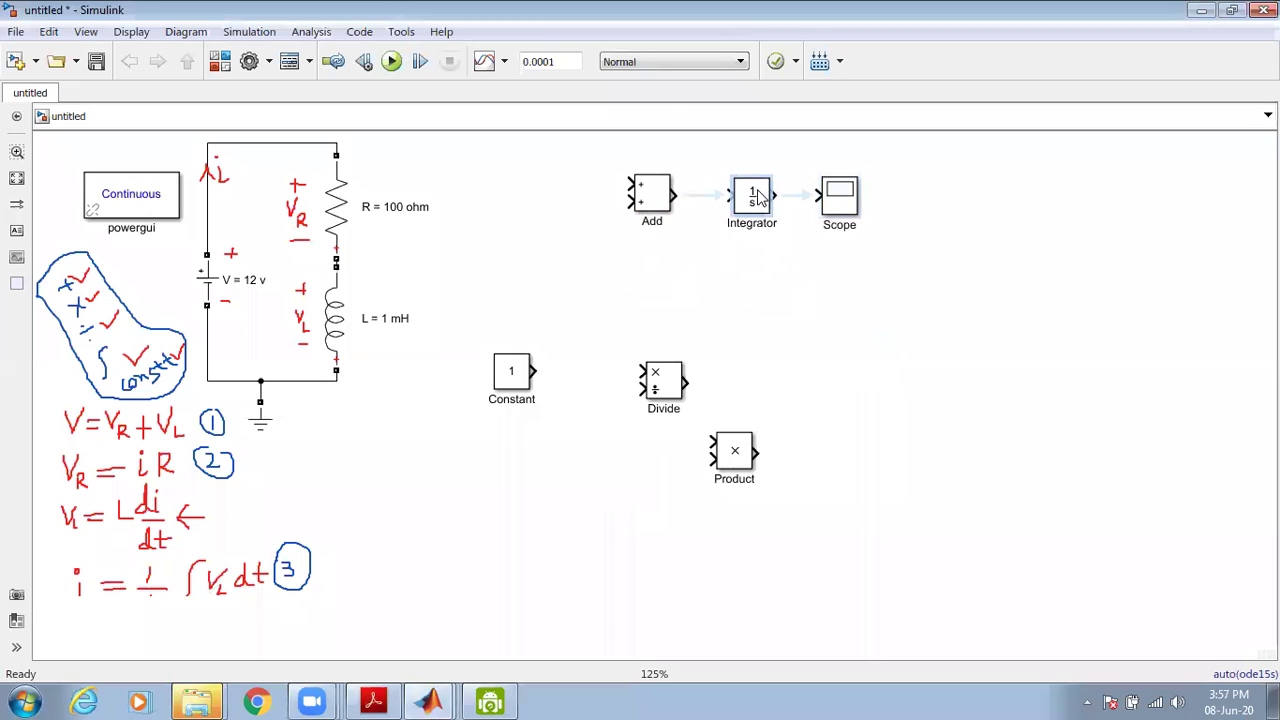
{"action": "left_click_drag", "start_coordinate": [734, 455], "coordinate": [868, 268]}
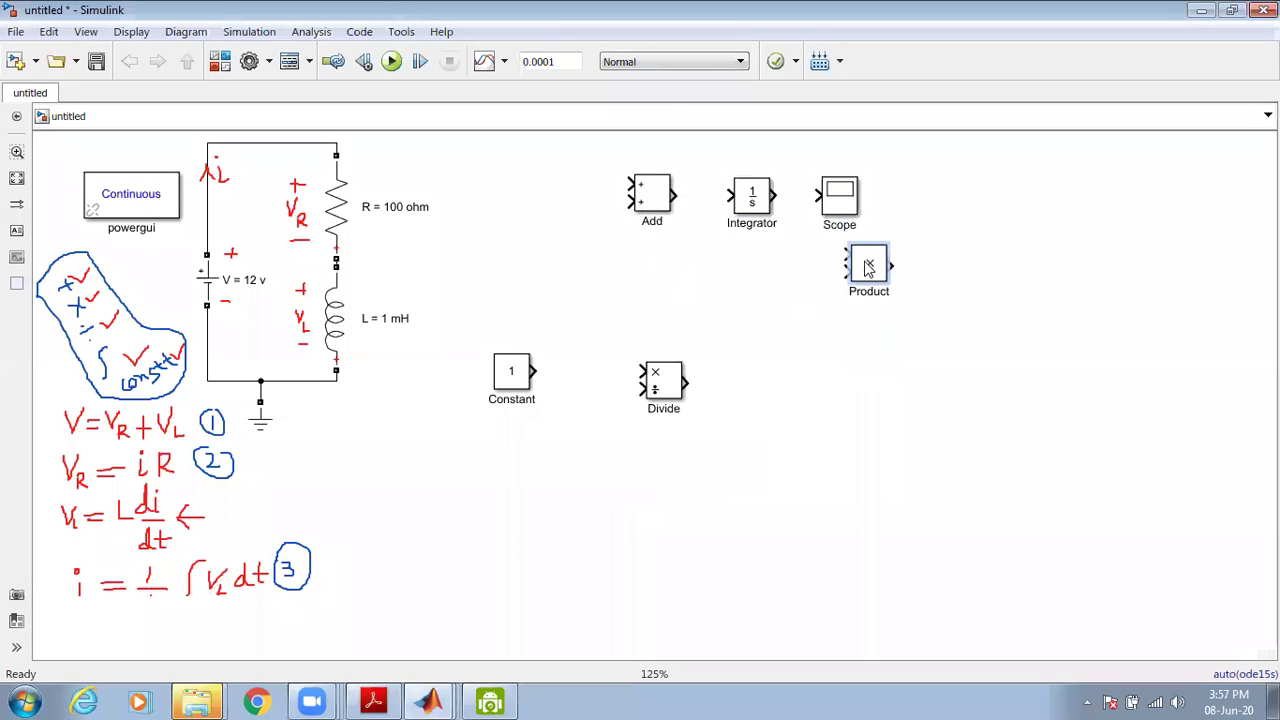
- Move the Divide block toward the handwritten equations and place the Constant block diagonally below its inputs
{"action": "left_click_drag", "start_coordinate": [671, 395], "coordinate": [636, 417]}
{"action": "left_click_drag", "start_coordinate": [525, 383], "coordinate": [511, 536]}
{"action": "left_click_drag", "start_coordinate": [640, 397], "coordinate": [588, 439]}
{"action": "left_click_drag", "start_coordinate": [490, 551], "coordinate": [490, 522]}
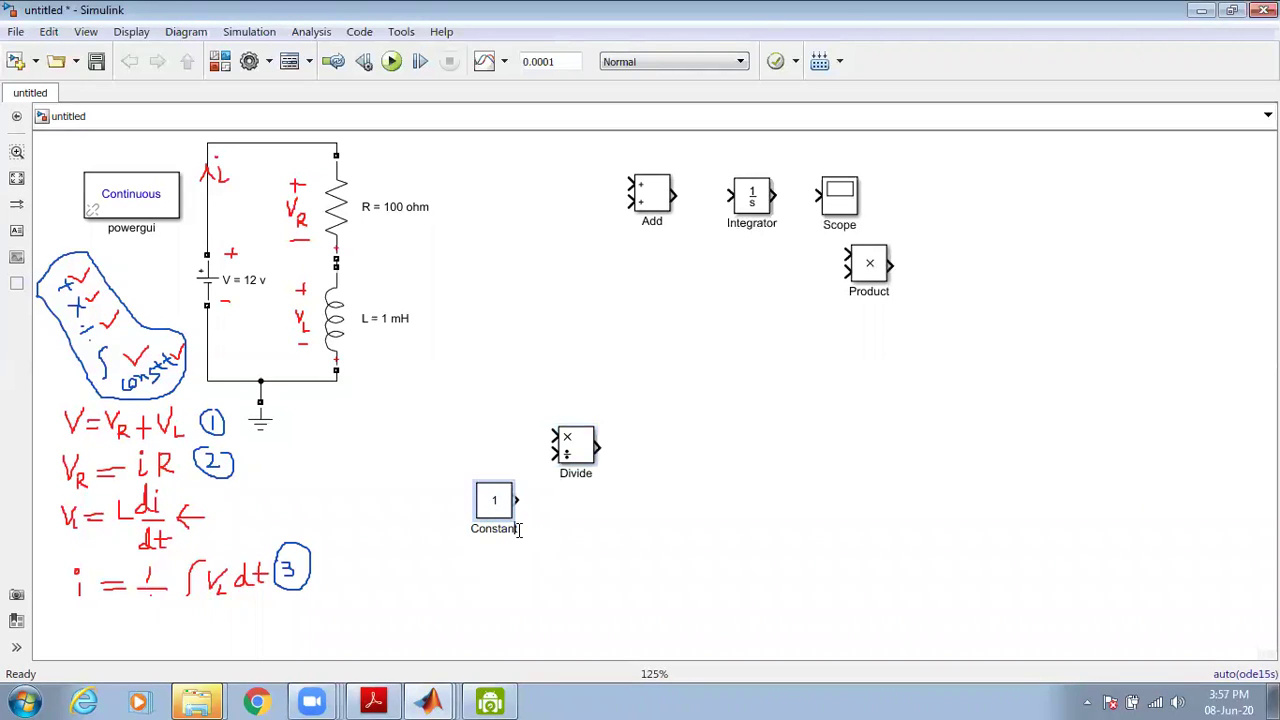
- Rename the Constant block as L
{"action": "left_click", "coordinate": [519, 529]}
{"action": "key", "text": "BackSpace"}
{"action": "key", "text": "BackSpace"}
{"action": "key", "text": "BackSpace"}
{"action": "key", "text": "BackSpace"}
{"action": "key", "text": "BackSpace"}
{"action": "key", "text": "BackSpace"}
{"action": "key", "text": "BackSpace"}
{"action": "key", "text": "BackSpace"}
{"action": "type", "text": "L"}
{"action": "left_click", "coordinate": [530, 563]}
- Set the constant value of block L to 1e-3
{"action": "left_click", "coordinate": [493, 501]}
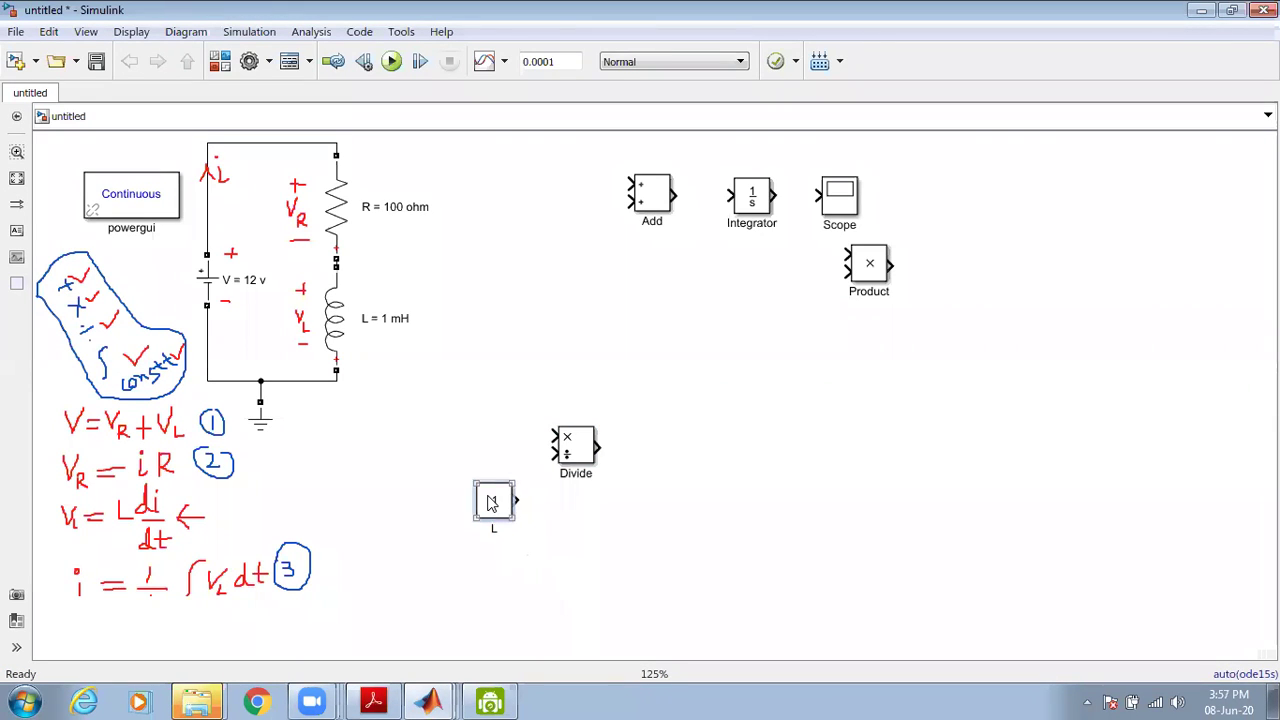
{"action": "double_click", "coordinate": [491, 503]}
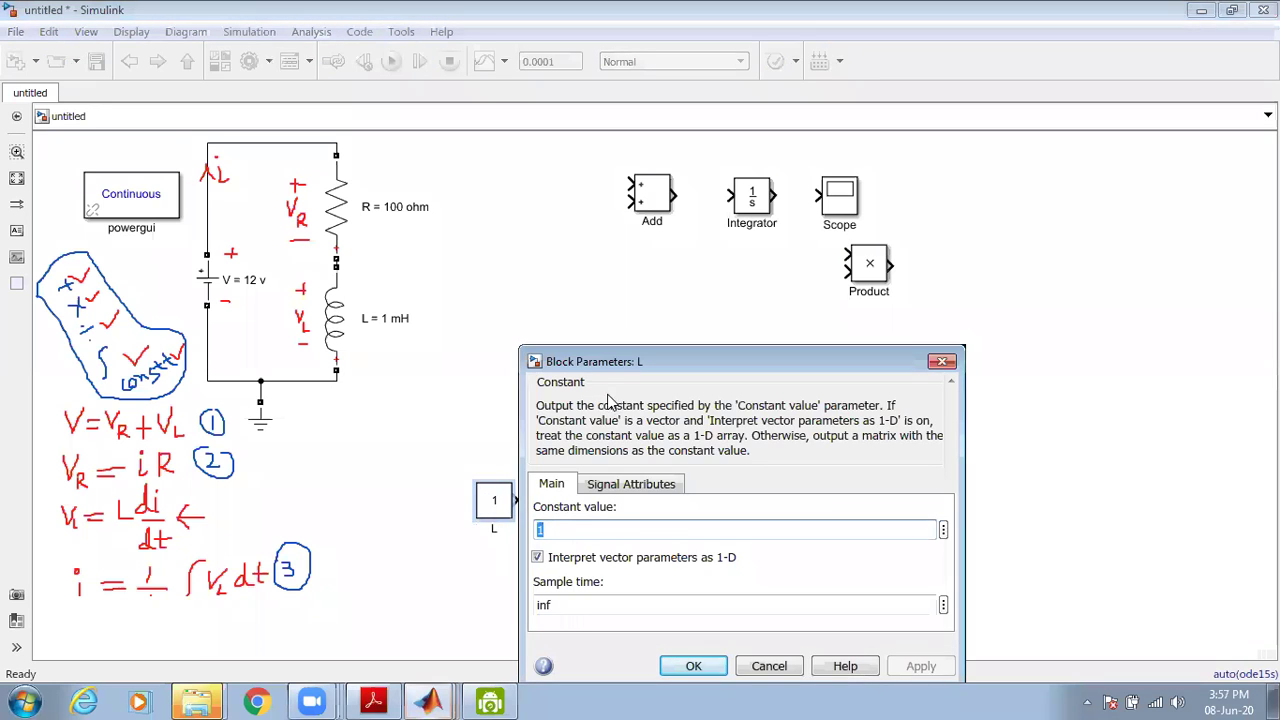
{"action": "left_click_drag", "start_coordinate": [594, 367], "coordinate": [519, 247]}
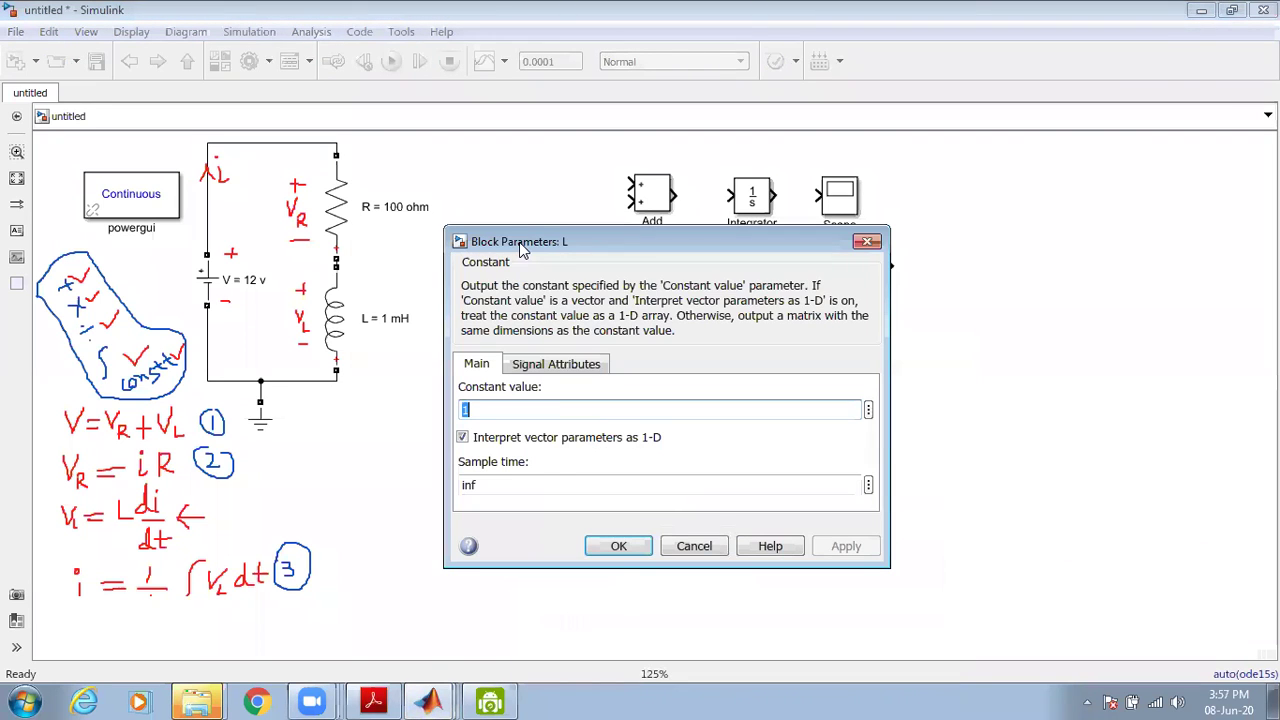
{"action": "left_click", "coordinate": [515, 405]}
{"action": "key", "text": "BackSpace"}
{"action": "type", "text": "1"}
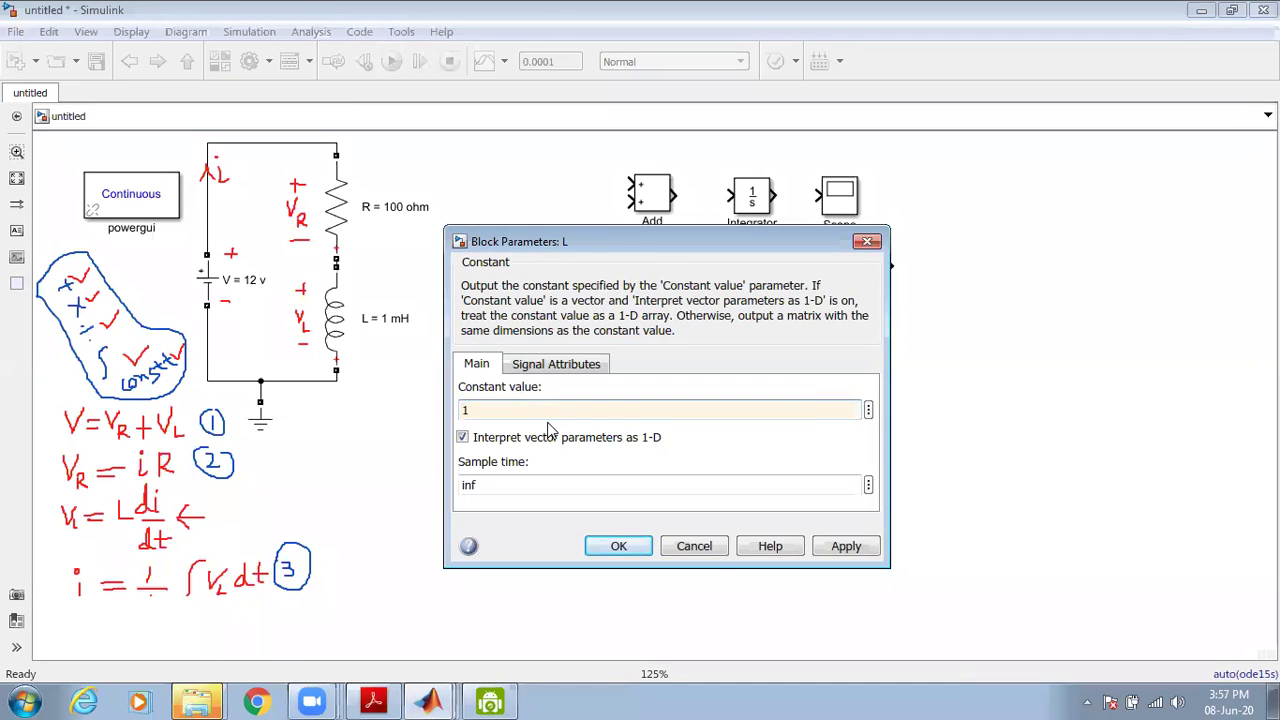
{"action": "type", "text": "e-3"}
{"action": "left_click", "coordinate": [846, 545]}
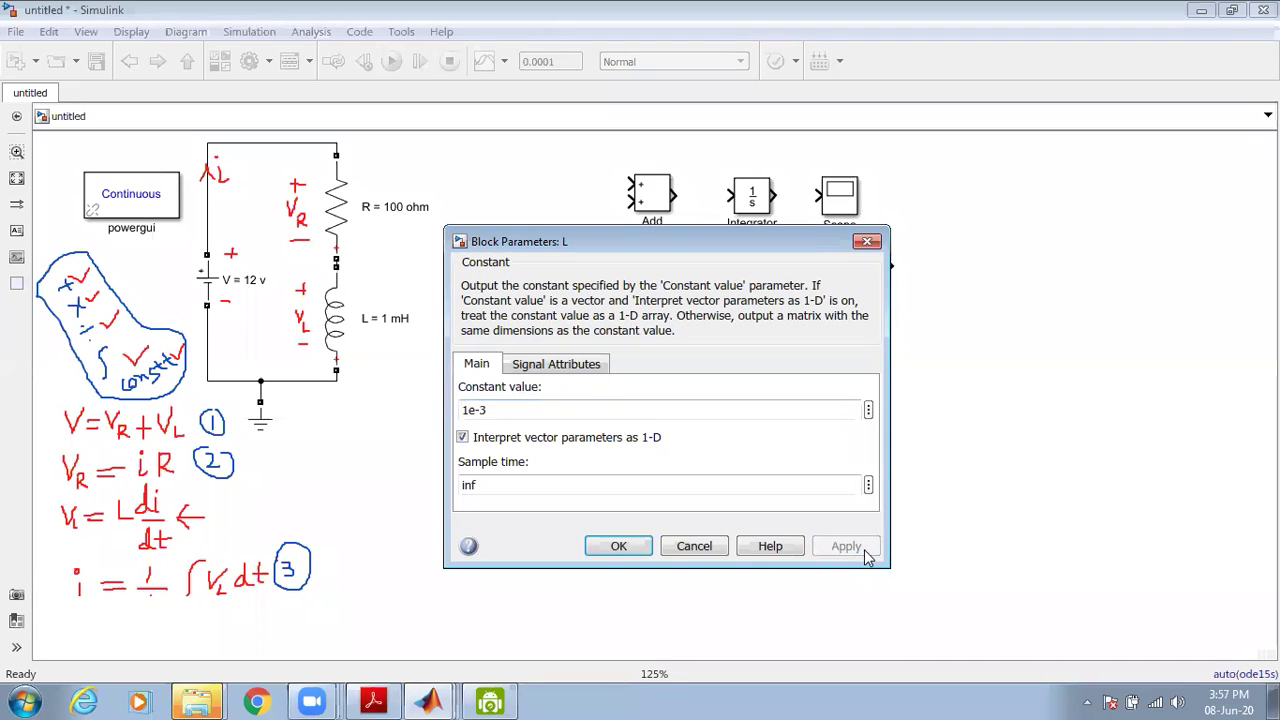
{"action": "left_click", "coordinate": [610, 546]}
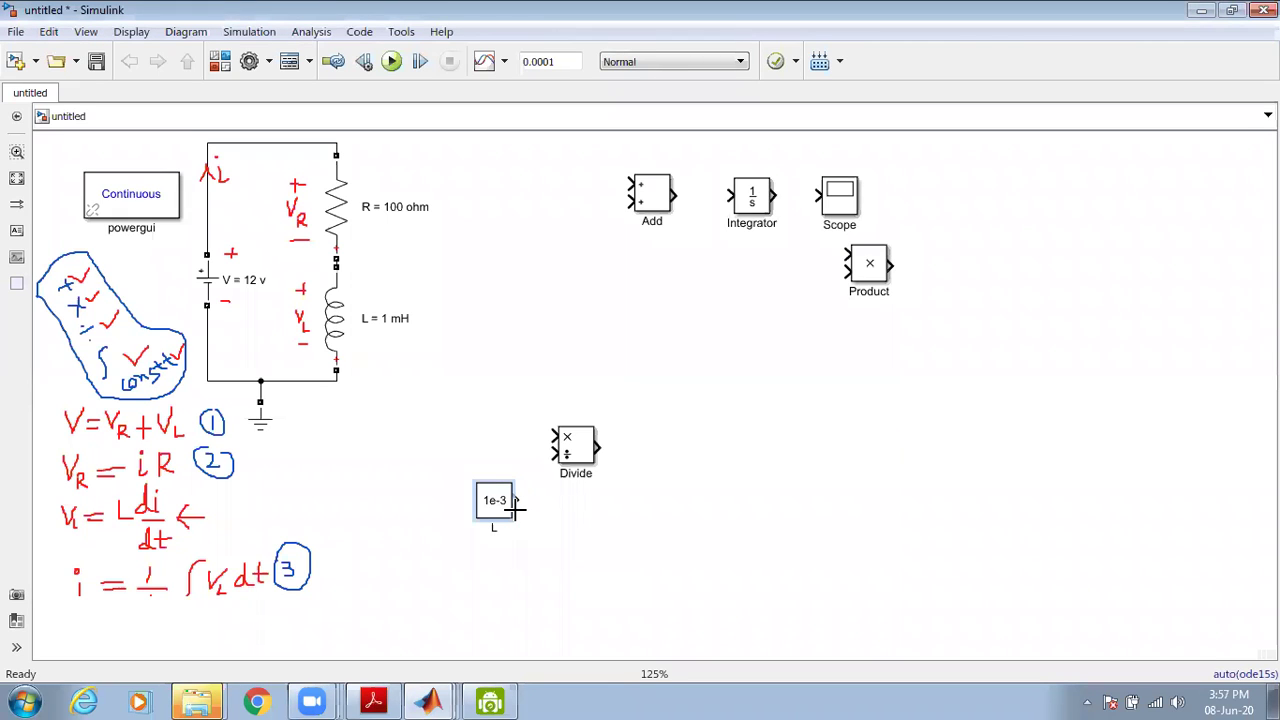
- Annotate the Divide block's multiply input with a handwritten V_L and connect block L to its divide input
{"action": "left_click", "coordinate": [516, 499]}
{"action": "mouse_move", "coordinate": [497, 411]}
{"action": "left_mouse_down"}
{"action": "mouse_move", "coordinate": [506, 425]}
{"action": "mouse_move", "coordinate": [518, 402]}
{"action": "mouse_move", "coordinate": [517, 438]}
{"action": "mouse_move", "coordinate": [561, 431]}
{"action": "left_mouse_up"}
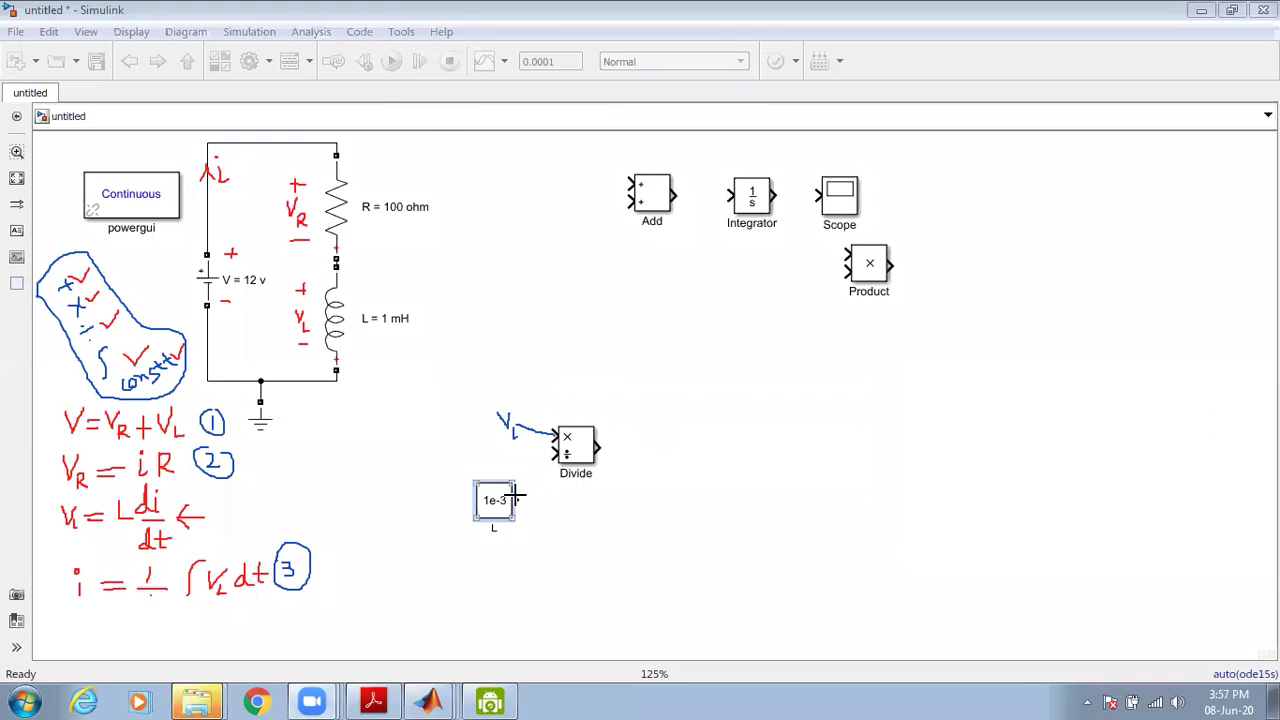
{"action": "left_click_drag", "start_coordinate": [517, 500], "coordinate": [552, 455]}
{"action": "left_click", "coordinate": [572, 466]}
{"action": "left_click", "coordinate": [622, 452]}
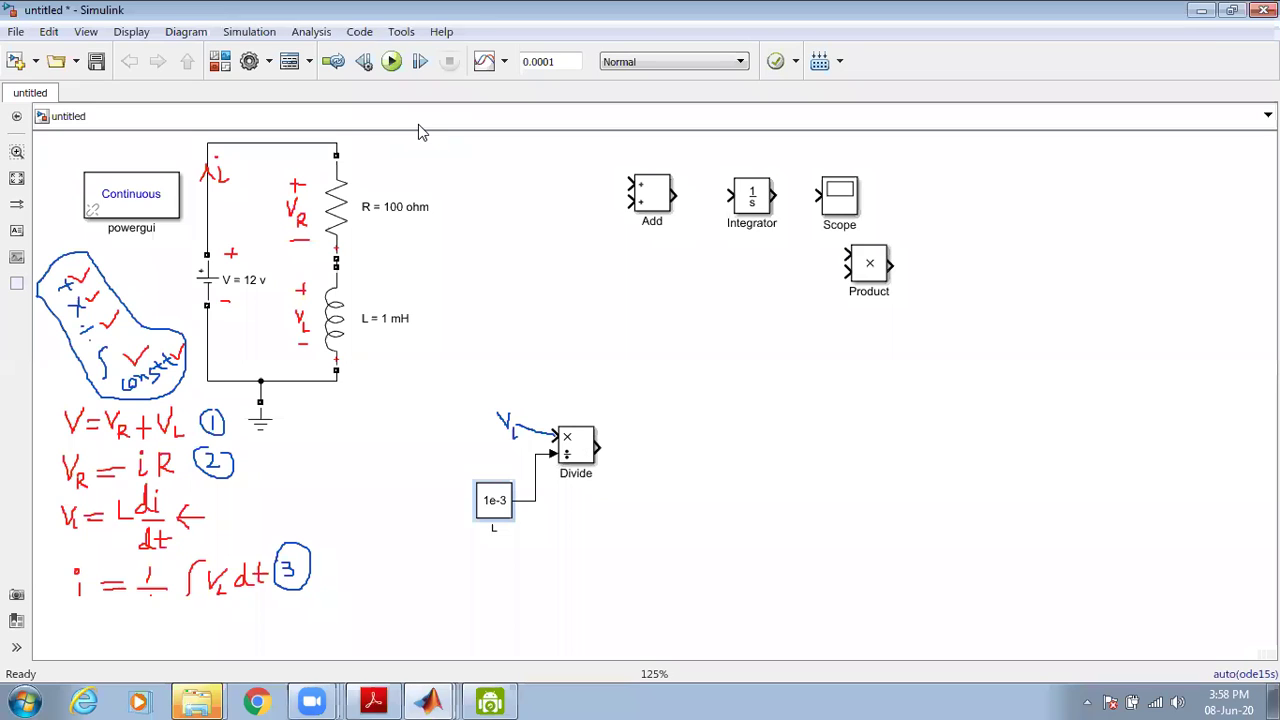
- Write V_L/L at the Divide output and place the Integrator block there, connected to that output
{"action": "mouse_move", "coordinate": [609, 396]}
{"action": "left_mouse_down"}
{"action": "mouse_move", "coordinate": [619, 416]}
{"action": "mouse_move", "coordinate": [655, 420]}
{"action": "left_mouse_up"}
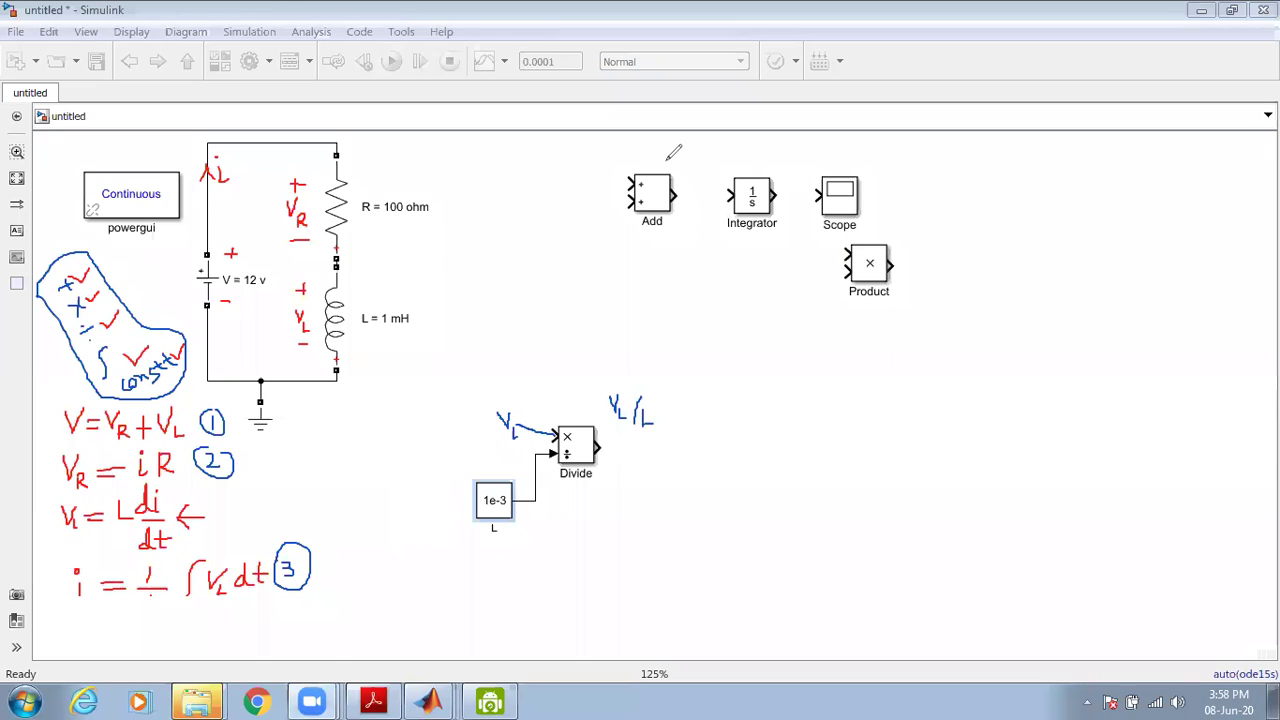
{"action": "left_click_drag", "start_coordinate": [756, 214], "coordinate": [719, 469]}
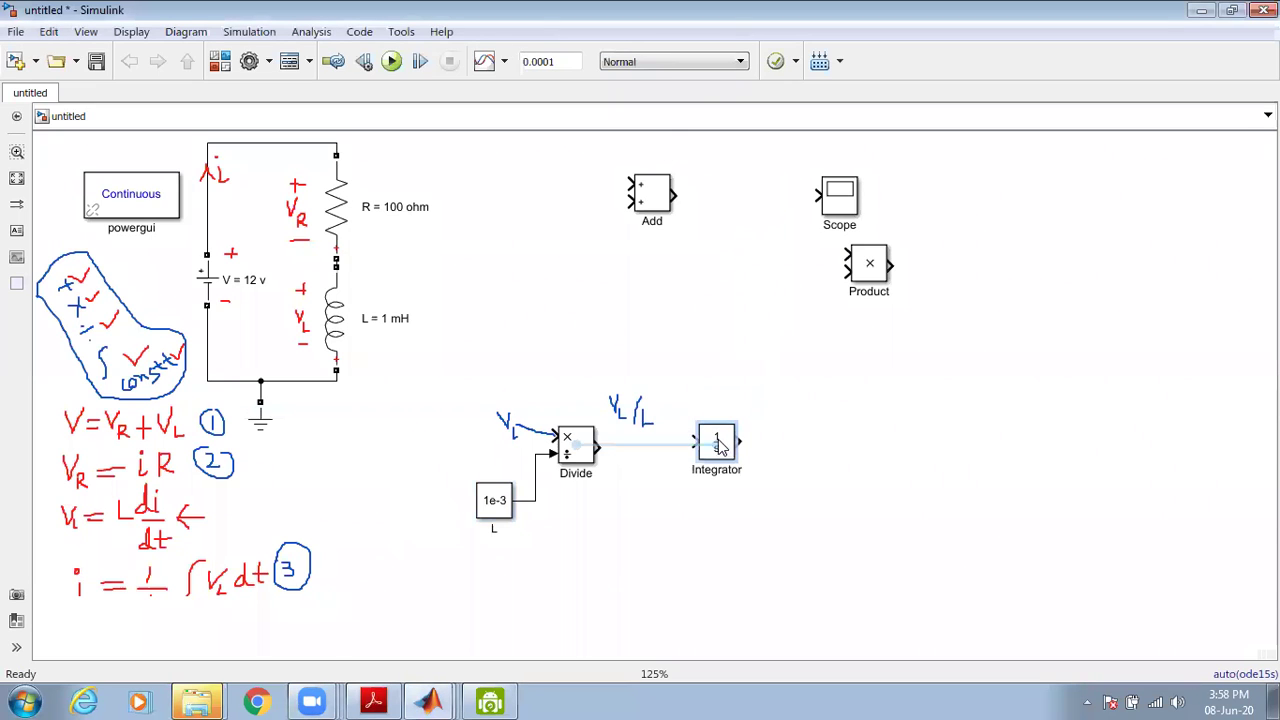
{"action": "left_click", "coordinate": [673, 453]}
{"action": "left_click", "coordinate": [722, 455]}
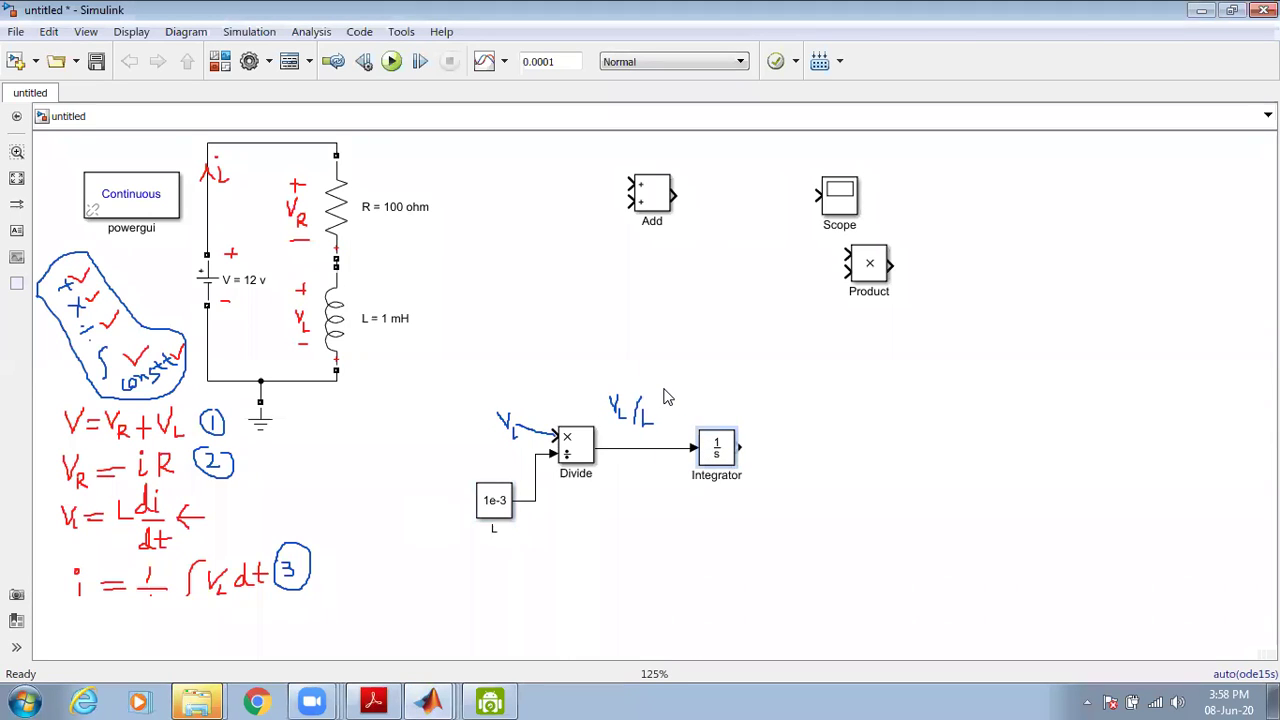
{"action": "left_click", "coordinate": [615, 170]}
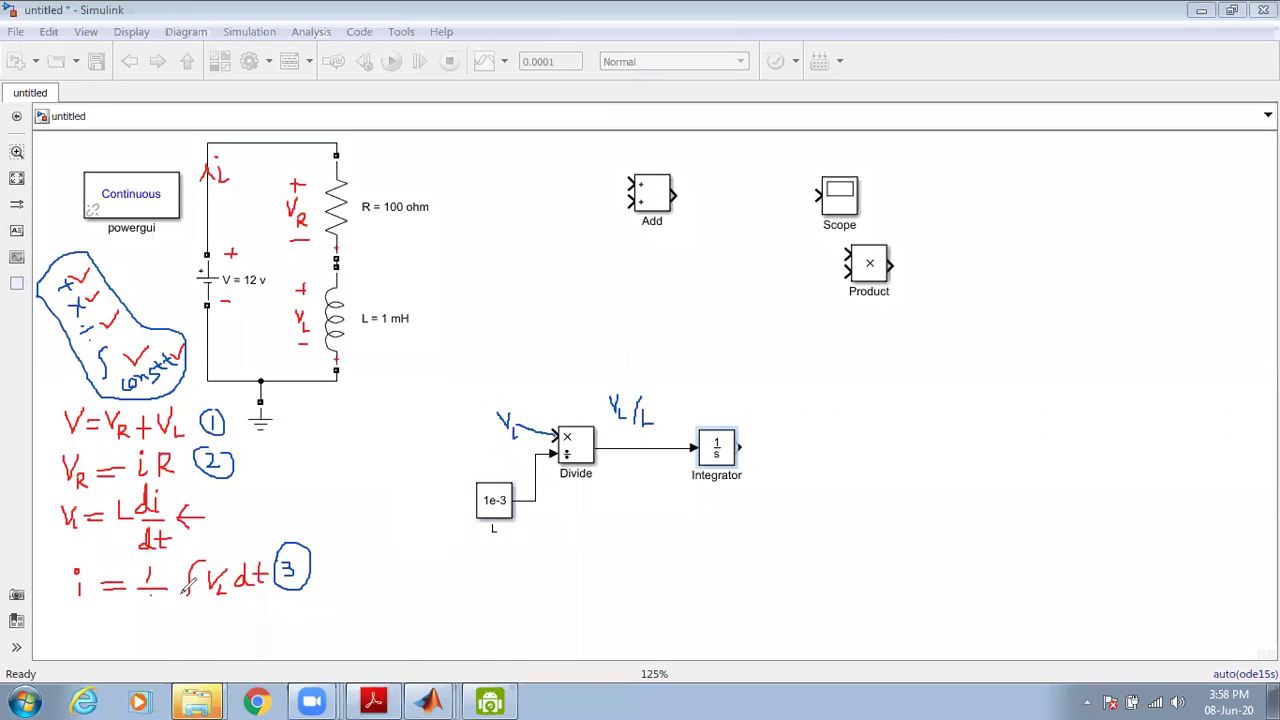
- Draw boxes around equation 3 and the iR term of equation 2, and label the Integrator output i
{"action": "left_click_drag", "start_coordinate": [46, 560], "coordinate": [66, 574]}
{"action": "mouse_move", "coordinate": [343, 596]}
{"action": "left_mouse_down"}
{"action": "mouse_move", "coordinate": [338, 518]}
{"action": "mouse_move", "coordinate": [44, 558]}
{"action": "left_mouse_up"}
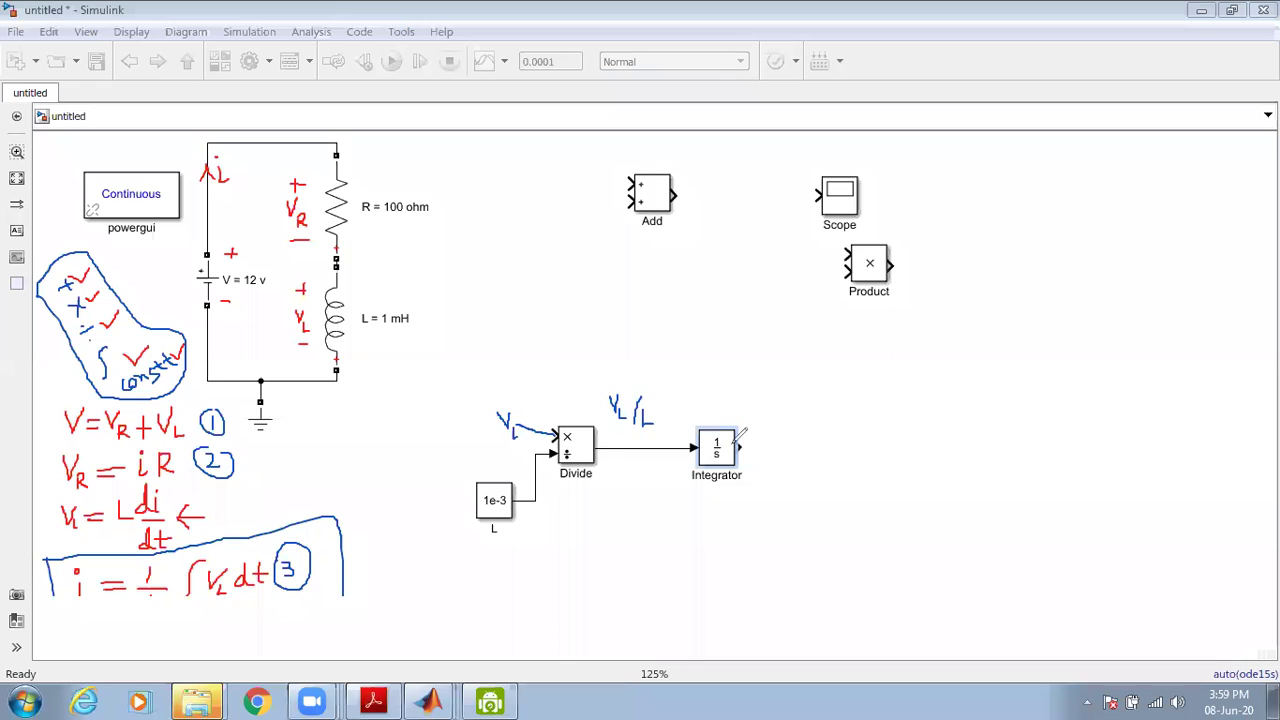
{"action": "left_click_drag", "start_coordinate": [754, 404], "coordinate": [764, 415]}
{"action": "mouse_move", "coordinate": [125, 479]}
{"action": "left_mouse_down"}
{"action": "mouse_move", "coordinate": [166, 476]}
{"action": "mouse_move", "coordinate": [168, 443]}
{"action": "mouse_move", "coordinate": [132, 444]}
{"action": "mouse_move", "coordinate": [134, 470]}
{"action": "left_mouse_up"}
- Connect the Product block to the Integrator output and place a copy of the L constant below the Integrator
{"action": "left_click_drag", "start_coordinate": [845, 262], "coordinate": [788, 453]}
{"action": "left_click", "coordinate": [497, 502]}
{"action": "left_click_drag", "start_coordinate": [497, 502], "coordinate": [748, 534]}
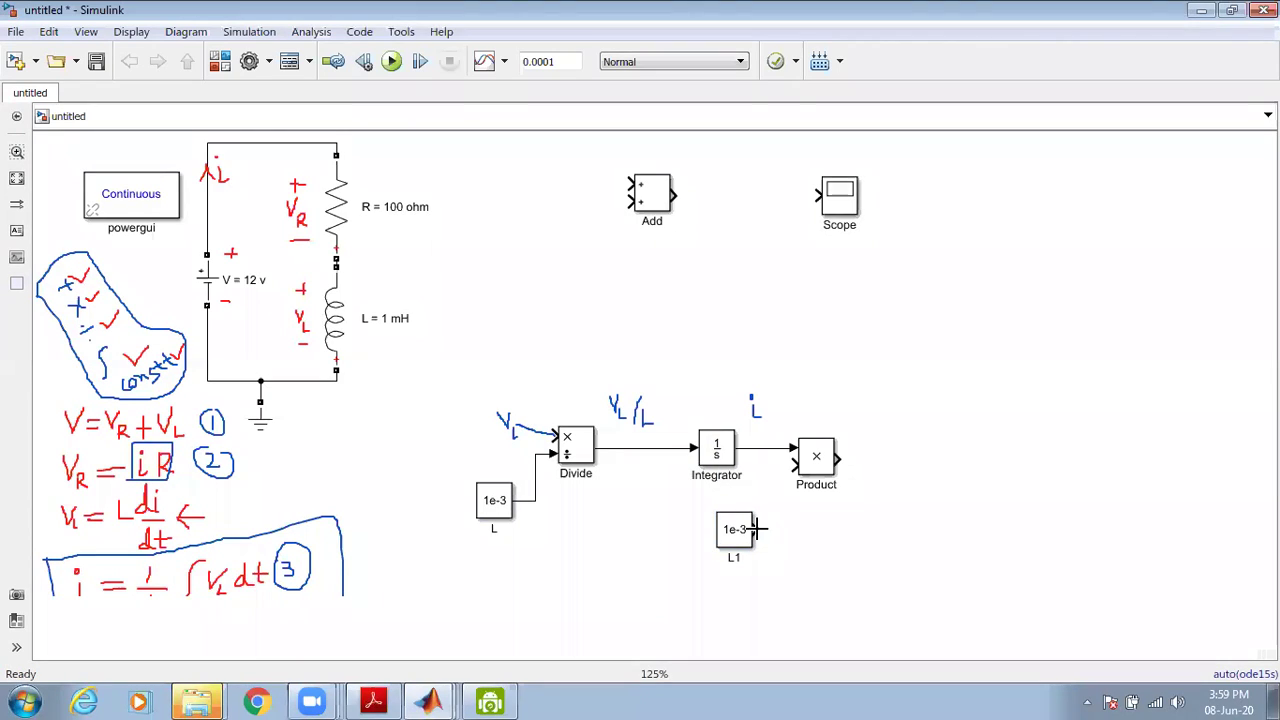
- Rename the copied constant as R and set its constant value to 100
{"action": "left_click", "coordinate": [736, 557]}
{"action": "double_click", "coordinate": [735, 532]}
{"action": "type", "text": "1"}
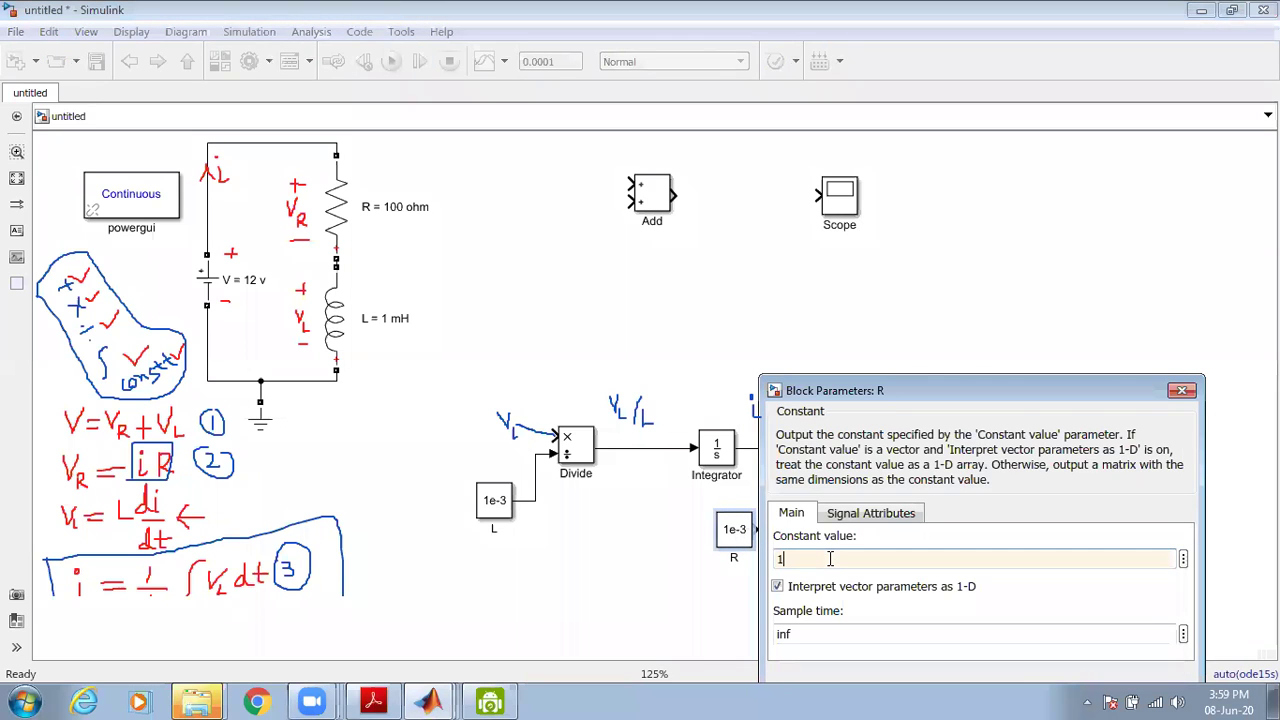
{"action": "type", "text": "00"}
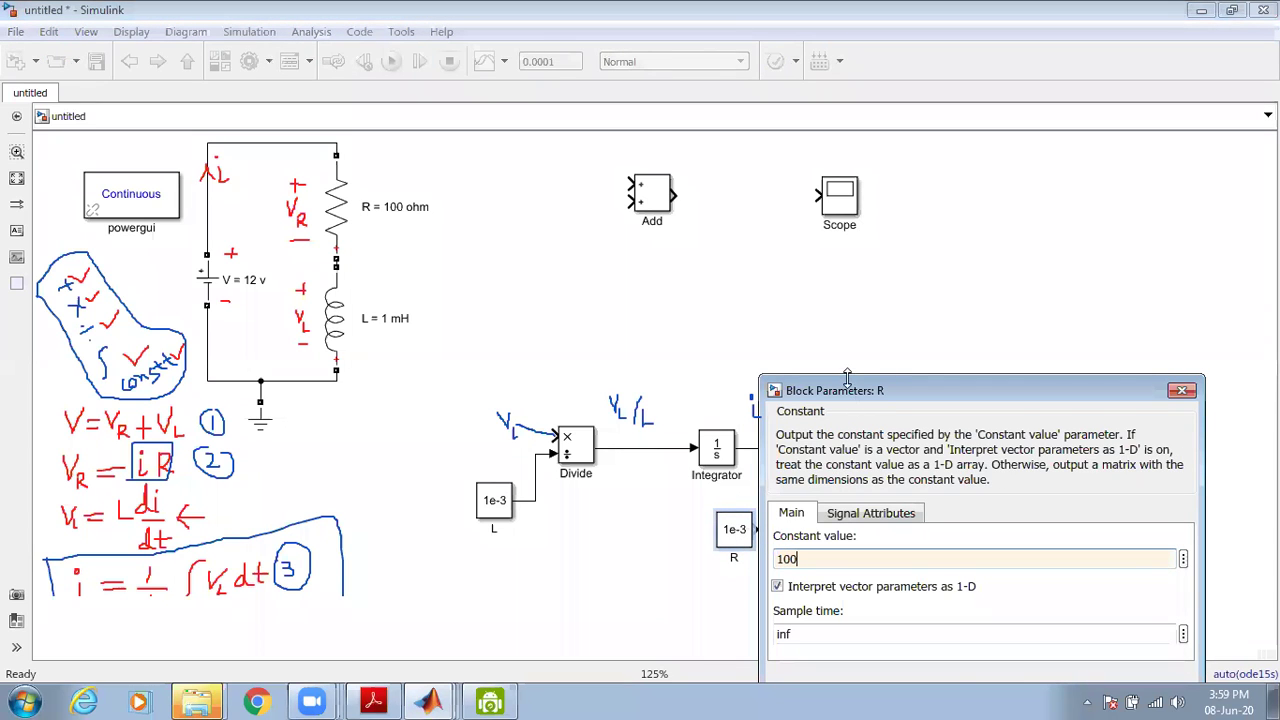
{"action": "left_click_drag", "start_coordinate": [855, 395], "coordinate": [499, 214]}
{"action": "left_click", "coordinate": [802, 516]}
{"action": "left_click", "coordinate": [577, 514]}
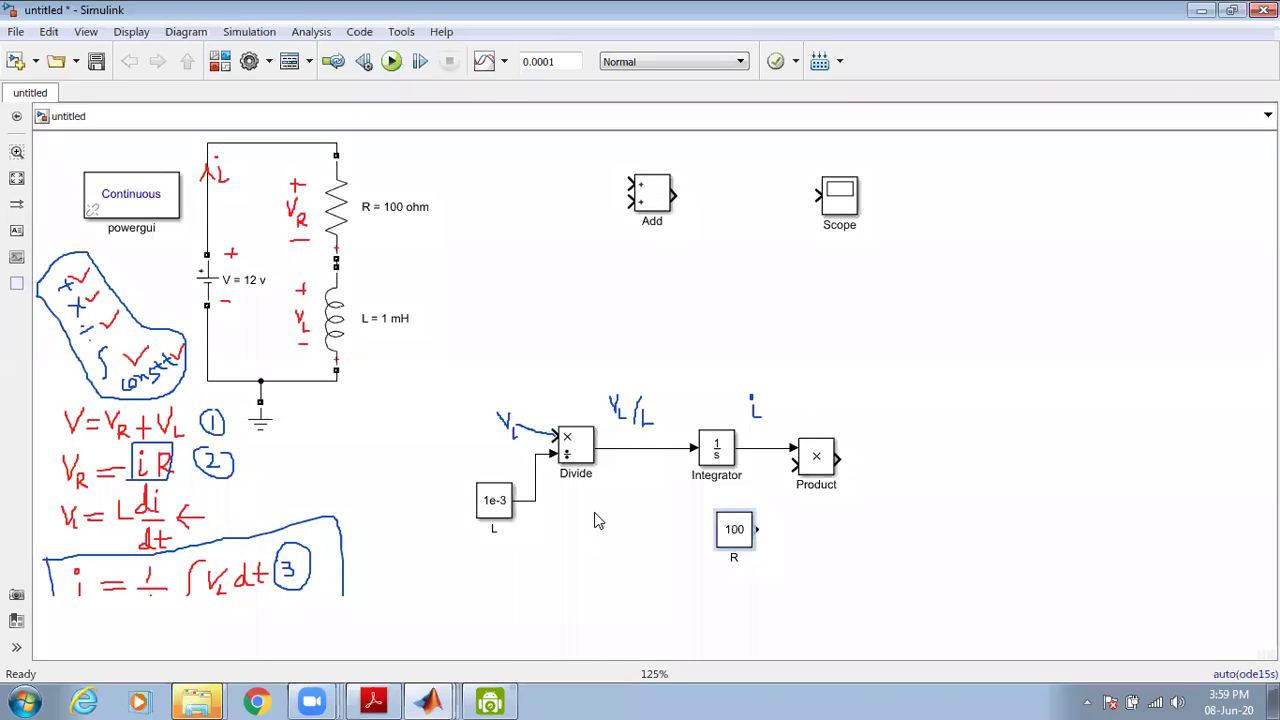
- Connect block R to the Product block's second input and write iR at the Product output
{"action": "left_click_drag", "start_coordinate": [756, 529], "coordinate": [790, 458]}
{"action": "mouse_move", "coordinate": [861, 418]}
{"action": "left_mouse_down"}
{"action": "mouse_move", "coordinate": [861, 433]}
{"action": "mouse_move", "coordinate": [889, 428]}
{"action": "left_mouse_up"}
{"action": "left_click", "coordinate": [860, 407]}
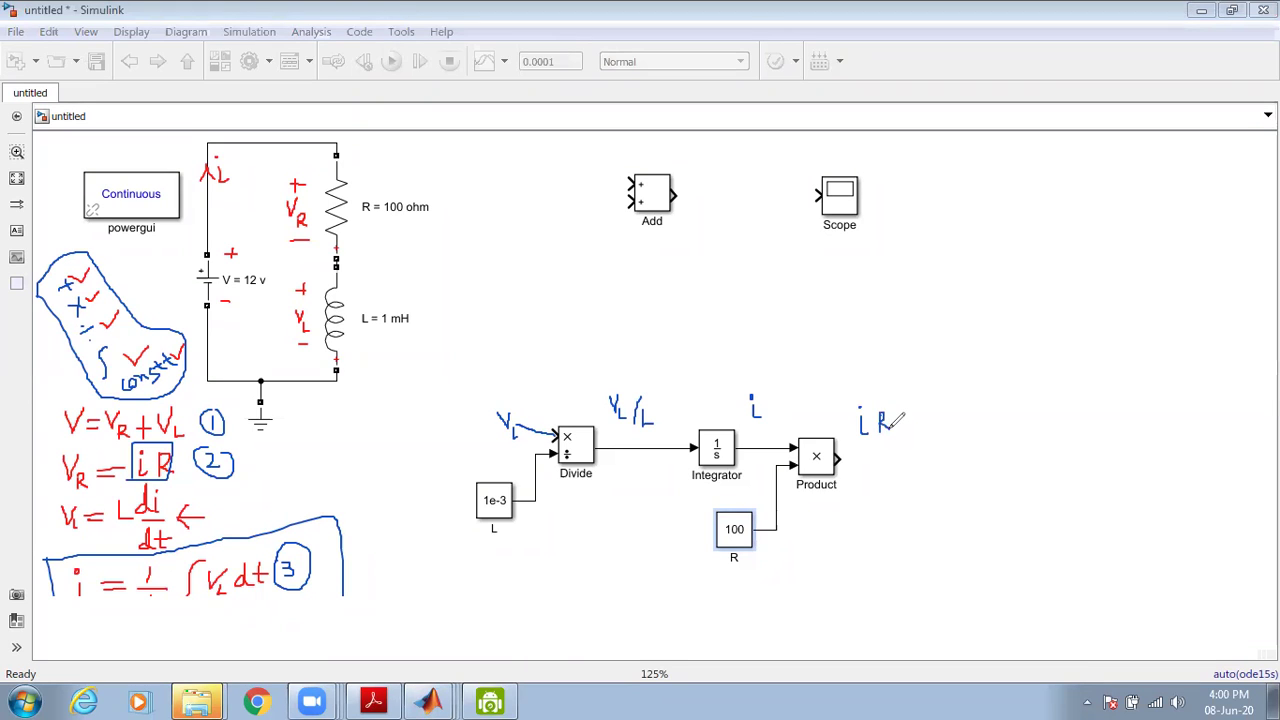
- Relabel the Product output as V_R, and underline V_R in equation 2 and V in equation 1
{"action": "left_click_drag", "start_coordinate": [848, 410], "coordinate": [884, 430]}
{"action": "left_click_drag", "start_coordinate": [72, 495], "coordinate": [91, 492]}
{"action": "left_click_drag", "start_coordinate": [72, 439], "coordinate": [87, 438]}
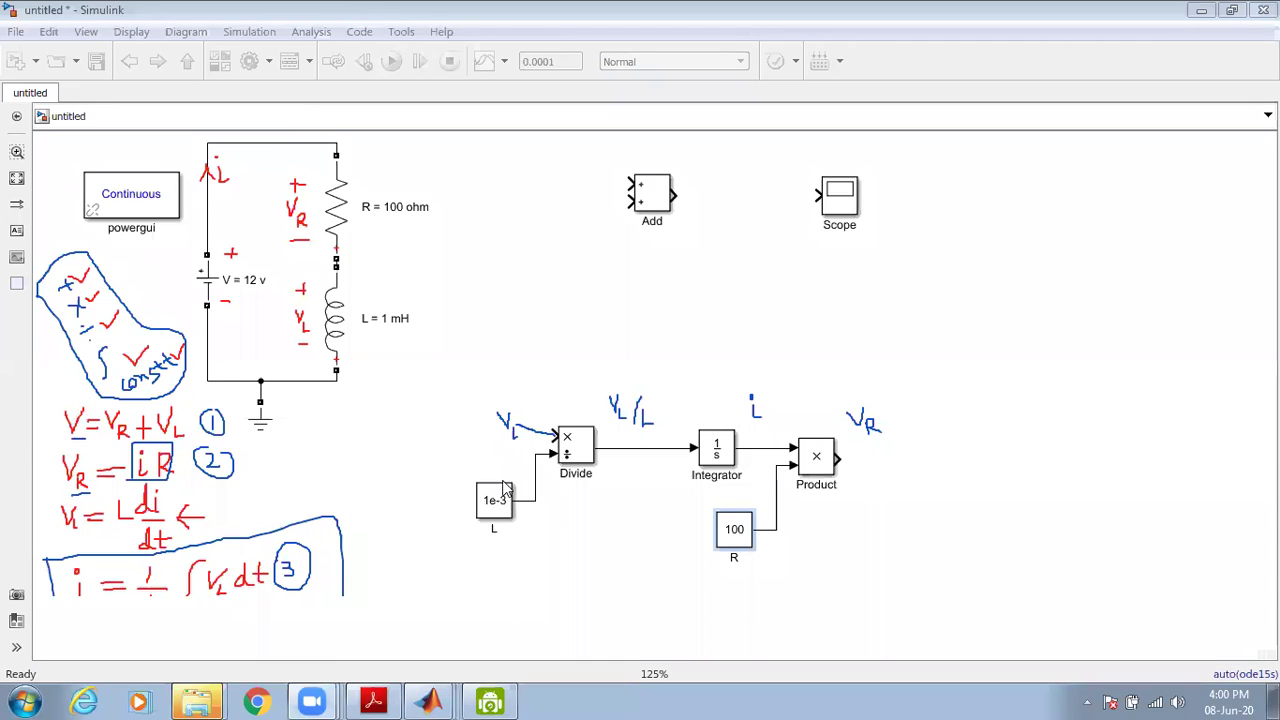
- Copy the L constant to the open space beside Divide, name the copy V and set its value to 12
{"action": "left_click_drag", "start_coordinate": [486, 495], "coordinate": [386, 432]}
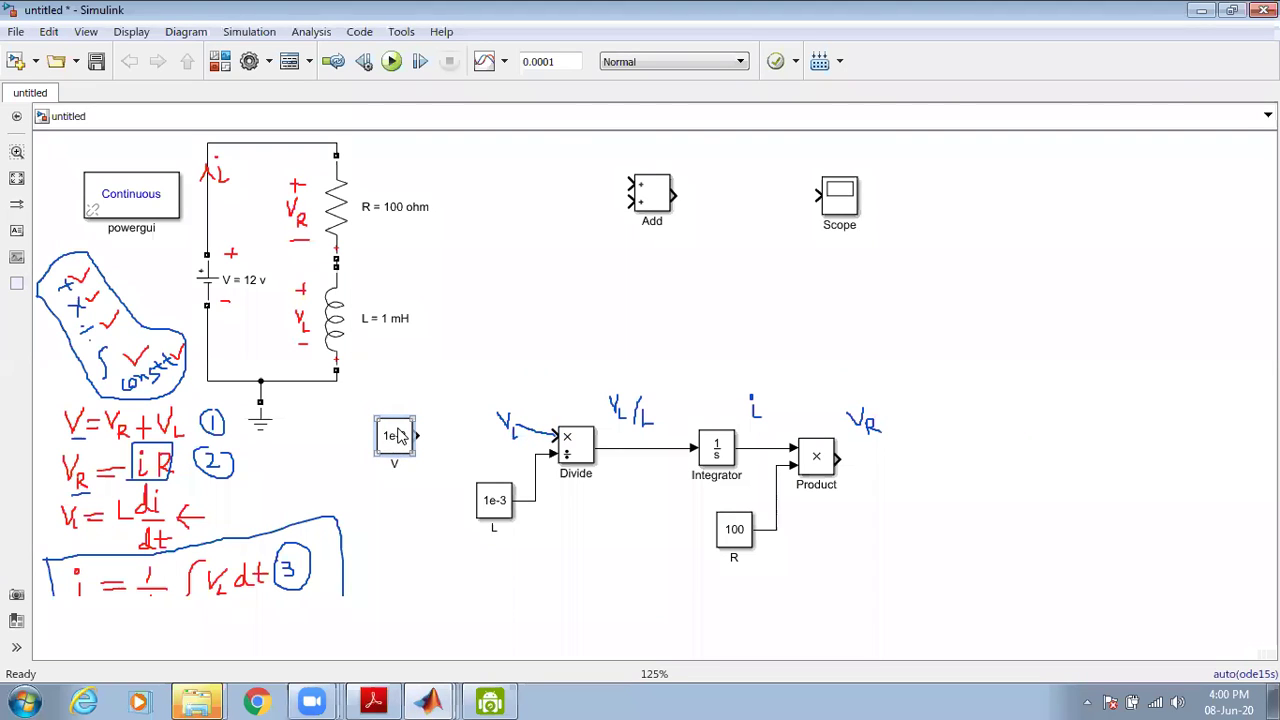
{"action": "double_click", "coordinate": [394, 436]}
{"action": "type", "text": "12"}
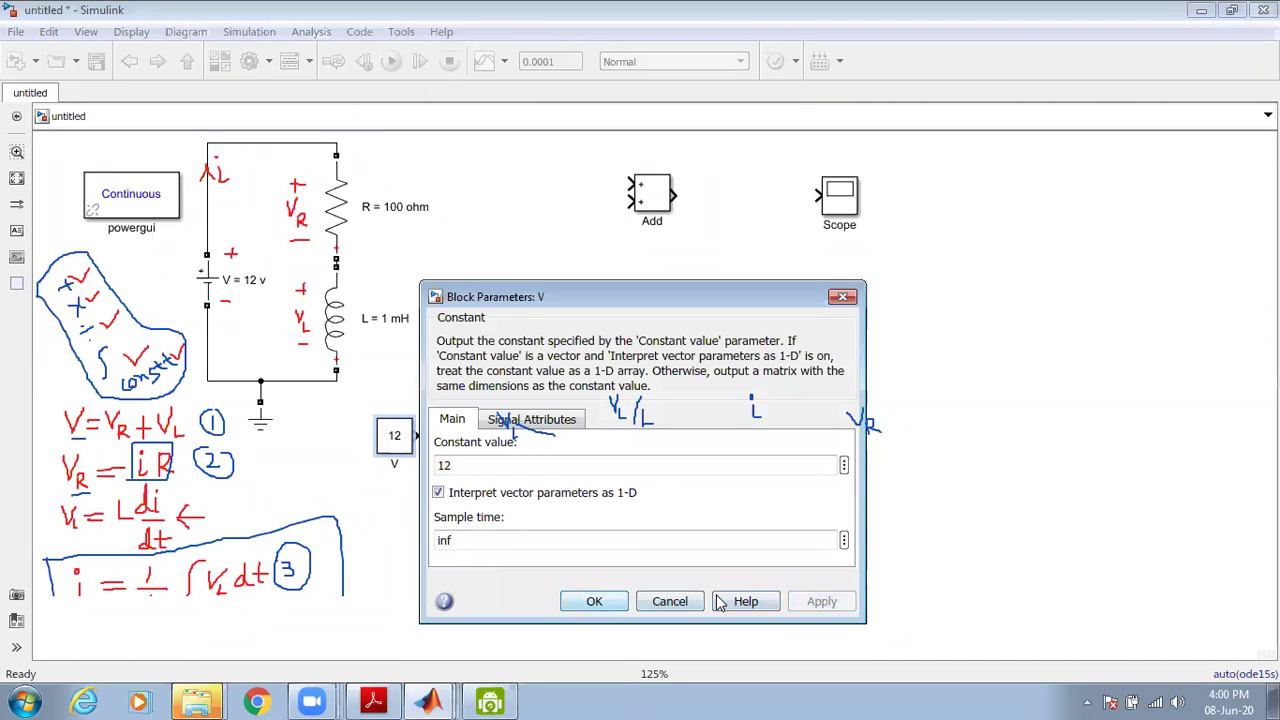
{"action": "key", "text": "Return"}
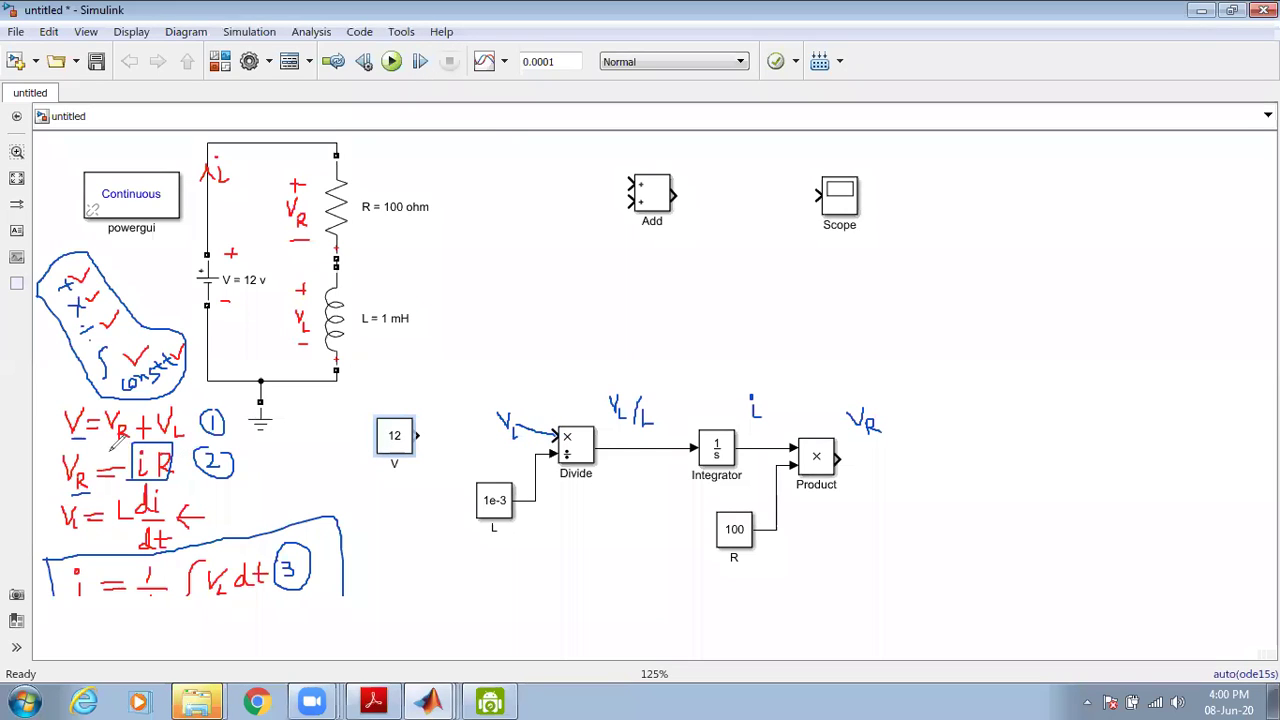
- Underline the V_R term in handwritten equation 1
{"action": "left_click_drag", "start_coordinate": [97, 441], "coordinate": [117, 440]}
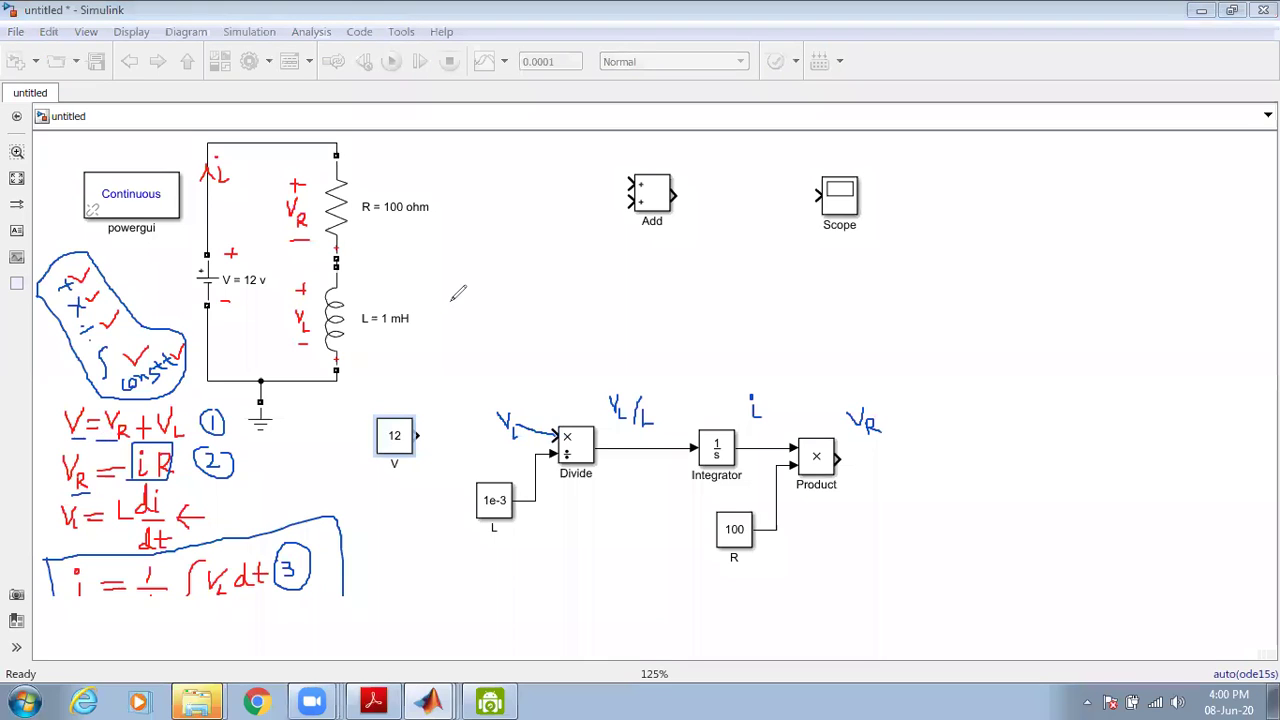
- Write the rearranged equation V_L = V − V_R below the Add block and draw an arrow out of the Product block
{"action": "mouse_move", "coordinate": [467, 287]}
{"action": "left_mouse_down"}
{"action": "mouse_move", "coordinate": [501, 304]}
{"action": "mouse_move", "coordinate": [510, 286]}
{"action": "mouse_move", "coordinate": [566, 290]}
{"action": "mouse_move", "coordinate": [568, 266]}
{"action": "mouse_move", "coordinate": [599, 278]}
{"action": "mouse_move", "coordinate": [621, 250]}
{"action": "mouse_move", "coordinate": [648, 284]}
{"action": "left_mouse_up"}
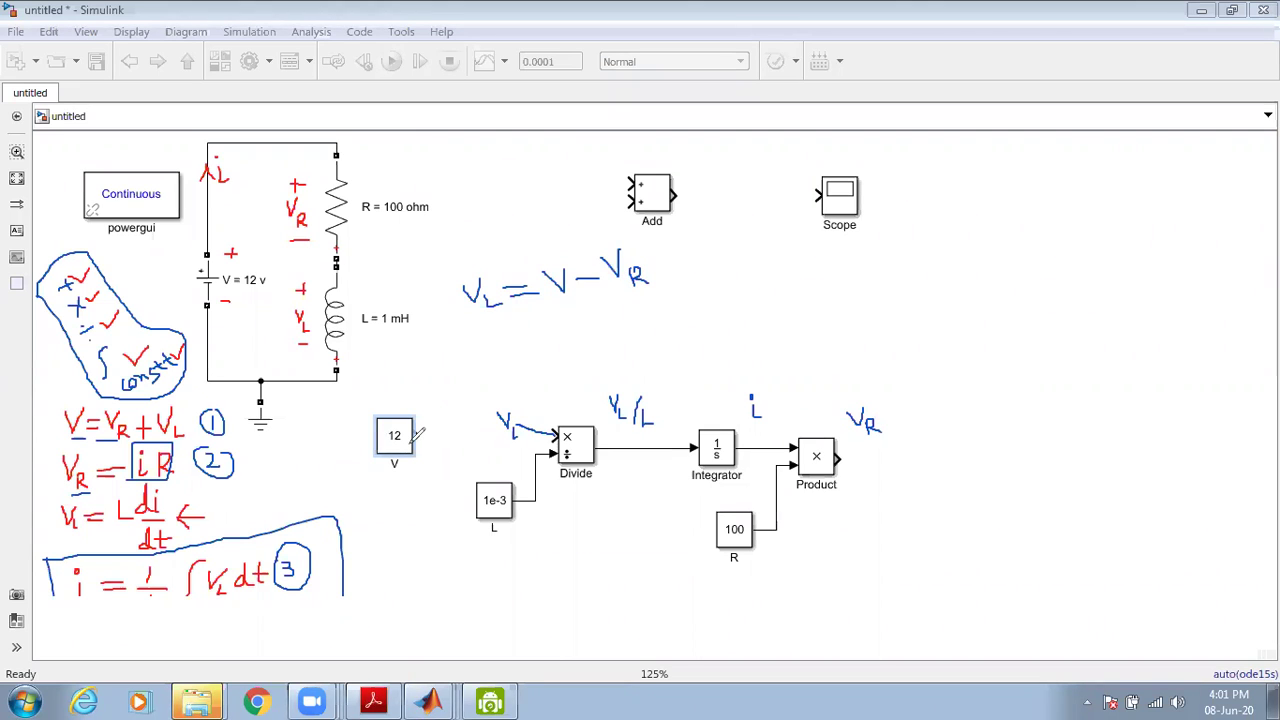
{"action": "left_click_drag", "start_coordinate": [840, 458], "coordinate": [862, 462]}
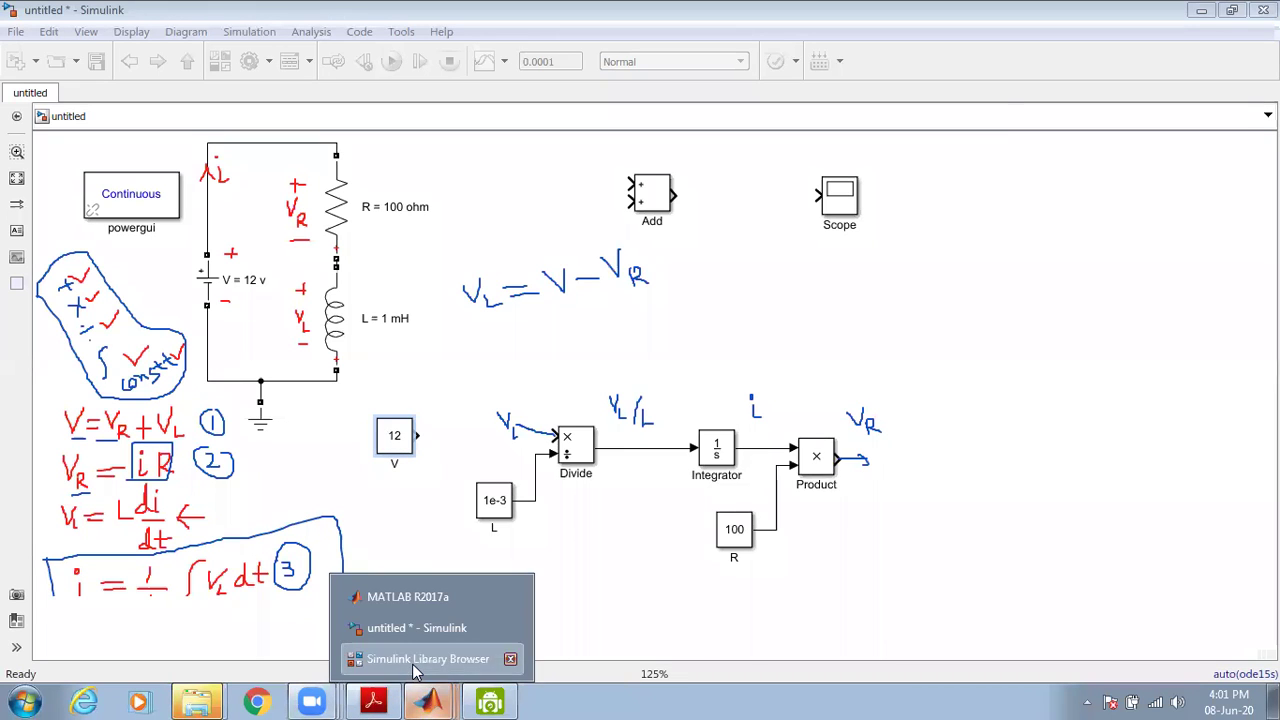
- Look through the Math Operations library for the Subtract block
{"action": "left_click", "coordinate": [418, 662]}
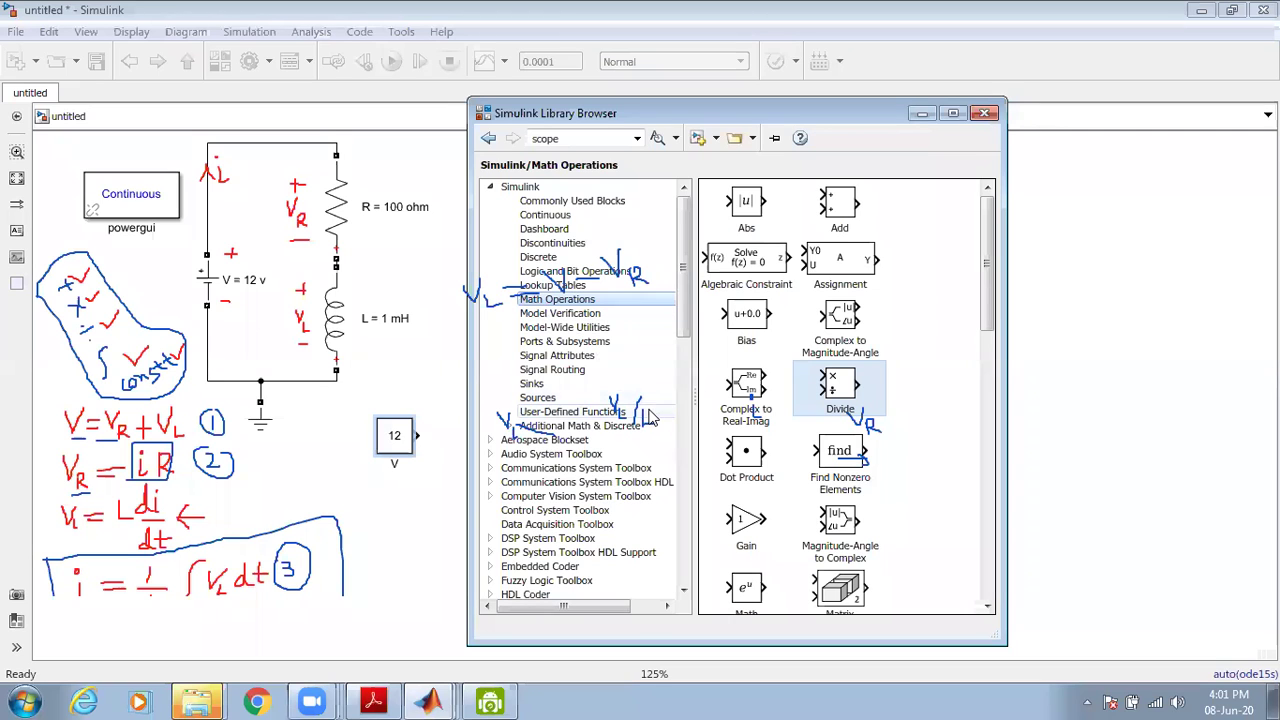
{"action": "left_click", "coordinate": [987, 608]}
{"action": "left_click", "coordinate": [987, 608]}
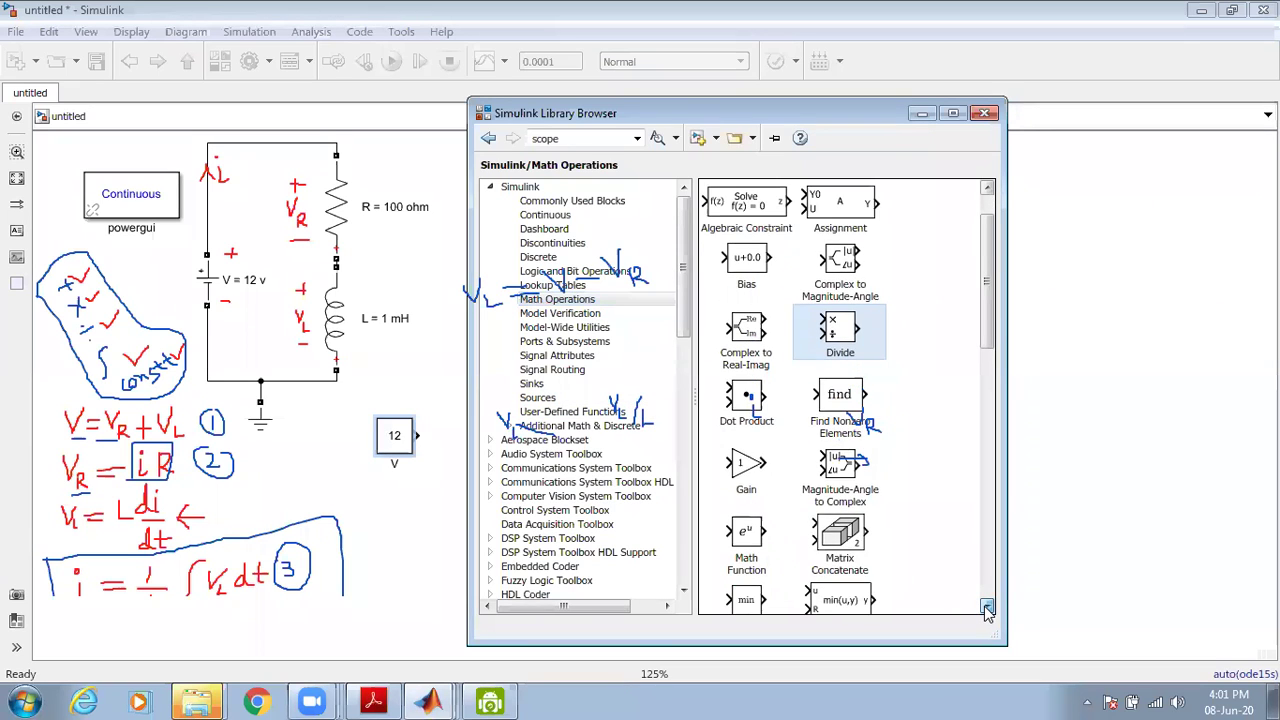
{"action": "left_click", "coordinate": [987, 608]}
{"action": "left_click", "coordinate": [987, 608]}
{"action": "left_click", "coordinate": [987, 608]}
{"action": "left_click", "coordinate": [987, 608]}
{"action": "left_click", "coordinate": [987, 608]}
{"action": "left_click", "coordinate": [987, 608]}
{"action": "left_click", "coordinate": [987, 608]}
{"action": "left_click", "coordinate": [987, 608]}
{"action": "left_click", "coordinate": [987, 608]}
{"action": "left_click", "coordinate": [987, 608]}
{"action": "left_click", "coordinate": [987, 608]}
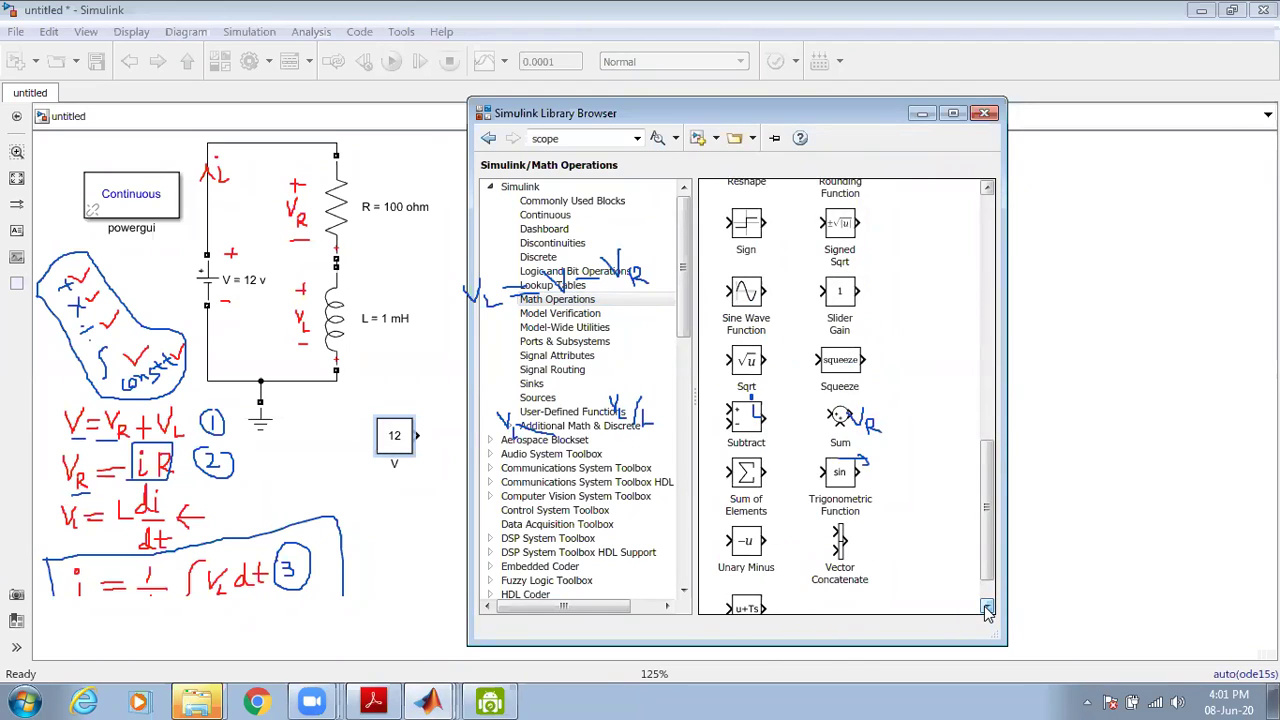
{"action": "left_click", "coordinate": [742, 428]}
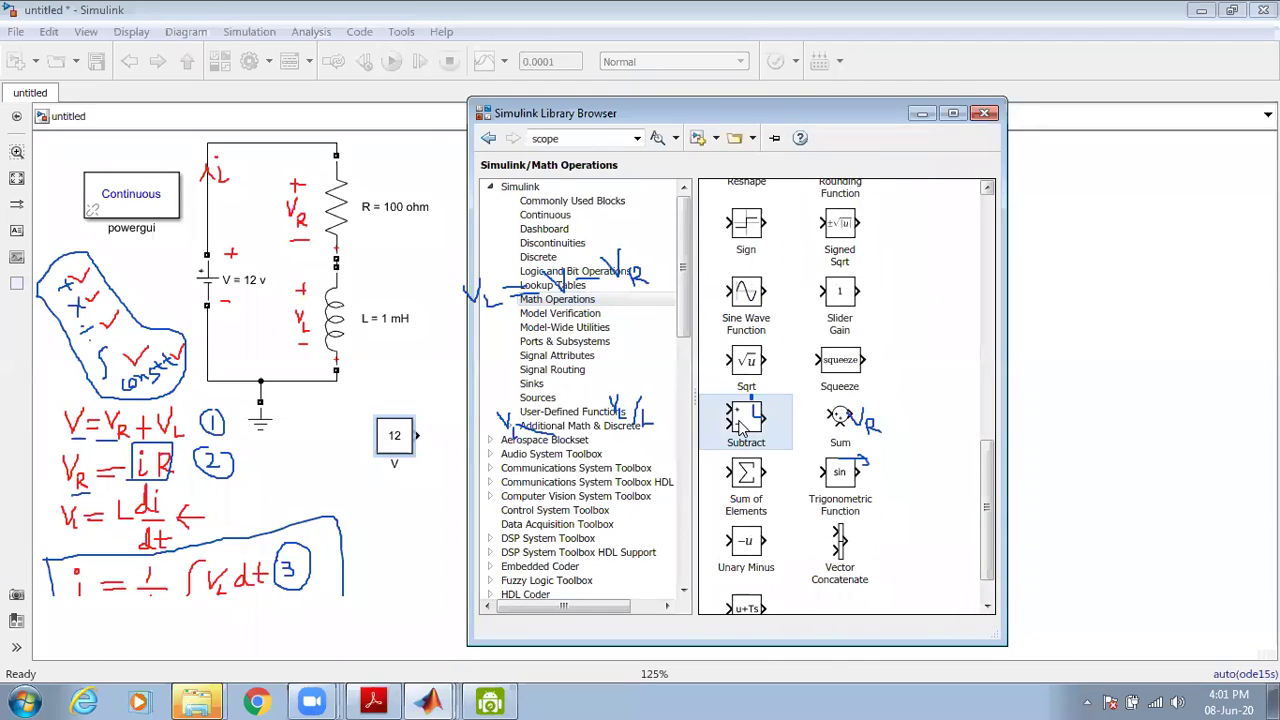
- Search the Simulink block library for "sub"
{"action": "left_click", "coordinate": [533, 138]}
{"action": "left_click_drag", "start_coordinate": [518, 137], "coordinate": [608, 141]}
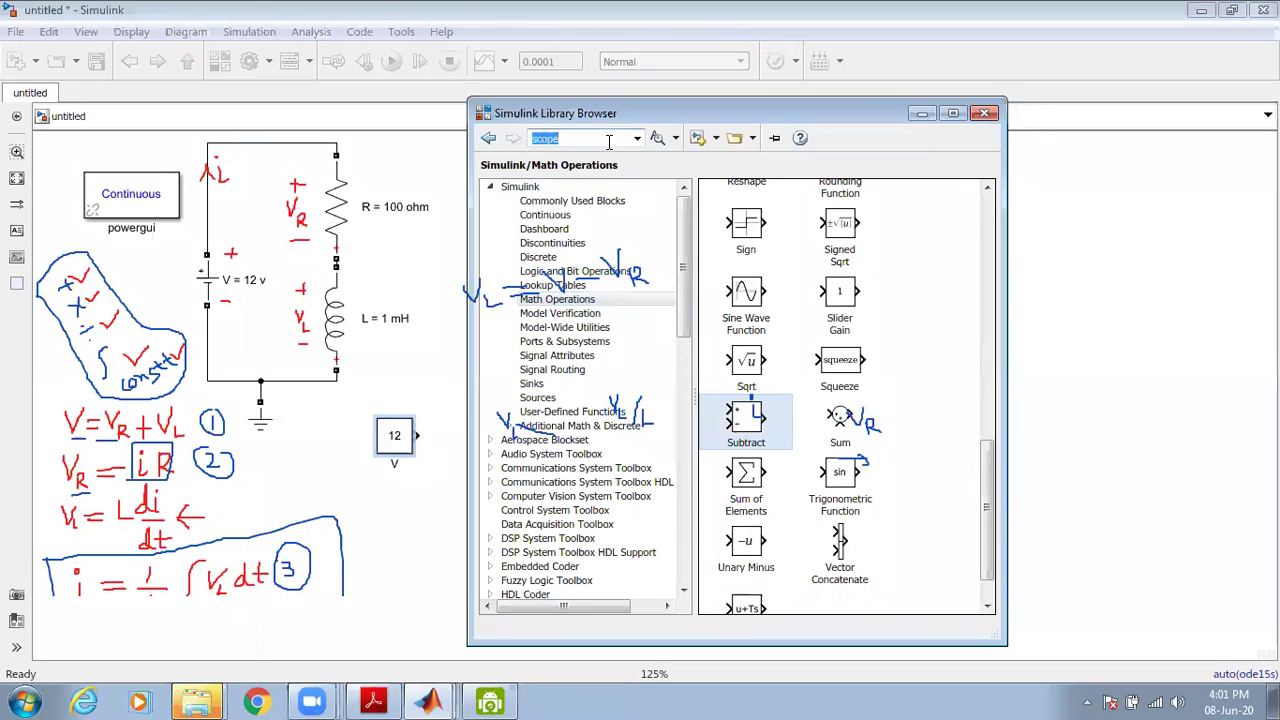
{"action": "type", "text": "su"}
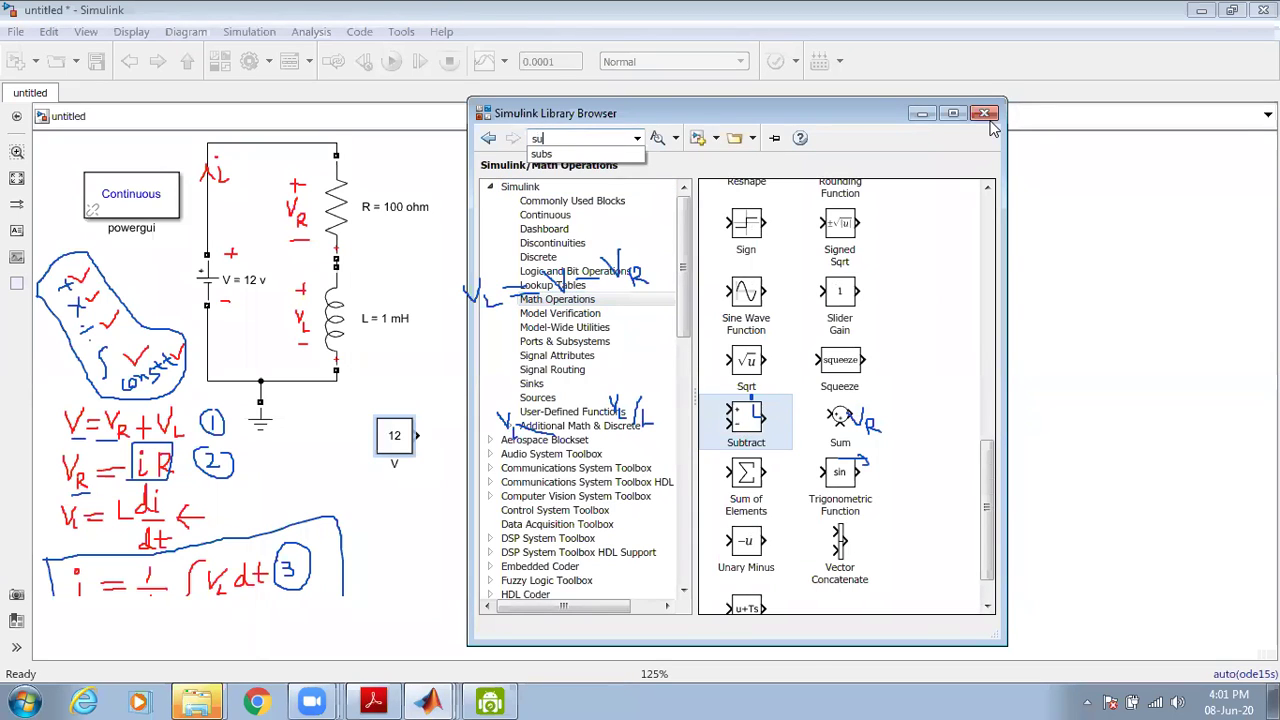
{"action": "left_click", "coordinate": [1097, 126]}
{"action": "left_click", "coordinate": [968, 153]}
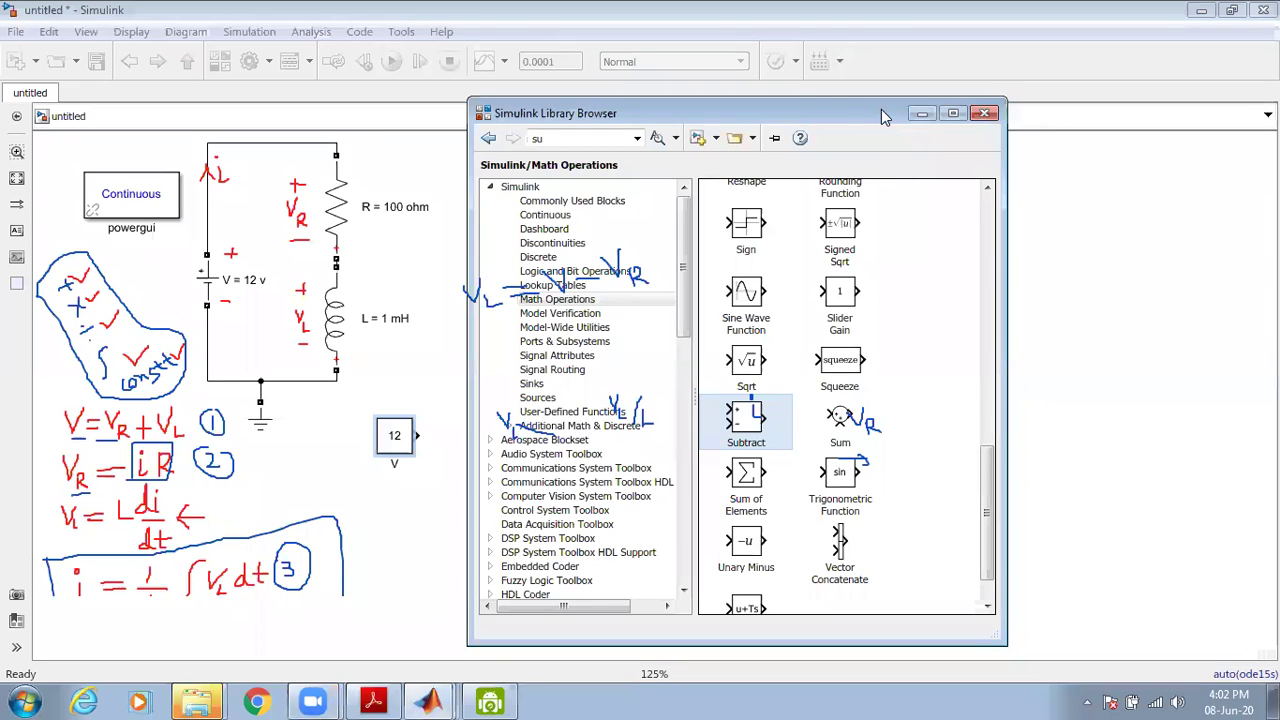
{"action": "left_click_drag", "start_coordinate": [884, 117], "coordinate": [1262, 151]}
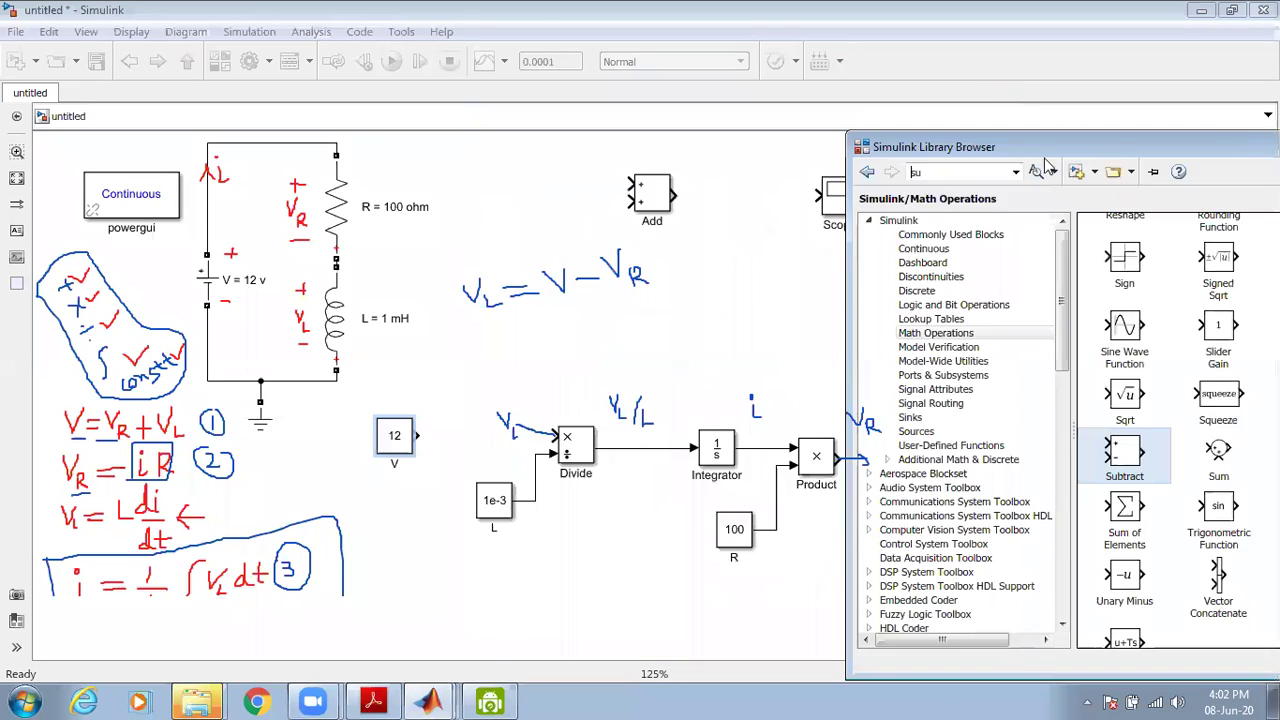
{"action": "left_click", "coordinate": [959, 173]}
{"action": "type", "text": "sub"}
{"action": "key", "text": "Return"}
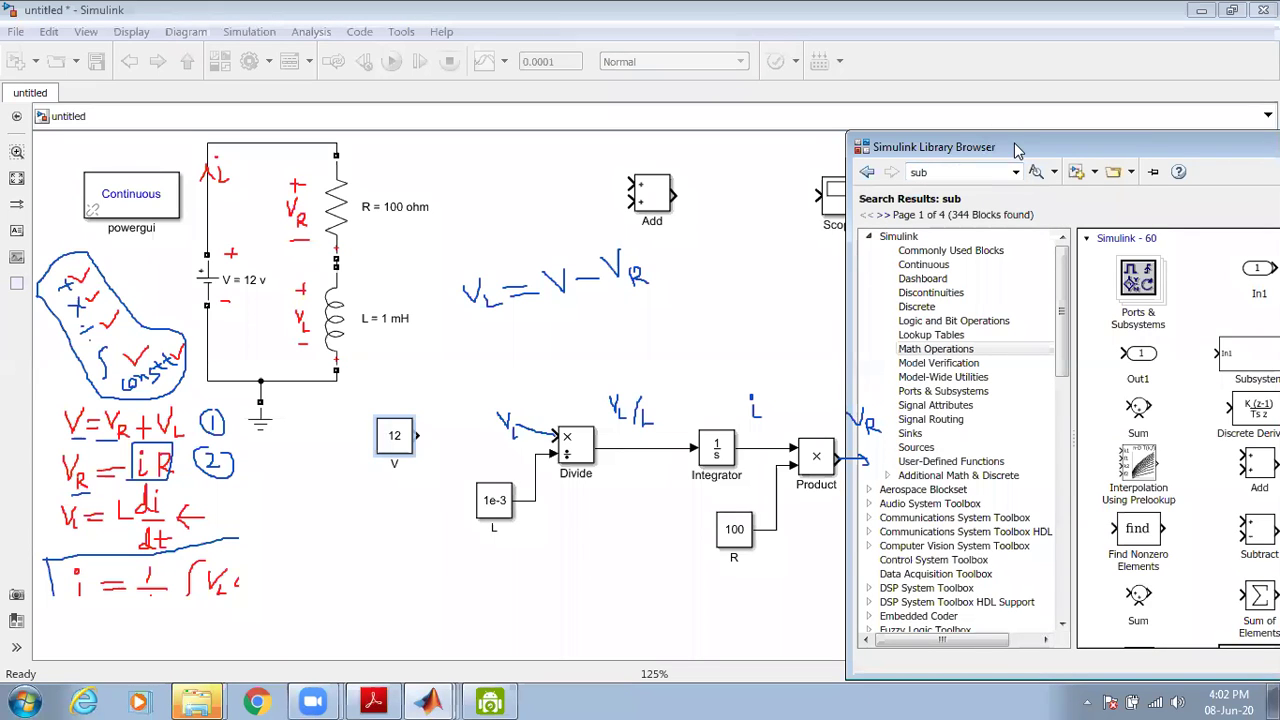
- Add a Subtract block to the untitled model, close the library and place the block to the lower right of Product
{"action": "left_click_drag", "start_coordinate": [1013, 148], "coordinate": [871, 106]}
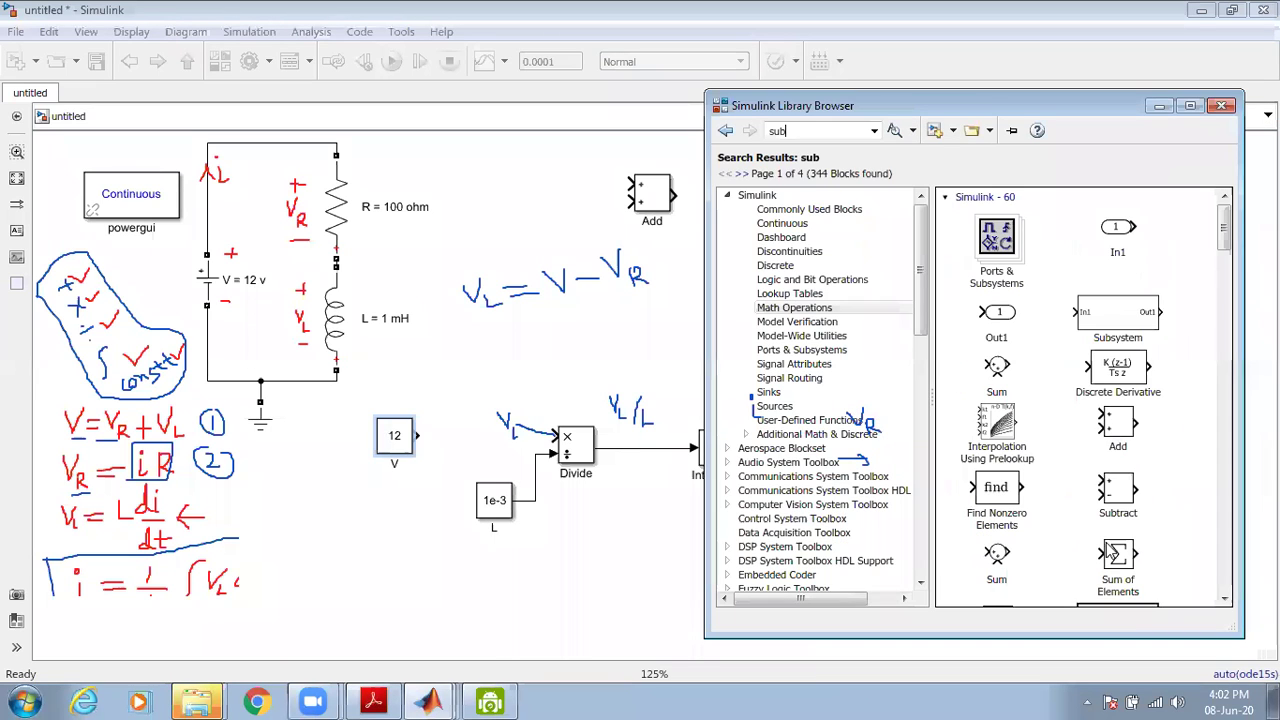
{"action": "left_click", "coordinate": [1126, 496]}
{"action": "right_click", "coordinate": [1126, 496]}
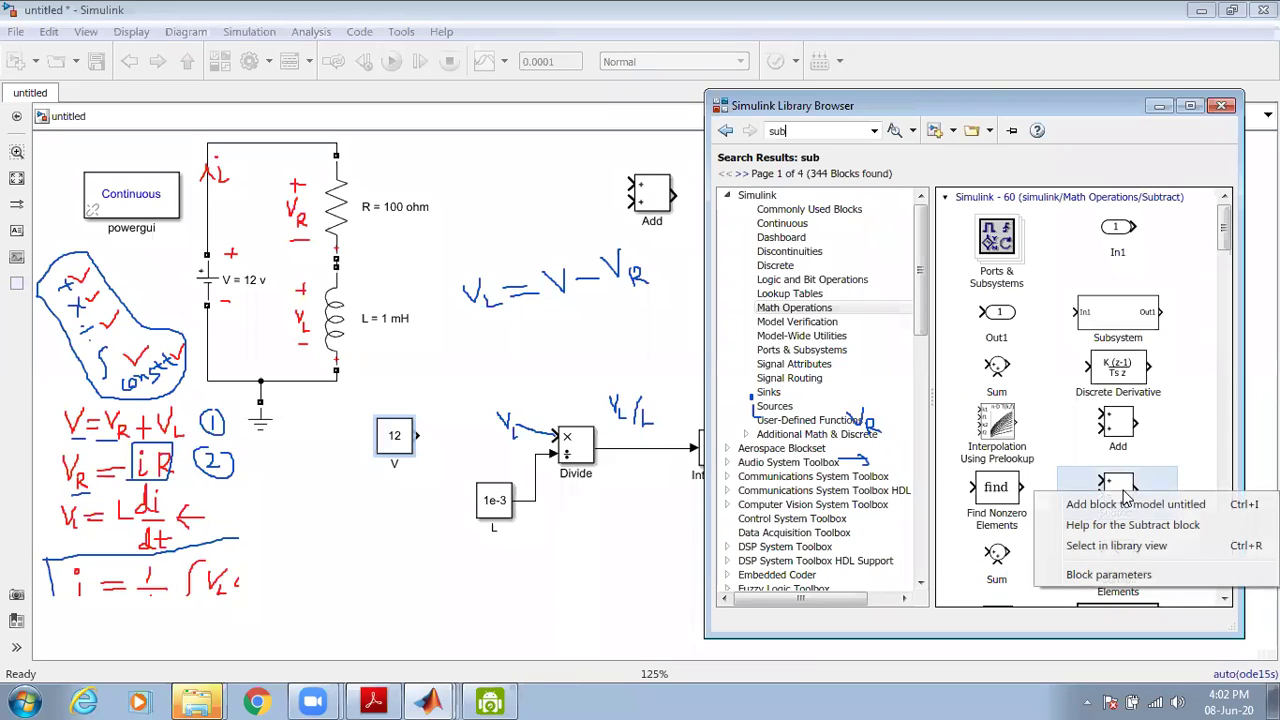
{"action": "left_click", "coordinate": [1128, 503]}
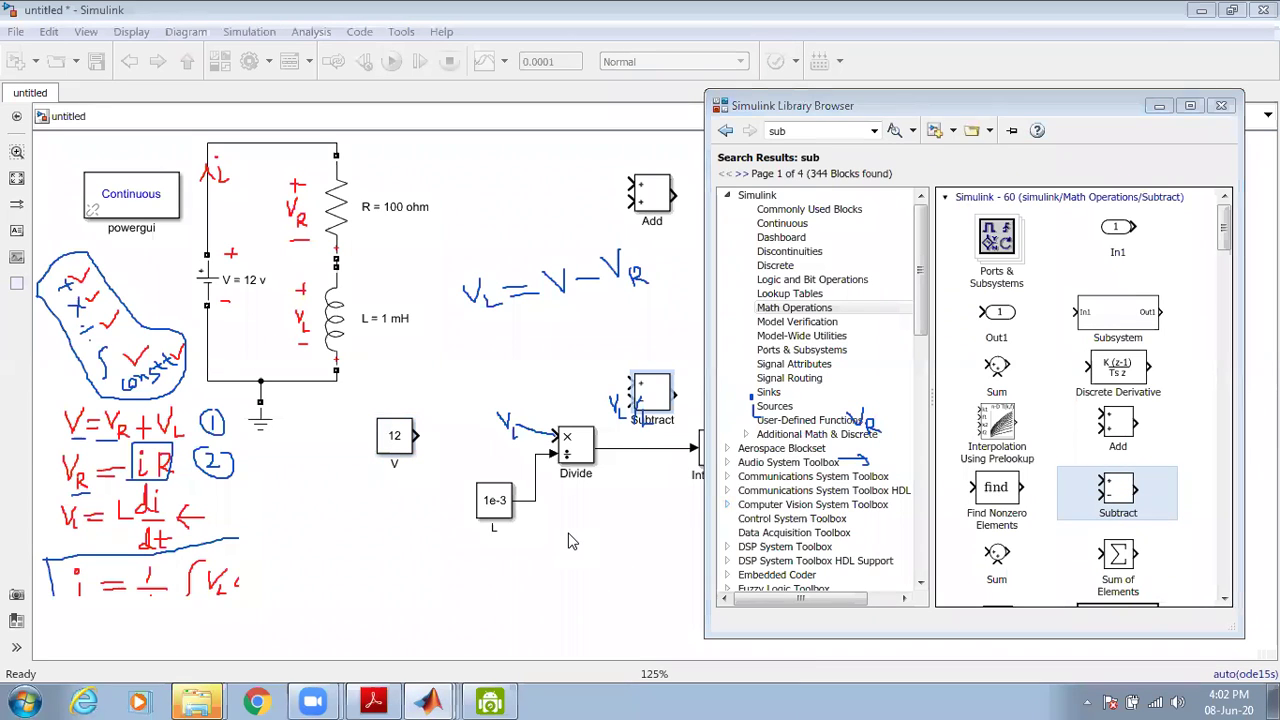
{"action": "left_click", "coordinate": [1221, 105]}
{"action": "left_click_drag", "start_coordinate": [662, 385], "coordinate": [927, 532]}
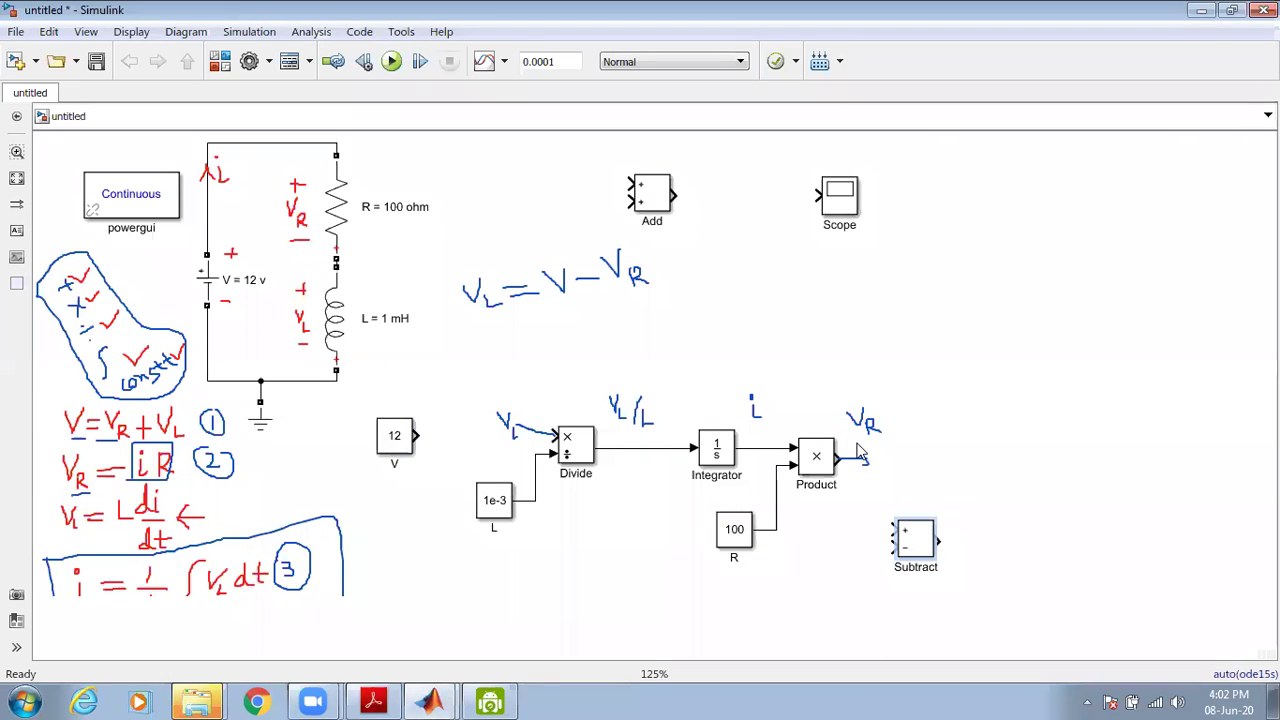
- Place Subtract between V and Divide, wiring V to its plus input and the Product output to its minus input
{"action": "left_click", "coordinate": [566, 587]}
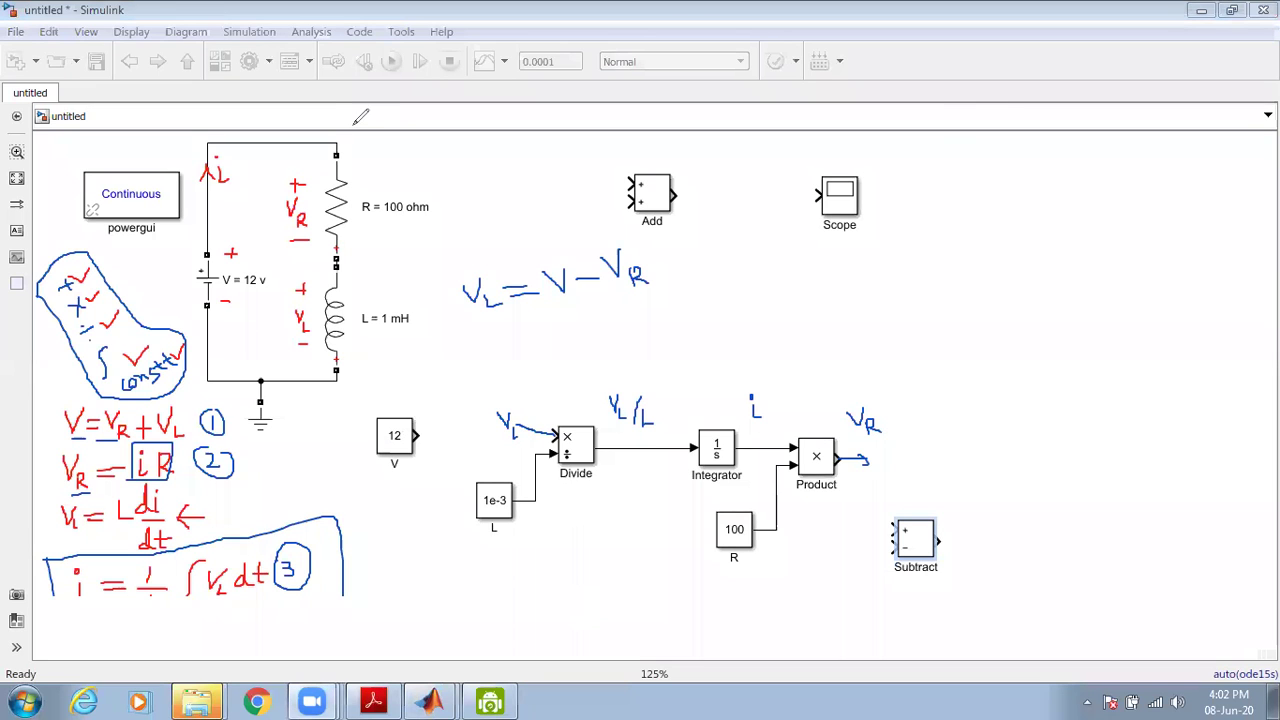
{"action": "left_click_drag", "start_coordinate": [385, 430], "coordinate": [350, 430]}
{"action": "left_click_drag", "start_coordinate": [910, 553], "coordinate": [432, 455]}
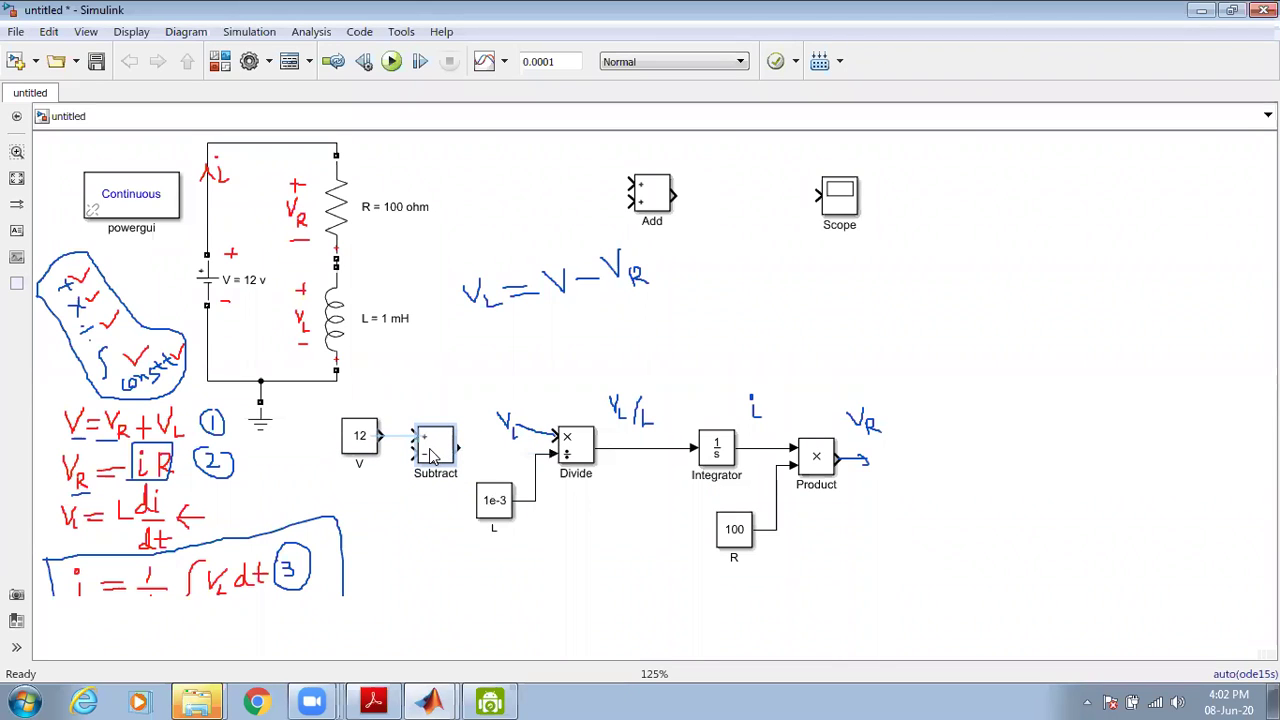
{"action": "left_click", "coordinate": [396, 438]}
{"action": "mouse_move", "coordinate": [836, 458]}
{"action": "left_mouse_down"}
{"action": "mouse_move", "coordinate": [857, 514]}
{"action": "mouse_move", "coordinate": [753, 593]}
{"action": "mouse_move", "coordinate": [413, 449]}
{"action": "left_mouse_up"}
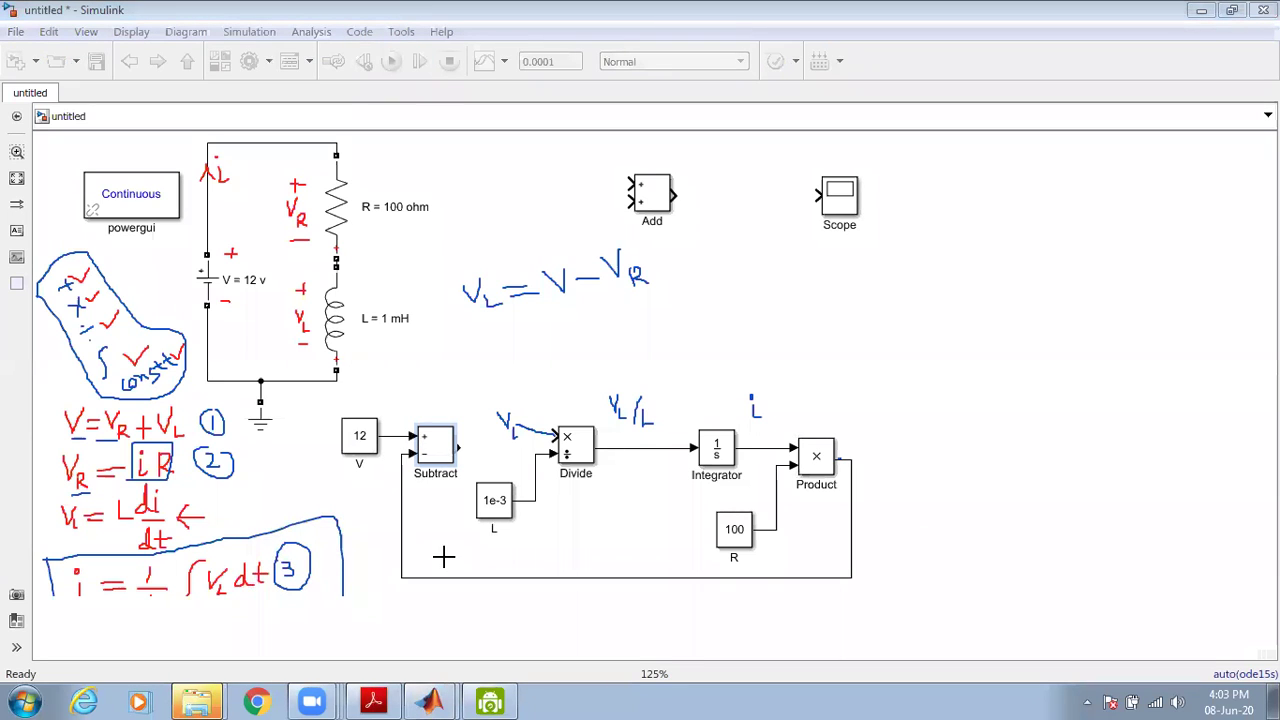
- Outline the handwritten equation V_L = V − V_R and connect the Subtract output to Divide's multiply input
{"action": "left_click_drag", "start_coordinate": [841, 460], "coordinate": [868, 462]}
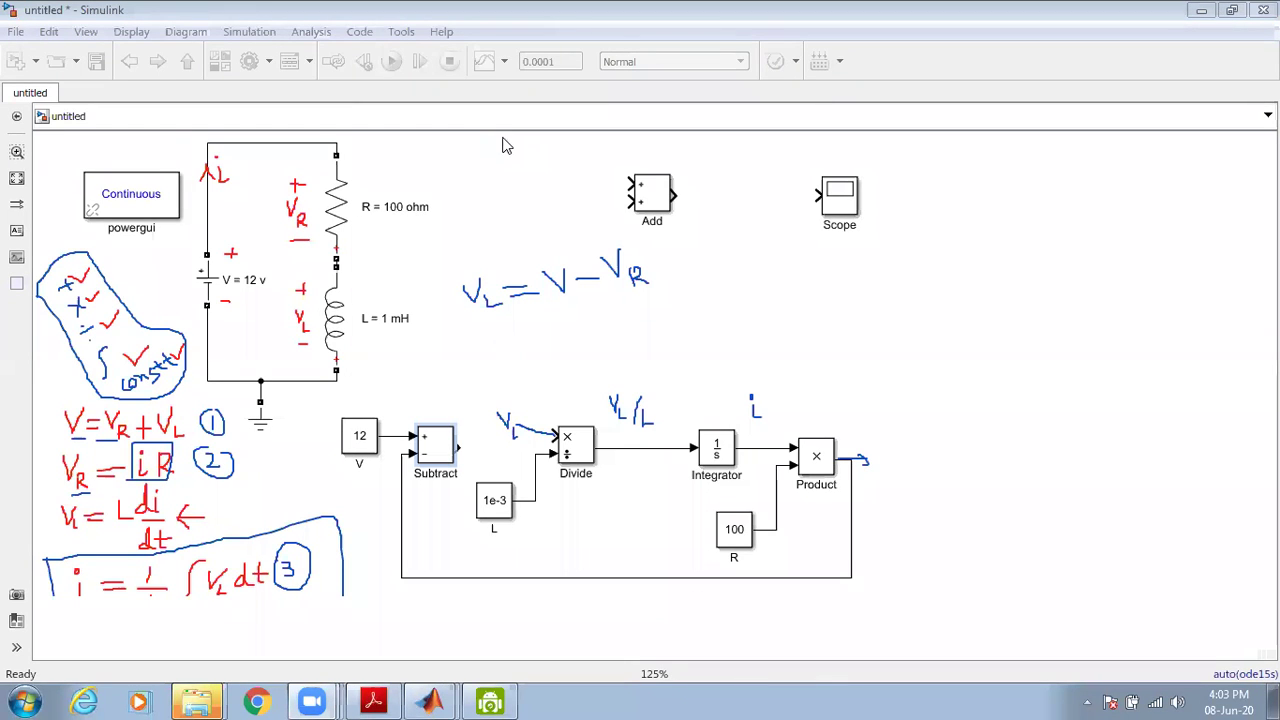
{"action": "mouse_move", "coordinate": [485, 332]}
{"action": "left_mouse_down"}
{"action": "mouse_move", "coordinate": [662, 286]}
{"action": "mouse_move", "coordinate": [600, 214]}
{"action": "mouse_move", "coordinate": [445, 295]}
{"action": "mouse_move", "coordinate": [508, 331]}
{"action": "left_mouse_up"}
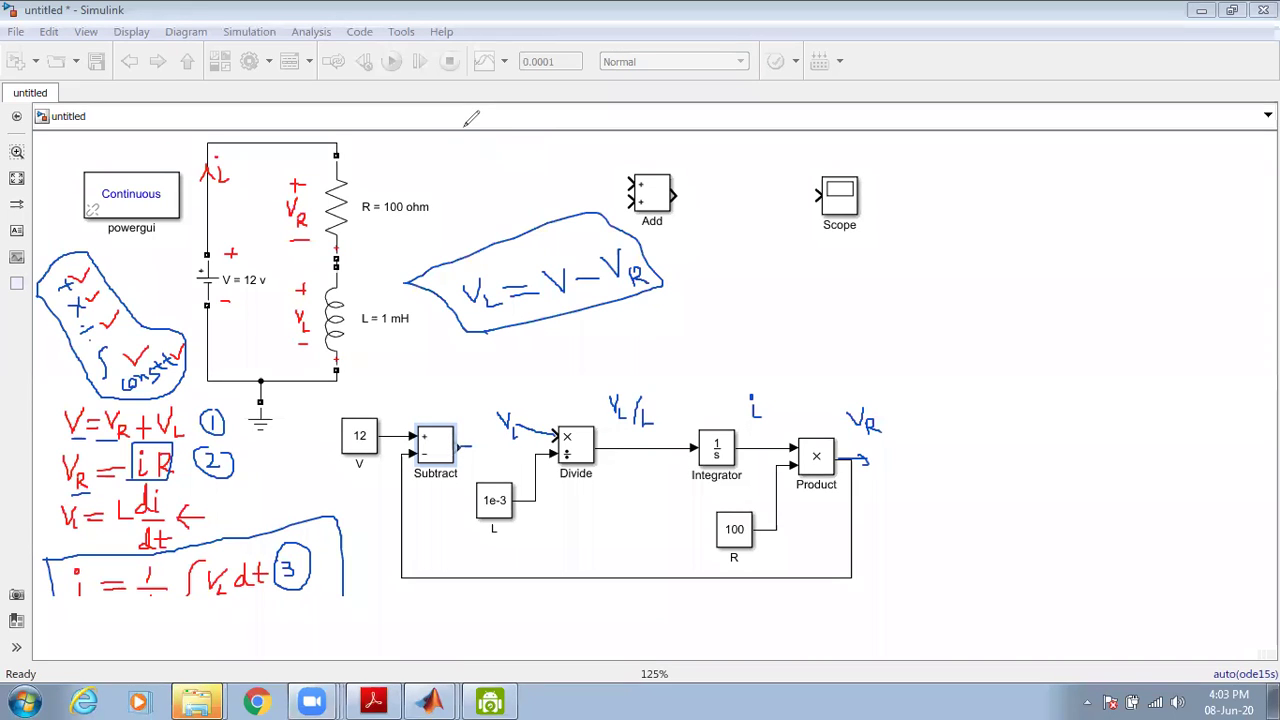
{"action": "left_click_drag", "start_coordinate": [462, 446], "coordinate": [558, 437]}
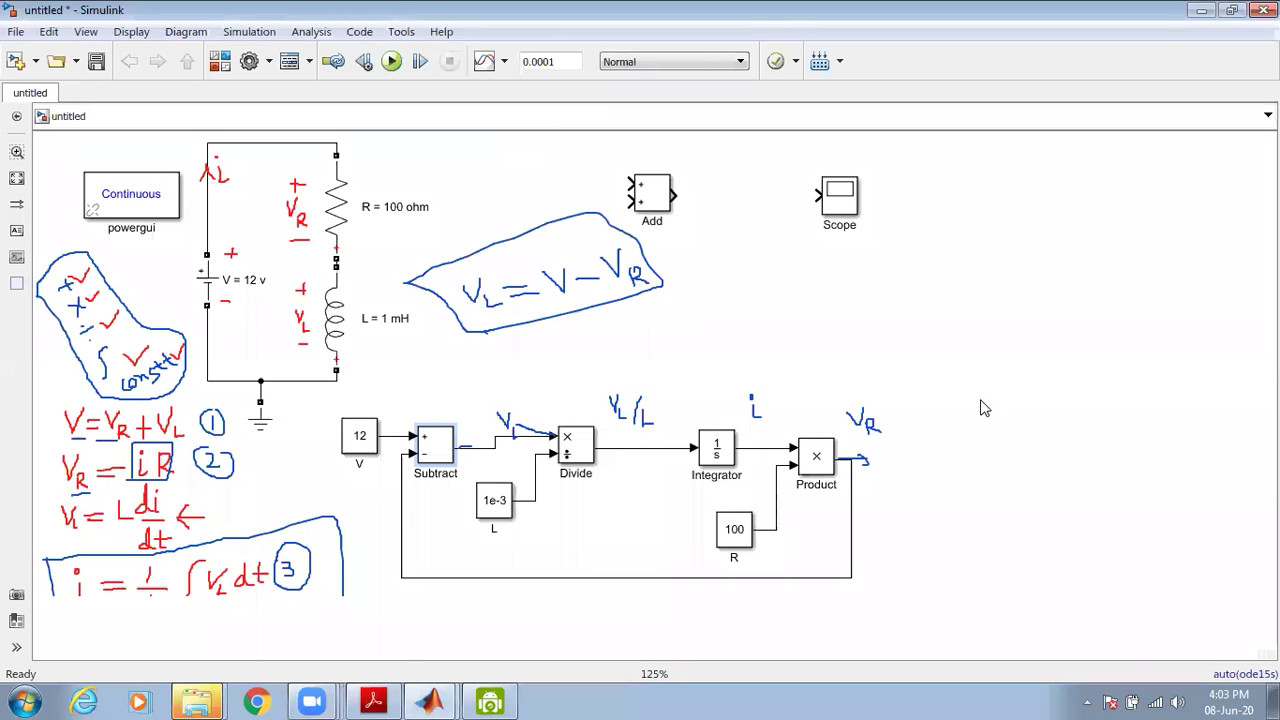
- Erase the handwritten marks overlapping the new signal lines and rewrite V_L above the Subtract output and V_R beside the Product output
{"action": "left_click", "coordinate": [718, 142]}
{"action": "left_click", "coordinate": [536, 428]}
{"action": "mouse_move", "coordinate": [518, 425]}
{"action": "left_mouse_down"}
{"action": "mouse_move", "coordinate": [460, 445]}
{"action": "mouse_move", "coordinate": [473, 442]}
{"action": "left_mouse_up"}
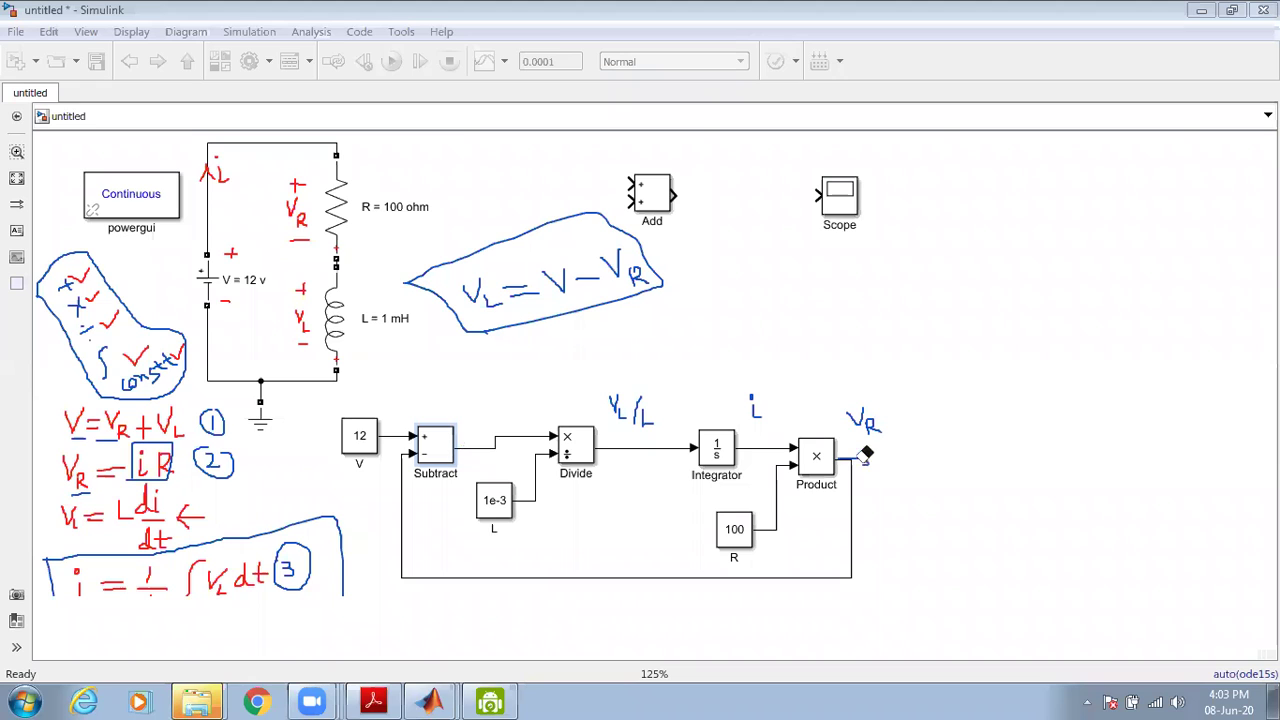
{"action": "left_click_drag", "start_coordinate": [865, 455], "coordinate": [870, 446]}
{"action": "mouse_move", "coordinate": [479, 395]}
{"action": "left_mouse_down"}
{"action": "mouse_move", "coordinate": [487, 407]}
{"action": "mouse_move", "coordinate": [496, 389]}
{"action": "mouse_move", "coordinate": [503, 412]}
{"action": "left_mouse_up"}
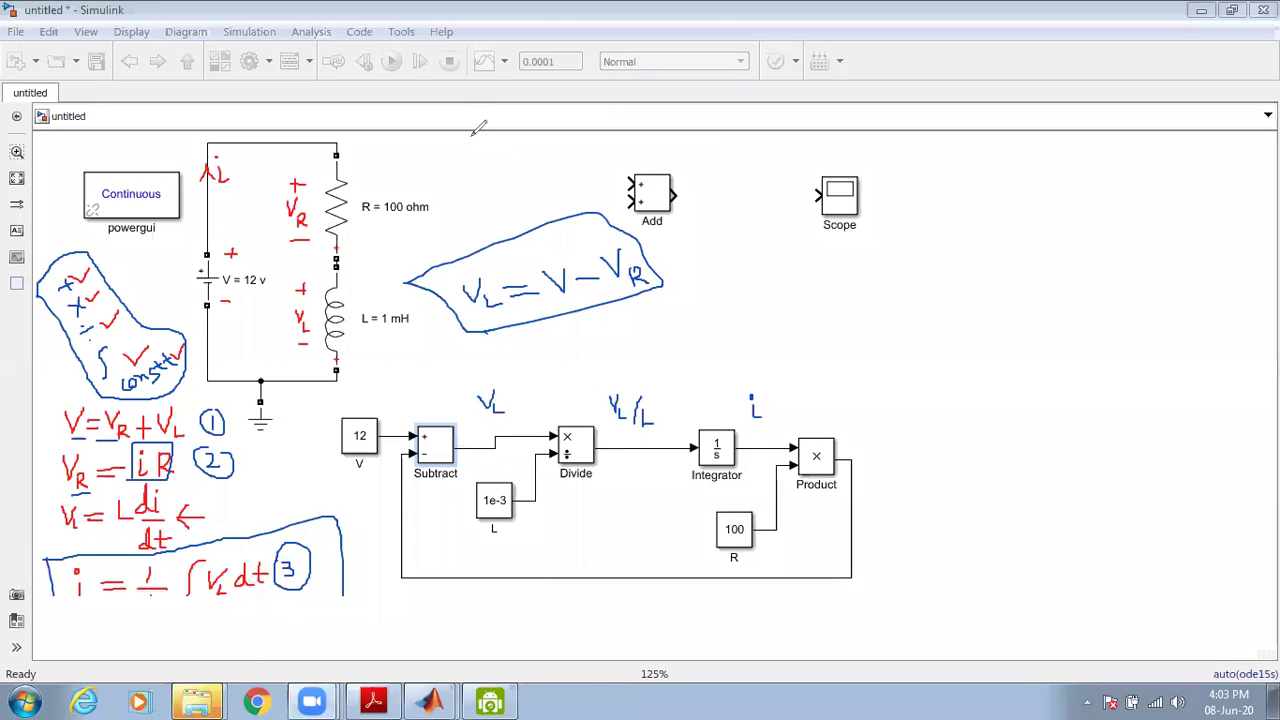
{"action": "left_click_drag", "start_coordinate": [850, 410], "coordinate": [880, 432]}
- Move Scope above and beyond Product, and branch the V_L line and the Integrator output into its two inputs
{"action": "mouse_move", "coordinate": [840, 190]}
{"action": "left_mouse_down"}
{"action": "mouse_move", "coordinate": [932, 265]}
{"action": "mouse_move", "coordinate": [975, 366]}
{"action": "mouse_move", "coordinate": [978, 426]}
{"action": "mouse_move", "coordinate": [932, 304]}
{"action": "left_mouse_up"}
{"action": "left_click", "coordinate": [932, 304]}
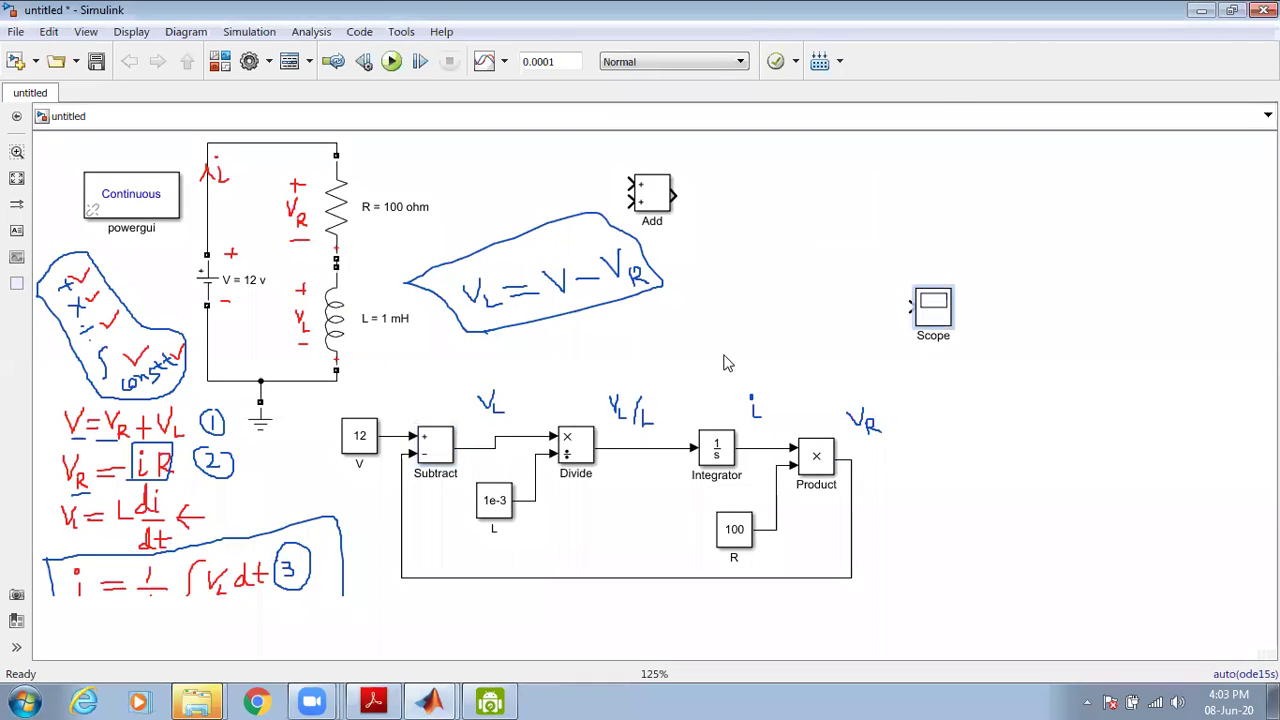
{"action": "left_click_drag", "start_coordinate": [906, 303], "coordinate": [520, 435]}
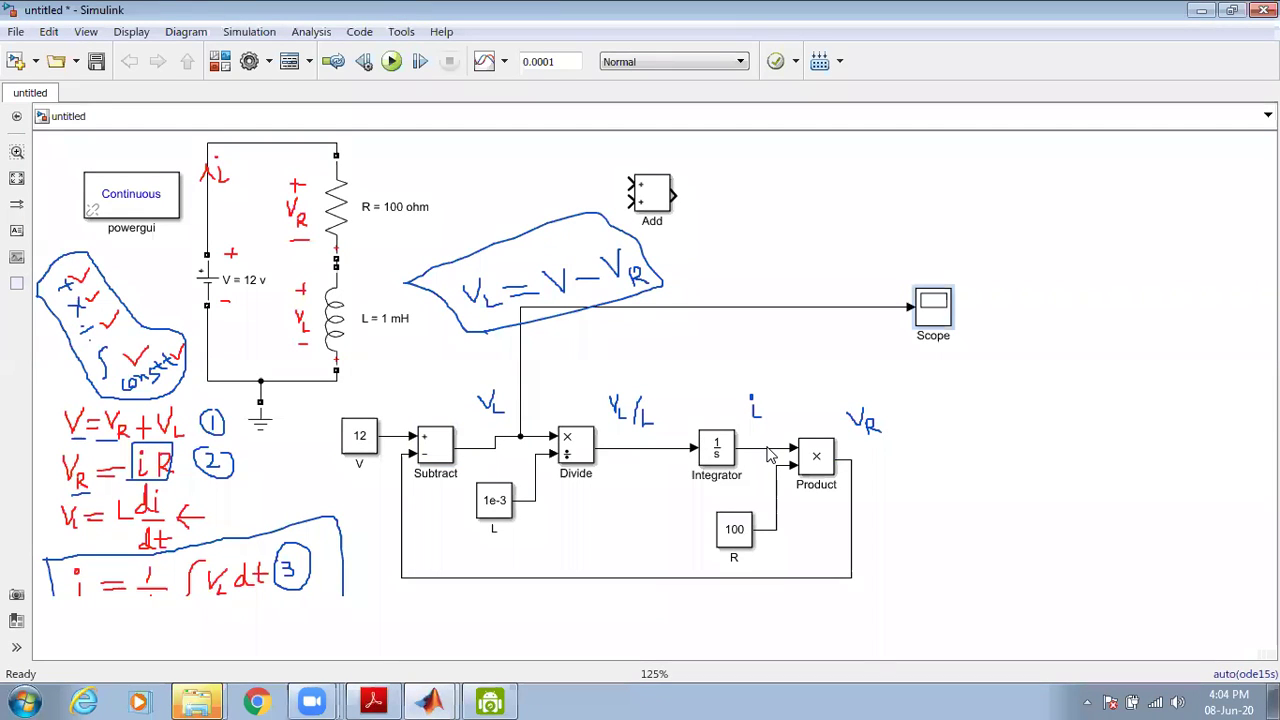
{"action": "mouse_move", "coordinate": [770, 455]}
{"action": "left_mouse_down"}
{"action": "mouse_move", "coordinate": [757, 403]}
{"action": "mouse_move", "coordinate": [803, 394]}
{"action": "mouse_move", "coordinate": [912, 318]}
{"action": "left_mouse_up"}
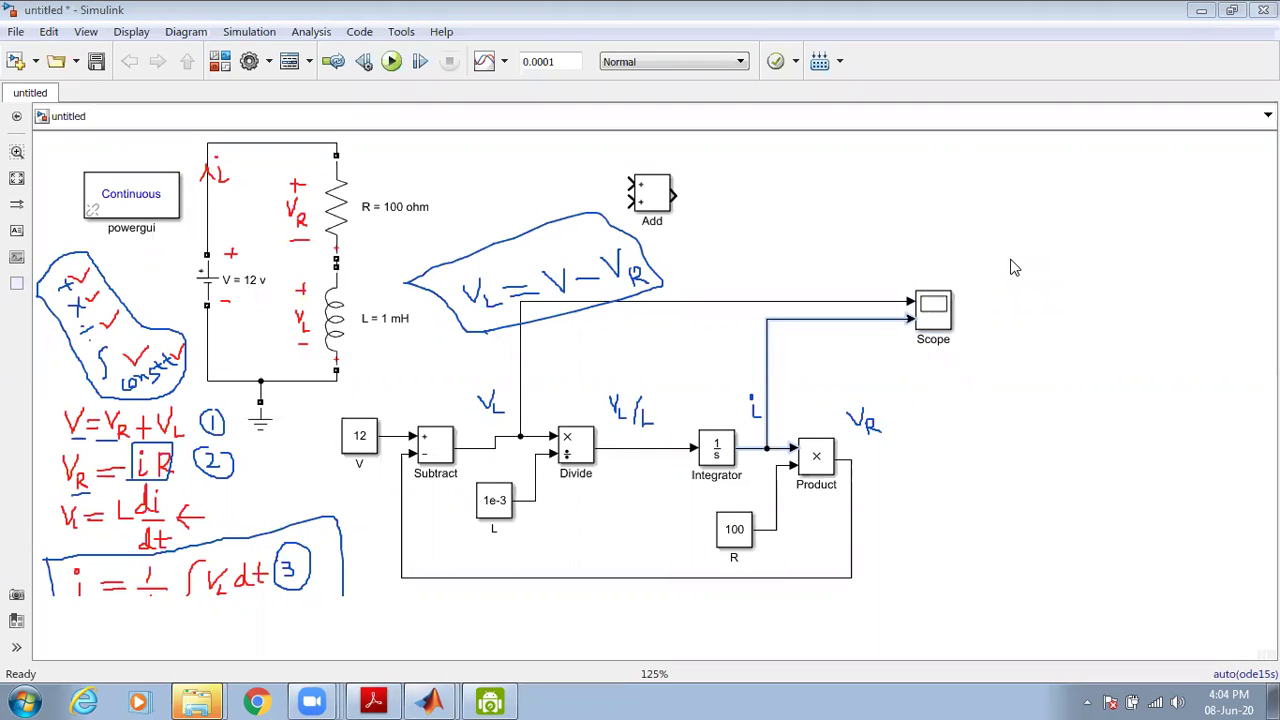
- Delete the powergui block and the entire physical RL circuit, including its ground, from the model
{"action": "key", "text": "ctrl+t"}
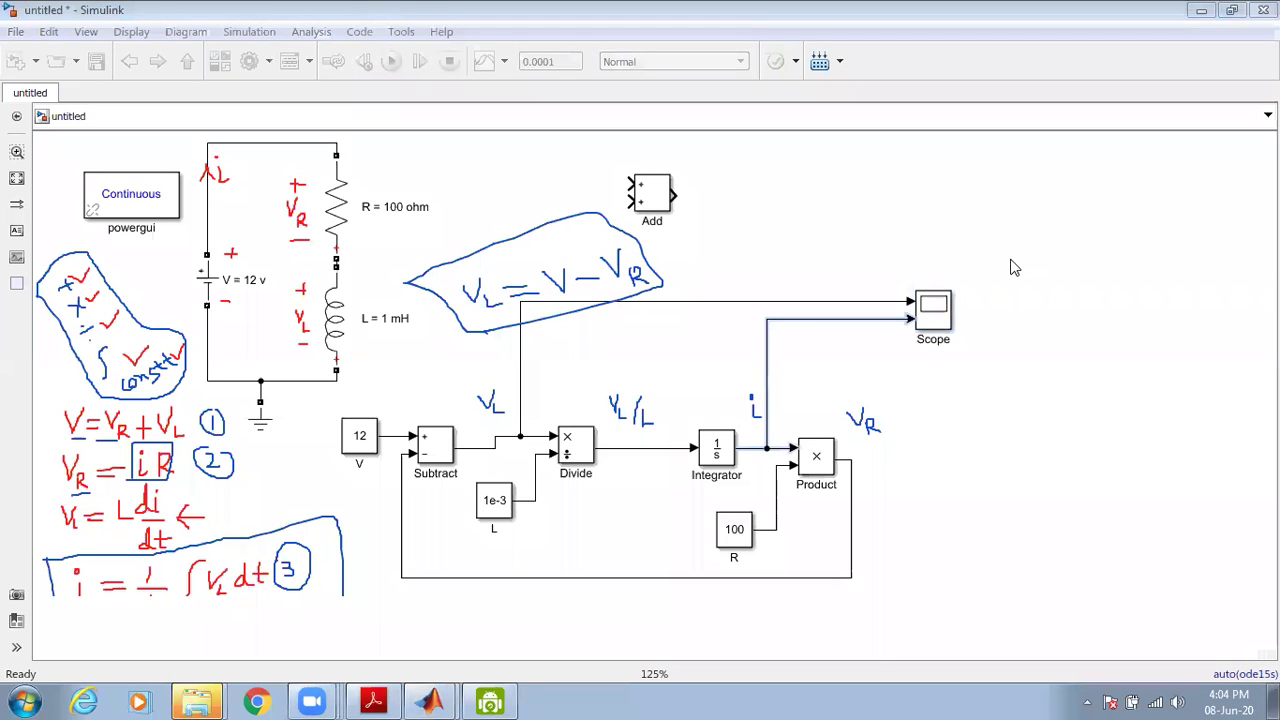
{"action": "left_click", "coordinate": [545, 63]}
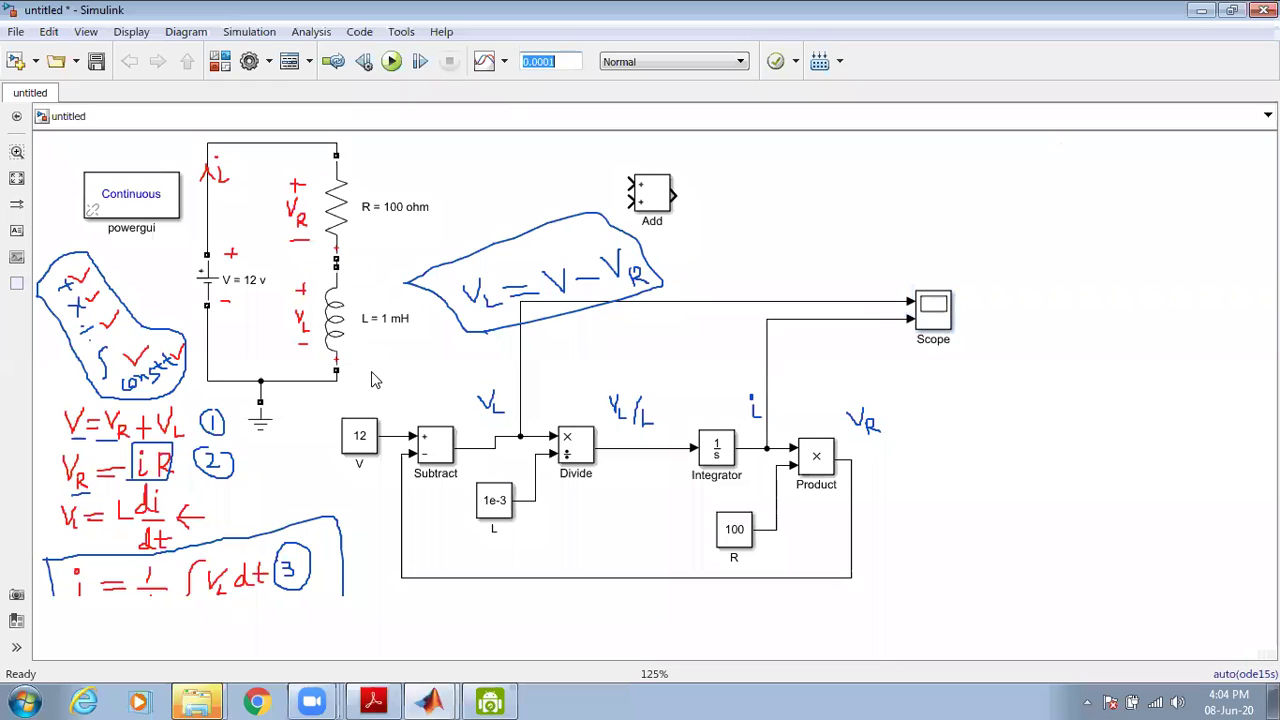
{"action": "left_click", "coordinate": [200, 237]}
{"action": "left_click", "coordinate": [160, 199]}
{"action": "key", "text": "Delete"}
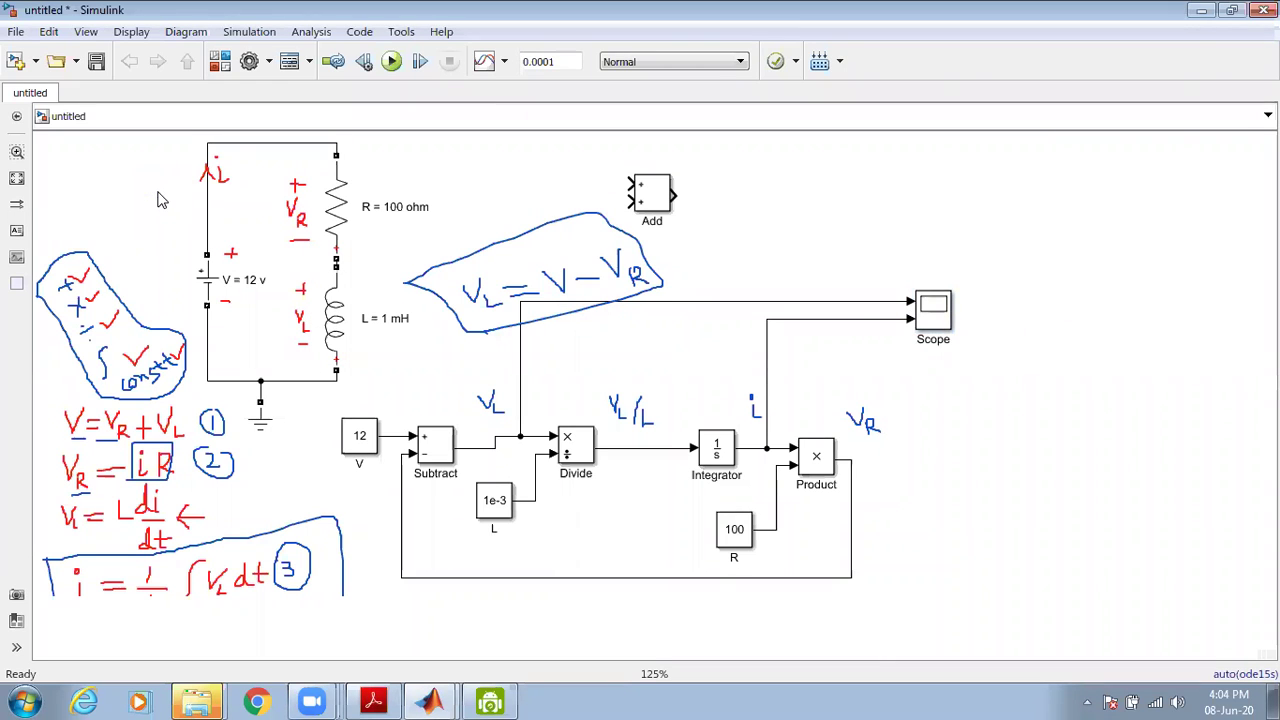
{"action": "left_click_drag", "start_coordinate": [370, 394], "coordinate": [190, 165]}
{"action": "key", "text": "Delete"}
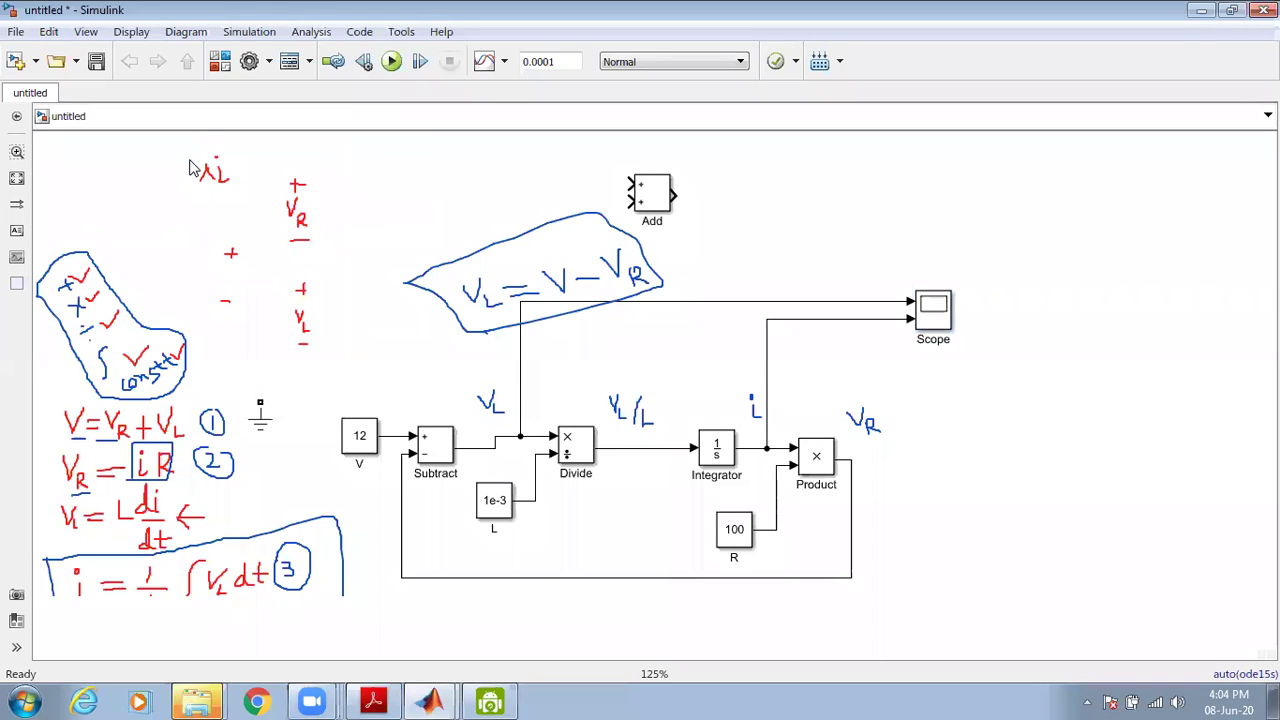
{"action": "left_click", "coordinate": [262, 420]}
{"action": "key", "text": "Delete"}
{"action": "left_click", "coordinate": [1228, 176]}
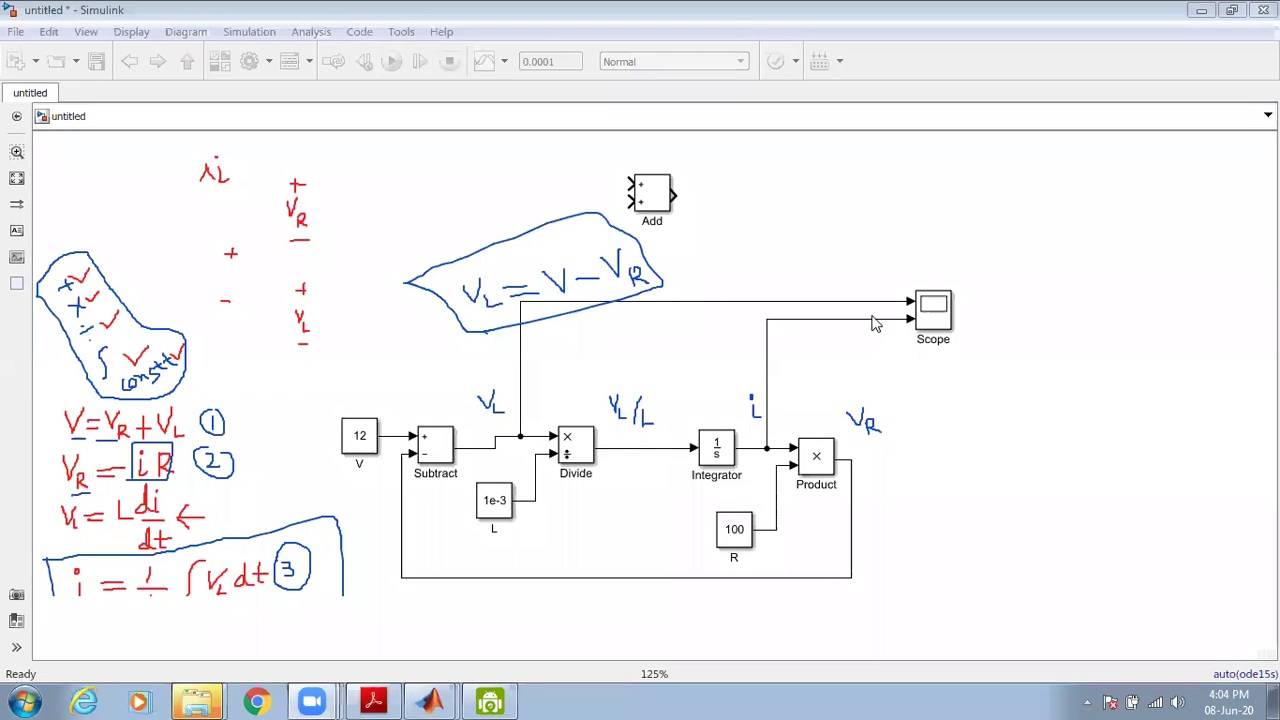
- Move the Scope block slightly lower and run the simulation with a stop time of 0.0001
{"action": "left_click_drag", "start_coordinate": [940, 317], "coordinate": [946, 358]}
{"action": "left_click", "coordinate": [1003, 451]}
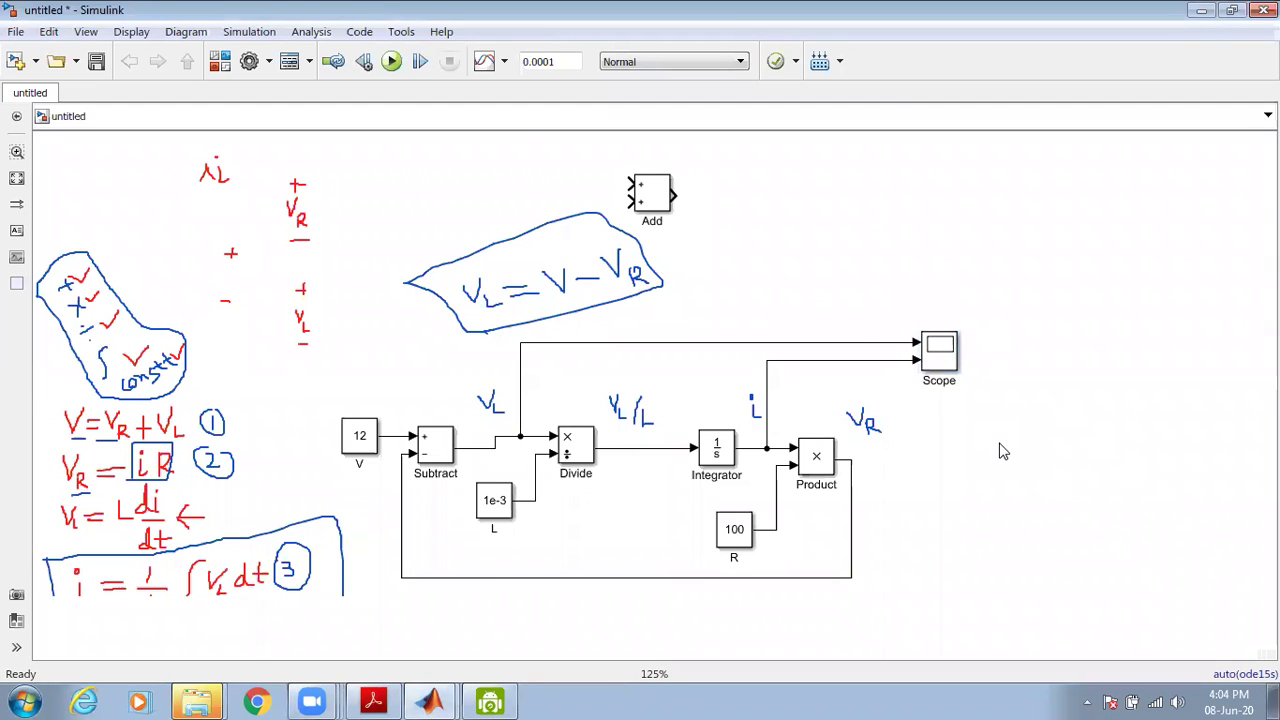
{"action": "left_click", "coordinate": [393, 62]}
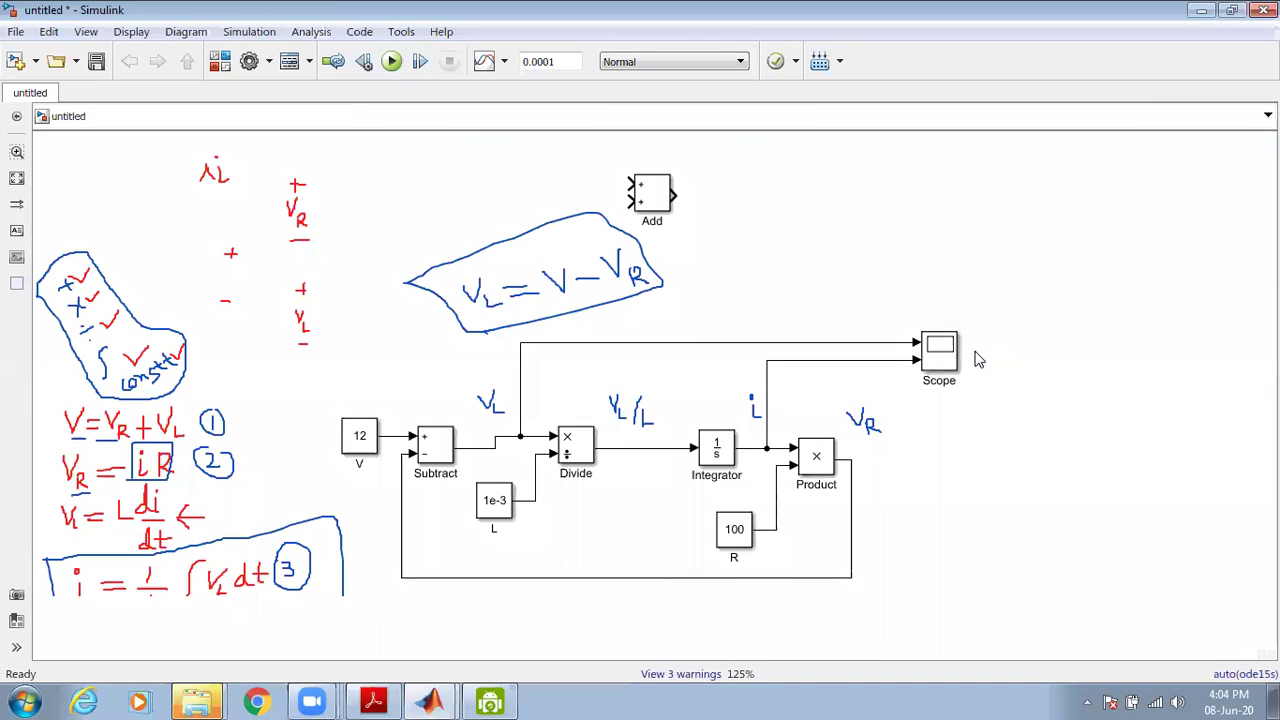
- Open the Scope plot and move its window clear of the handwritten equation and the V and Divide blocks
{"action": "left_click", "coordinate": [943, 358]}
{"action": "double_click", "coordinate": [943, 358]}
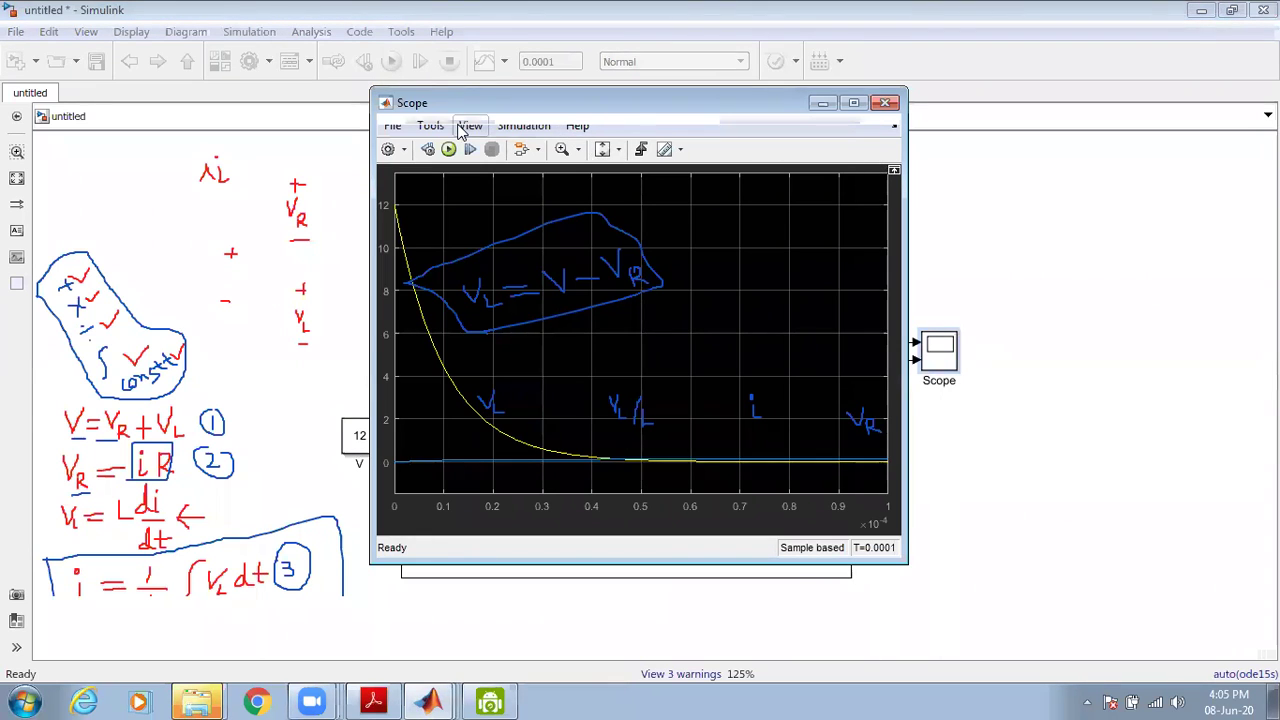
{"action": "left_click_drag", "start_coordinate": [761, 107], "coordinate": [1101, 36]}
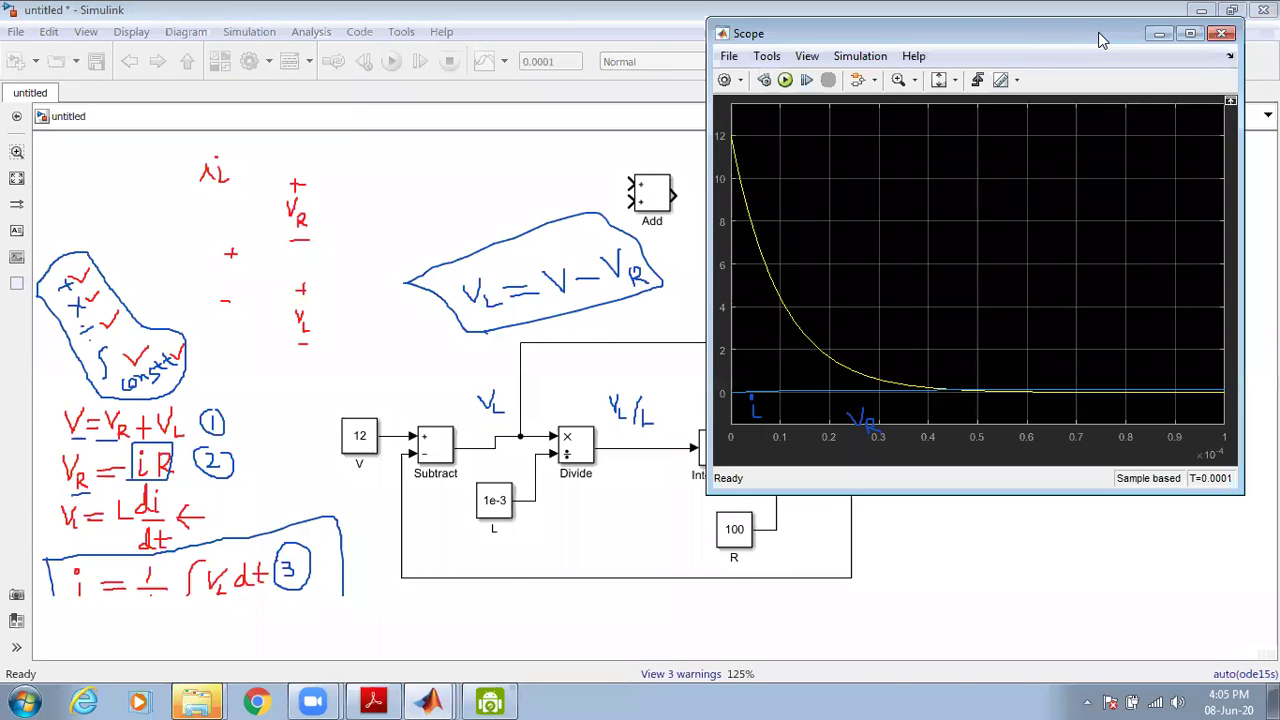
- Change the Scope layout to two vertically stacked displays so each signal has its own plot
{"action": "left_click", "coordinate": [741, 81]}
{"action": "left_click", "coordinate": [731, 152]}
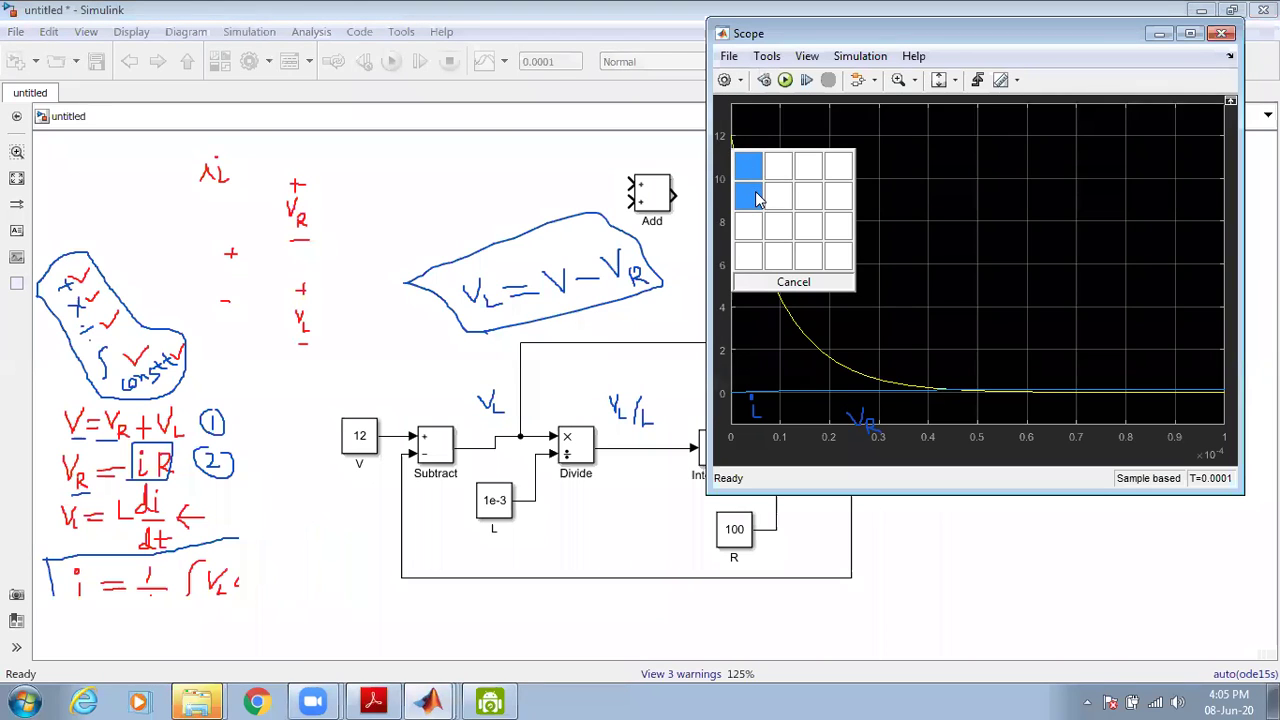
{"action": "left_click", "coordinate": [752, 194]}
{"action": "left_click", "coordinate": [493, 445]}
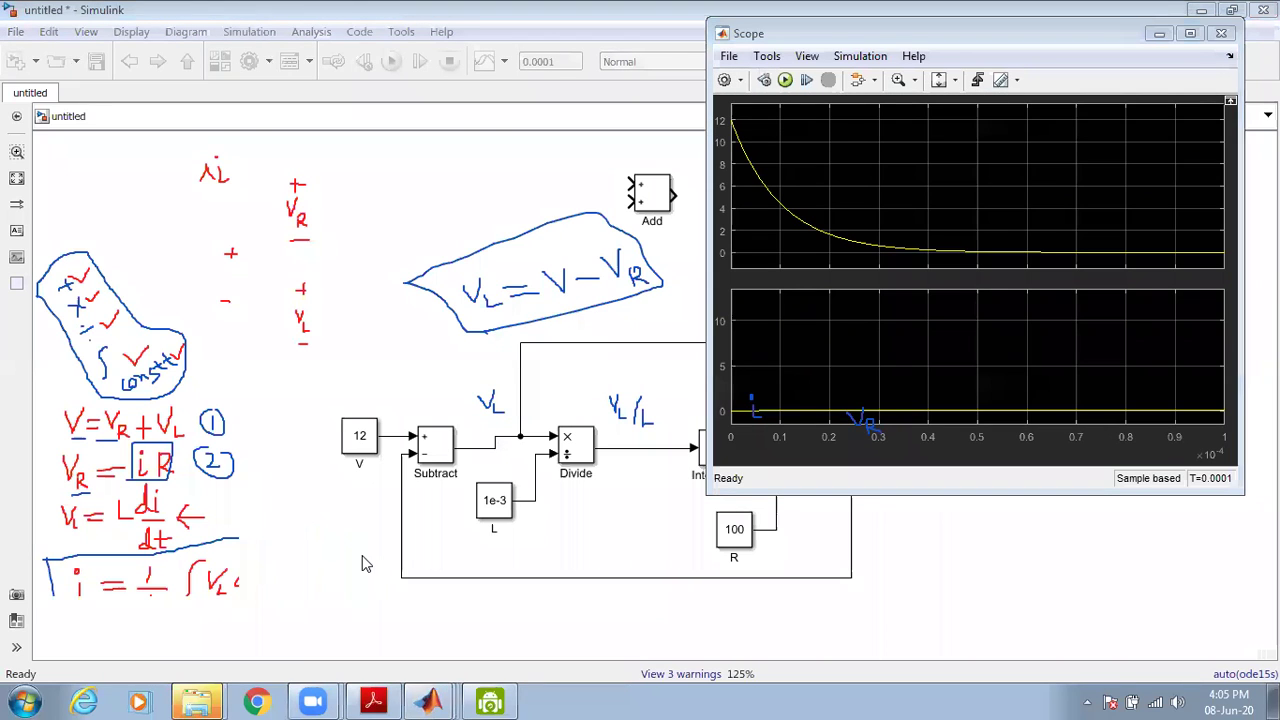
- Scale both the X and Y axes of the Scope plots to fit the signals, and view them briefly at full screen
{"action": "left_click", "coordinate": [954, 80]}
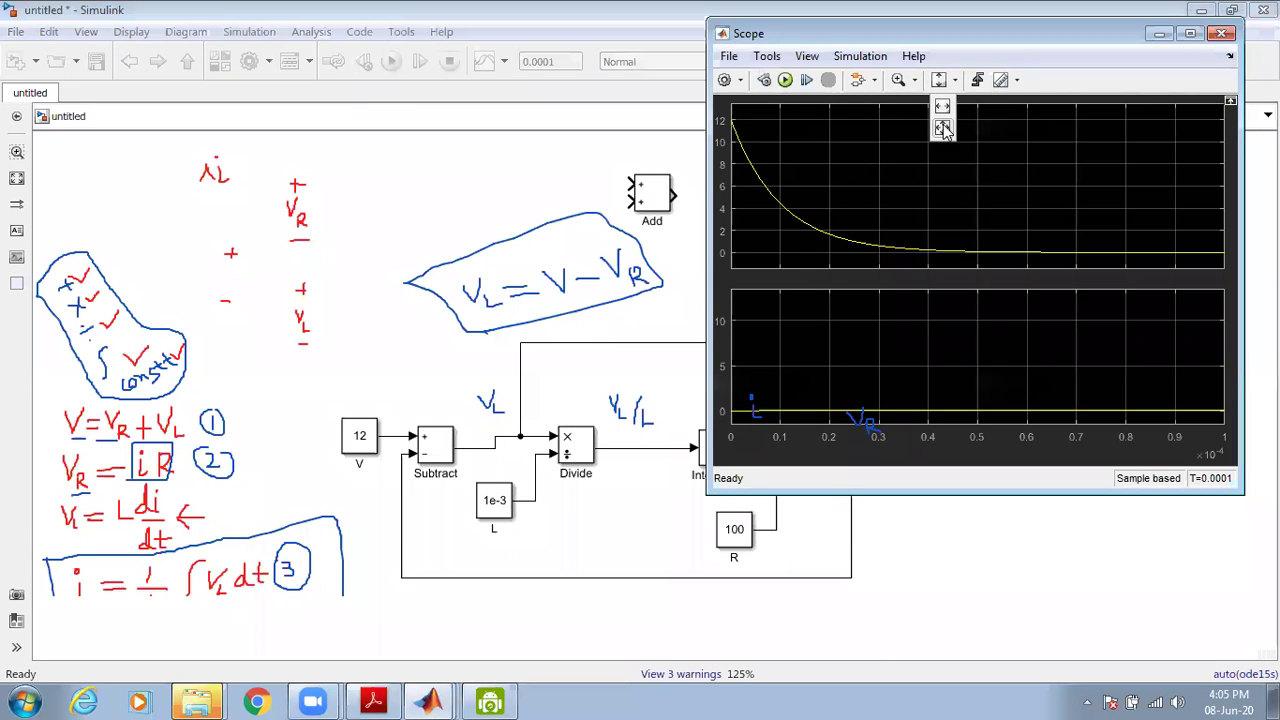
{"action": "left_click", "coordinate": [942, 129]}
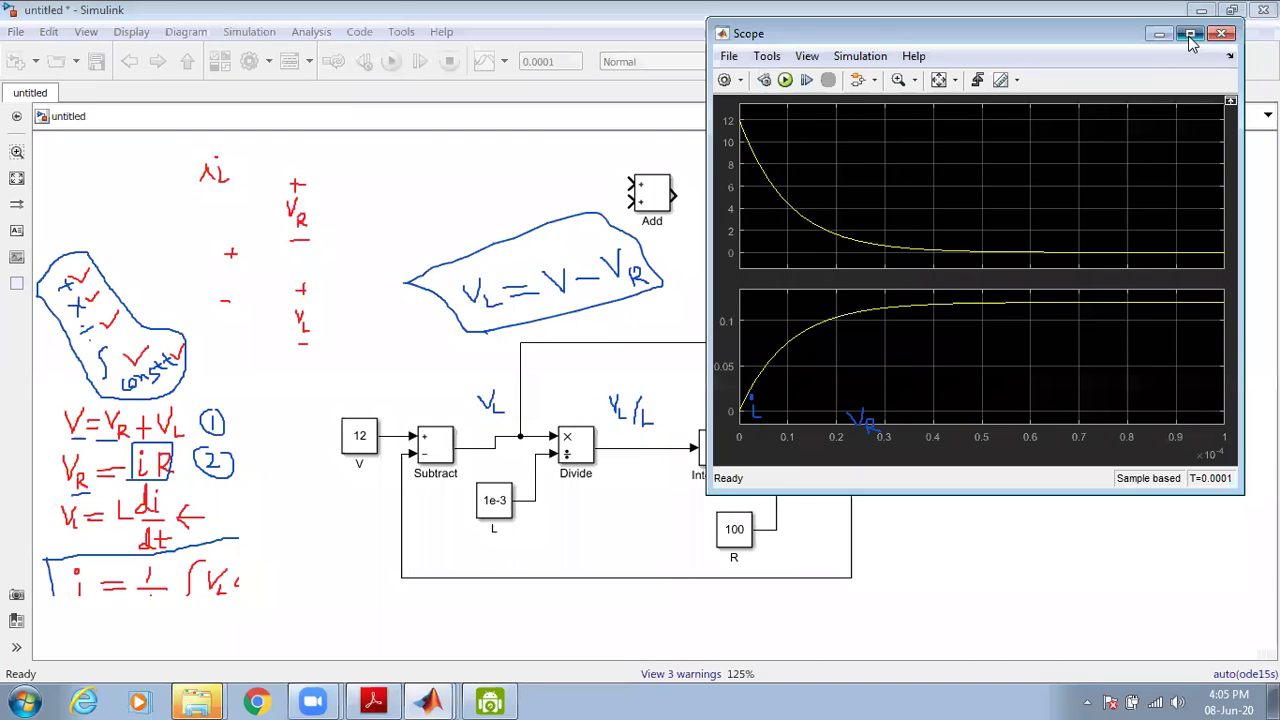
{"action": "left_click", "coordinate": [1190, 33]}
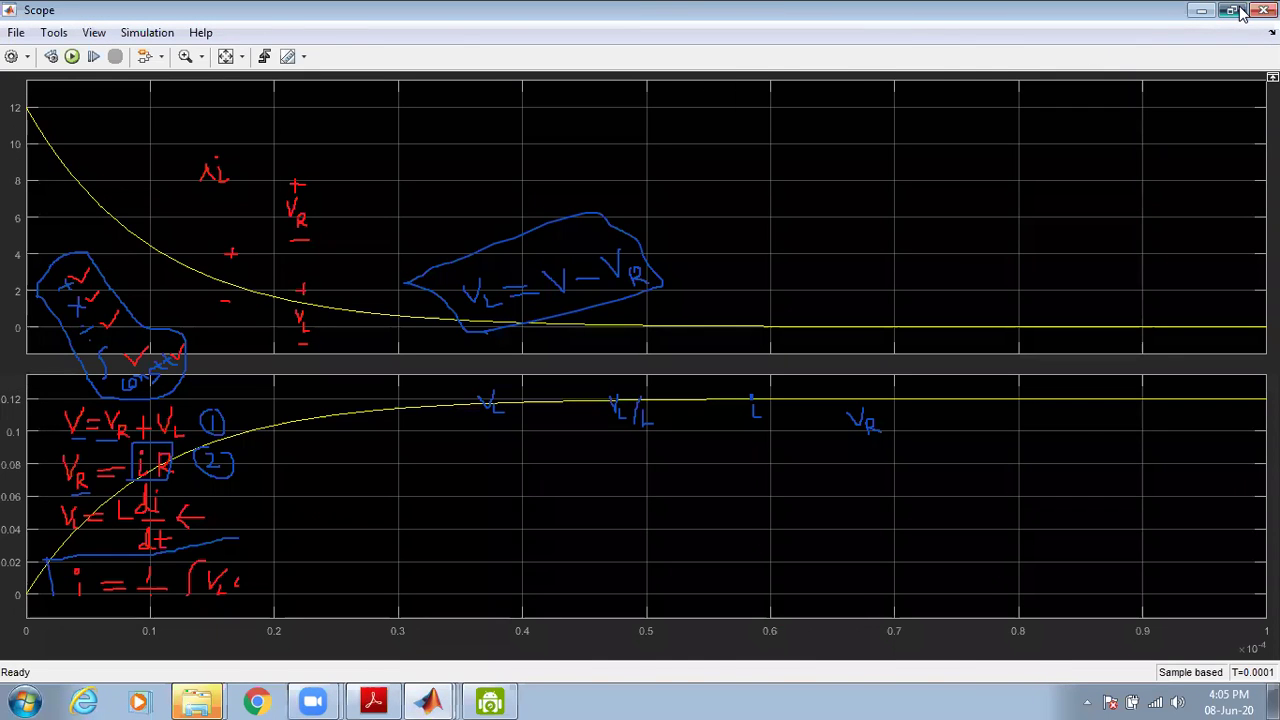
{"action": "left_click", "coordinate": [1231, 9]}
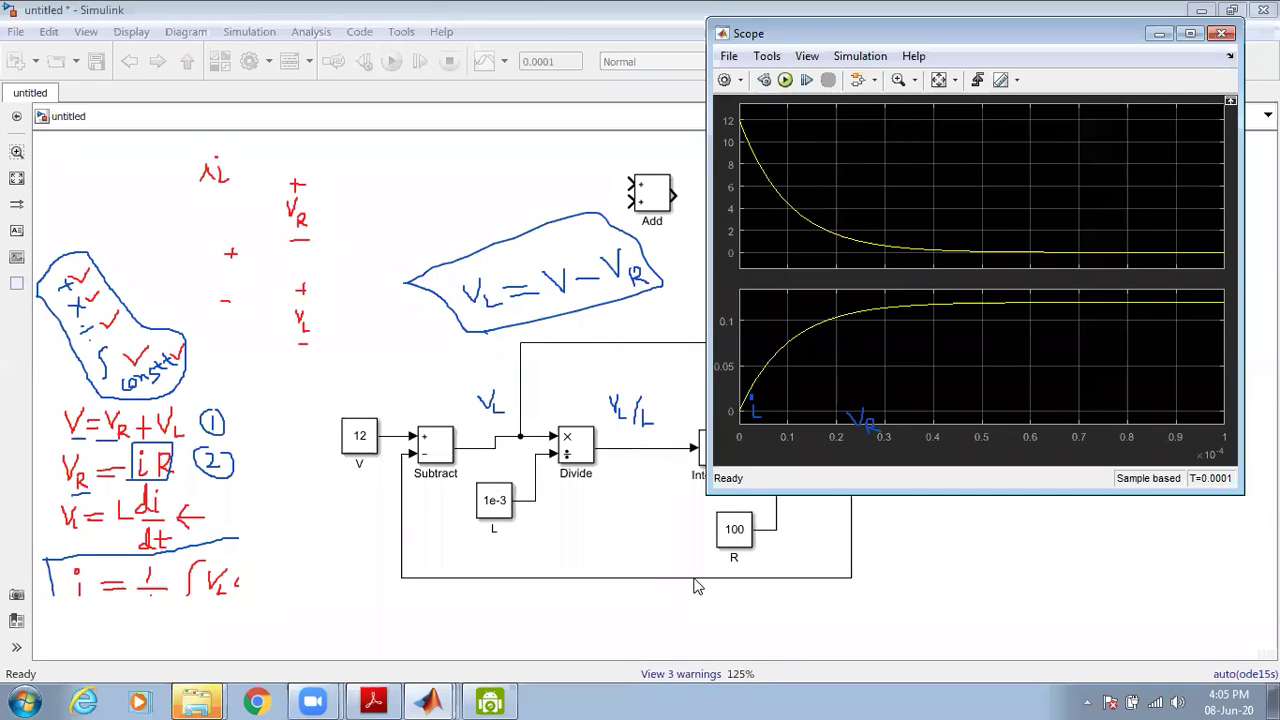
- Handwrite the annotation V_L(t) on the upper Scope plot and i(t) on the lower one
{"action": "left_click", "coordinate": [694, 579]}
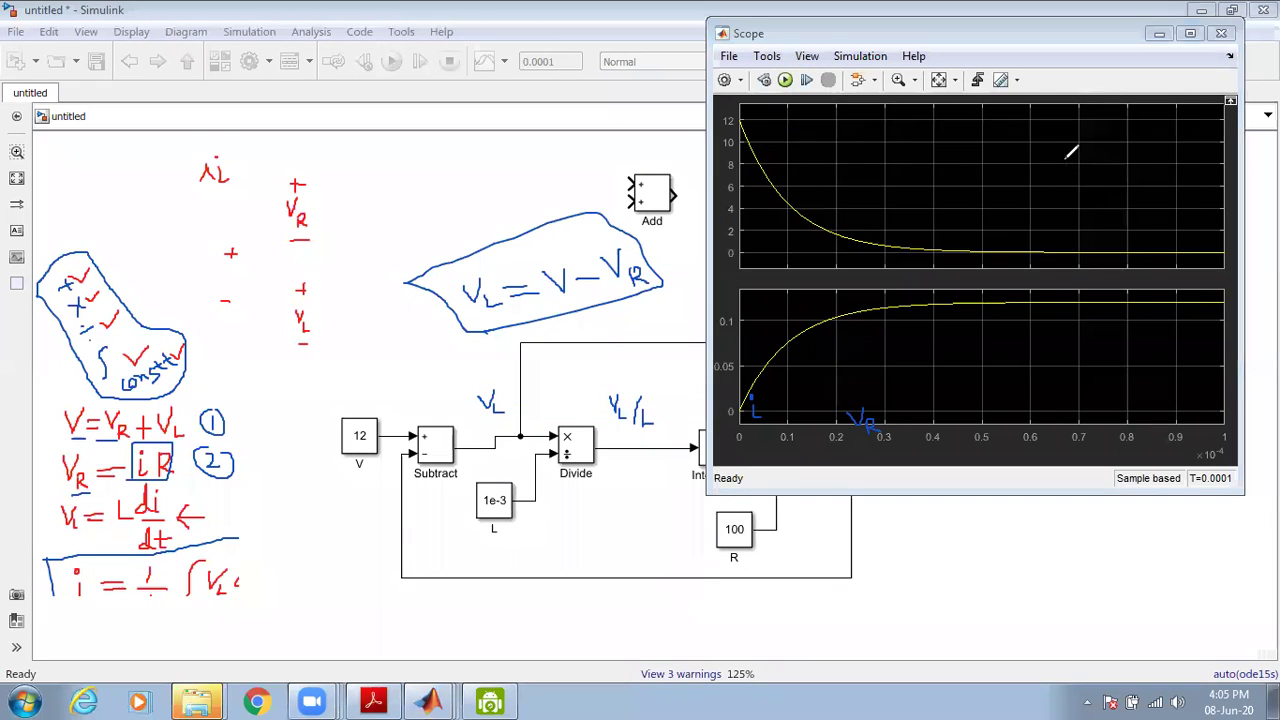
{"action": "mouse_move", "coordinate": [1064, 158]}
{"action": "left_mouse_down"}
{"action": "mouse_move", "coordinate": [1072, 176]}
{"action": "mouse_move", "coordinate": [1079, 153]}
{"action": "mouse_move", "coordinate": [1098, 191]}
{"action": "left_mouse_up"}
{"action": "mouse_move", "coordinate": [1096, 143]}
{"action": "left_mouse_down"}
{"action": "mouse_move", "coordinate": [1106, 164]}
{"action": "mouse_move", "coordinate": [1133, 150]}
{"action": "mouse_move", "coordinate": [1134, 132]}
{"action": "mouse_move", "coordinate": [1141, 155]}
{"action": "left_mouse_up"}
{"action": "mouse_move", "coordinate": [1039, 331]}
{"action": "left_mouse_down"}
{"action": "mouse_move", "coordinate": [1046, 348]}
{"action": "mouse_move", "coordinate": [1038, 322]}
{"action": "mouse_move", "coordinate": [1062, 340]}
{"action": "mouse_move", "coordinate": [1085, 332]}
{"action": "left_mouse_up"}
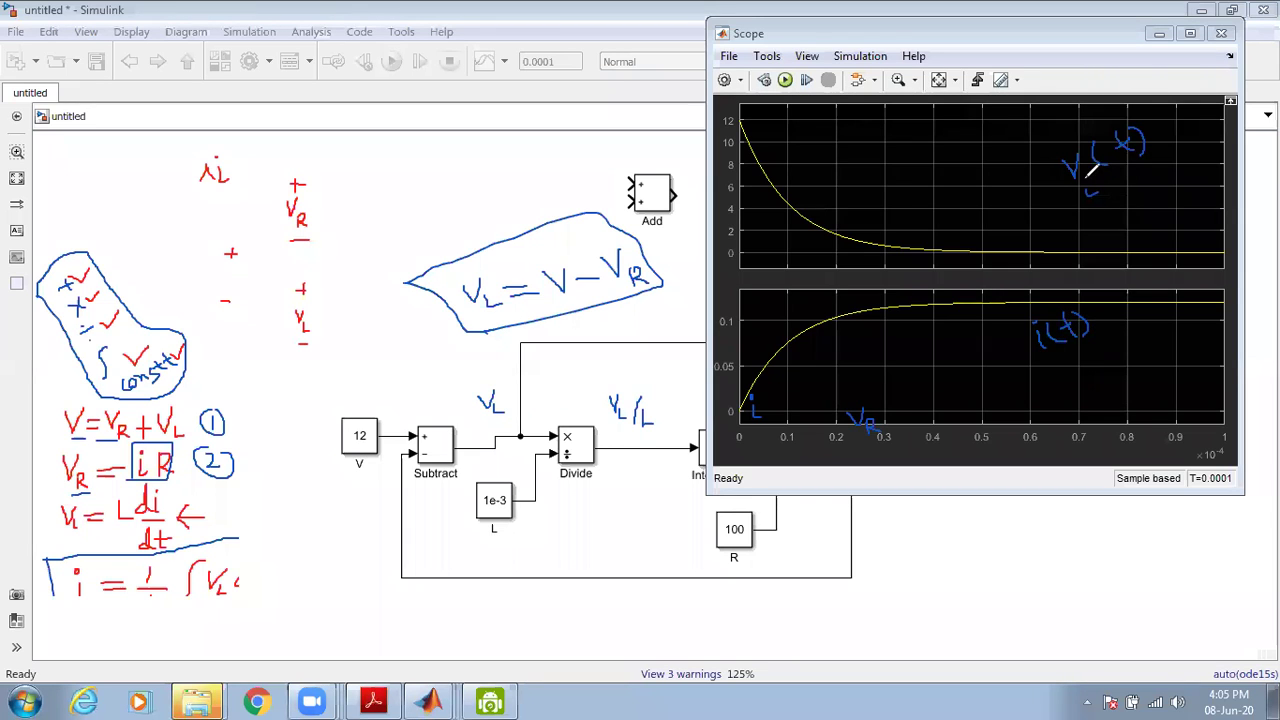